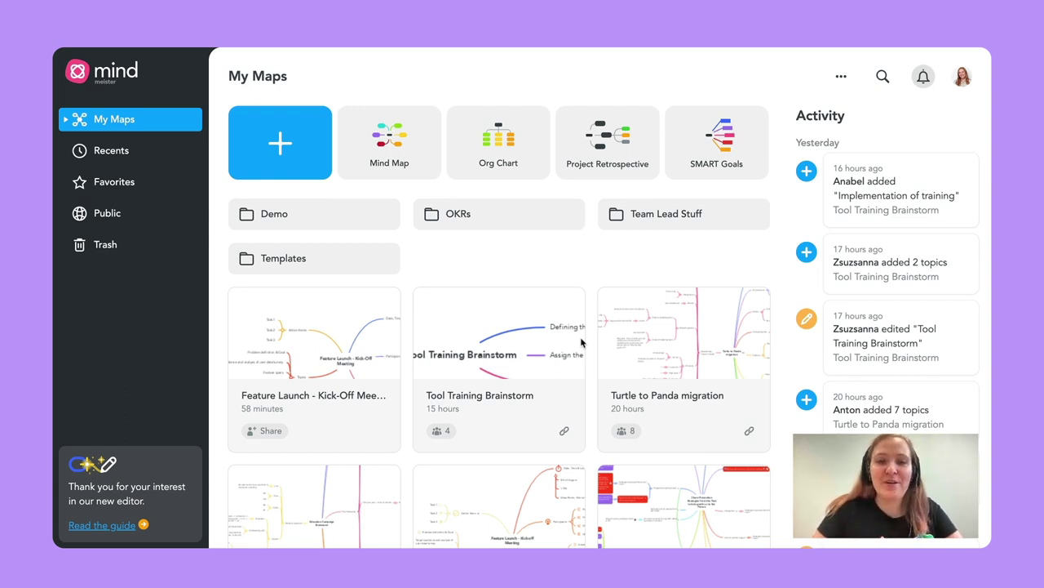
# - Look over the maps and folders on the My Maps dashboard, its creation options and the recent activity feed
pyautogui.scroll(-1, 581, 342)
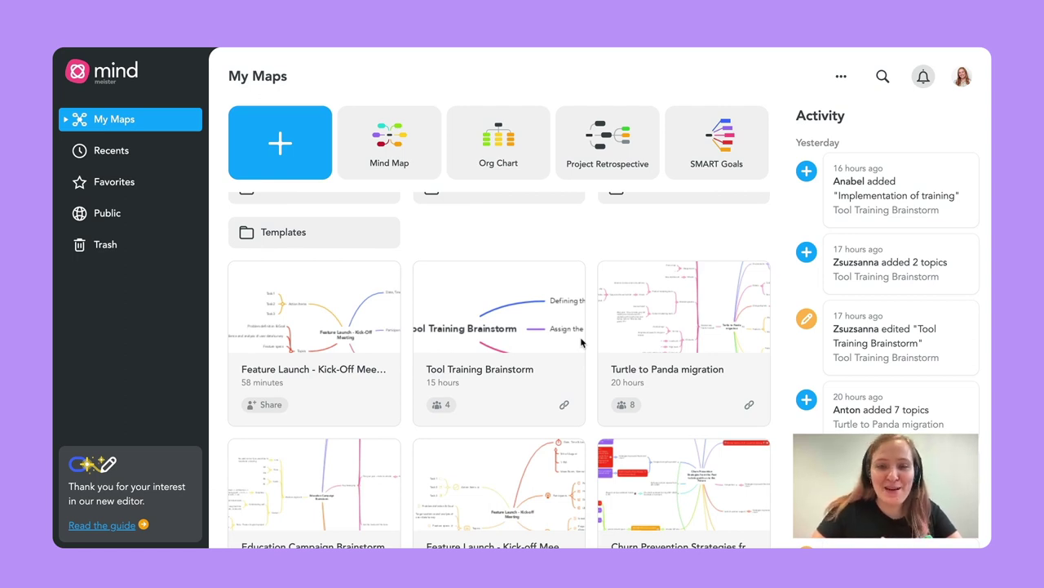
pyautogui.scroll(-3, 581, 343)
pyautogui.scroll(4, 581, 342)
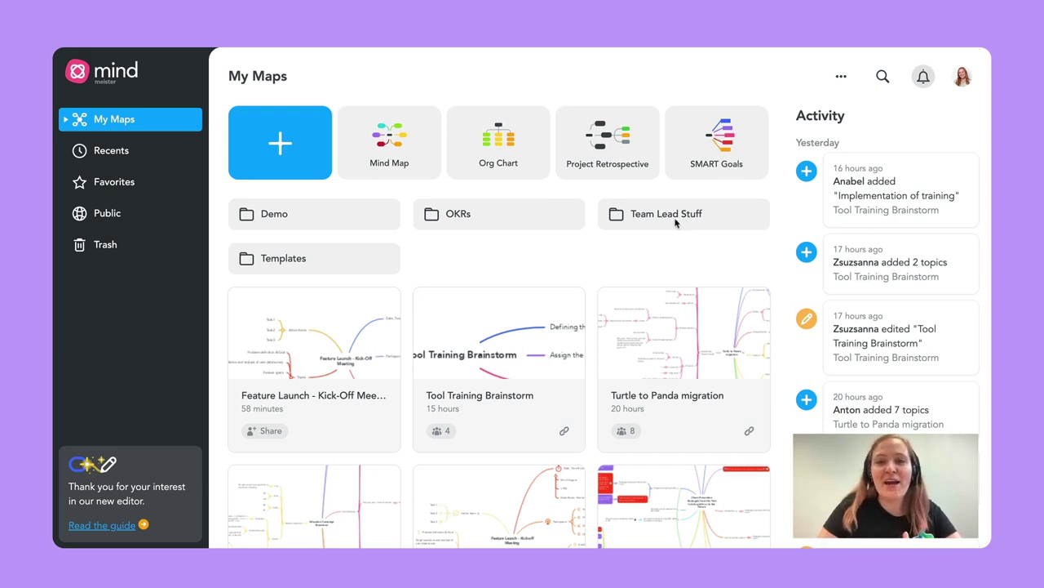
pyautogui.rightClick(458, 265)
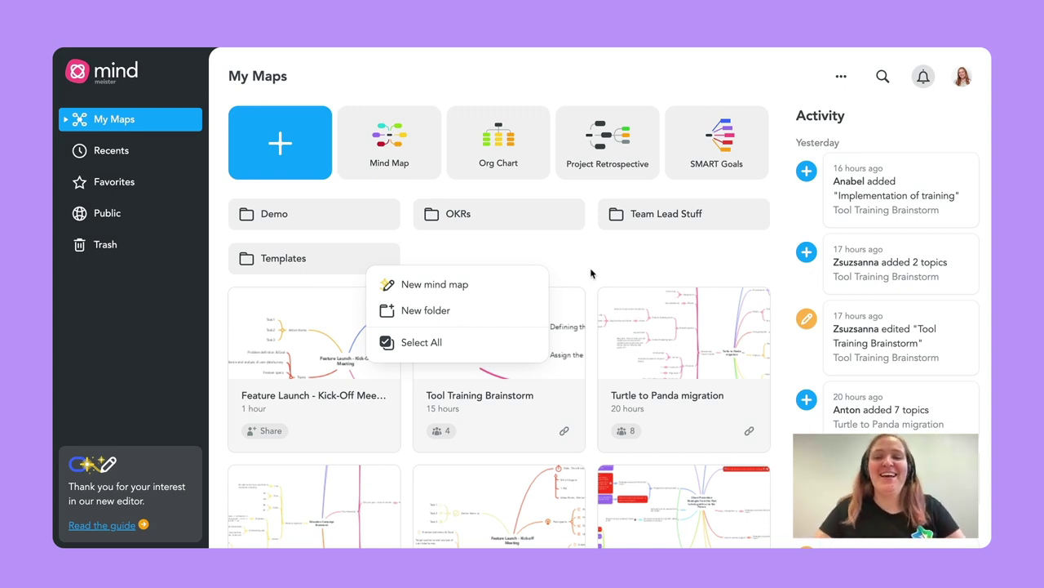
pyautogui.click(631, 264)
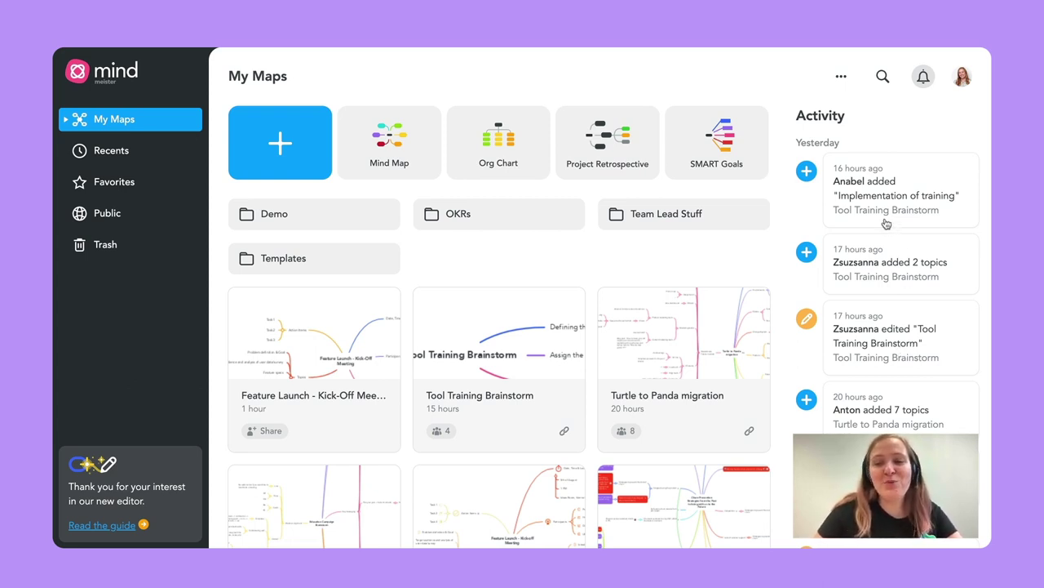
pyautogui.scroll(-1, 873, 399)
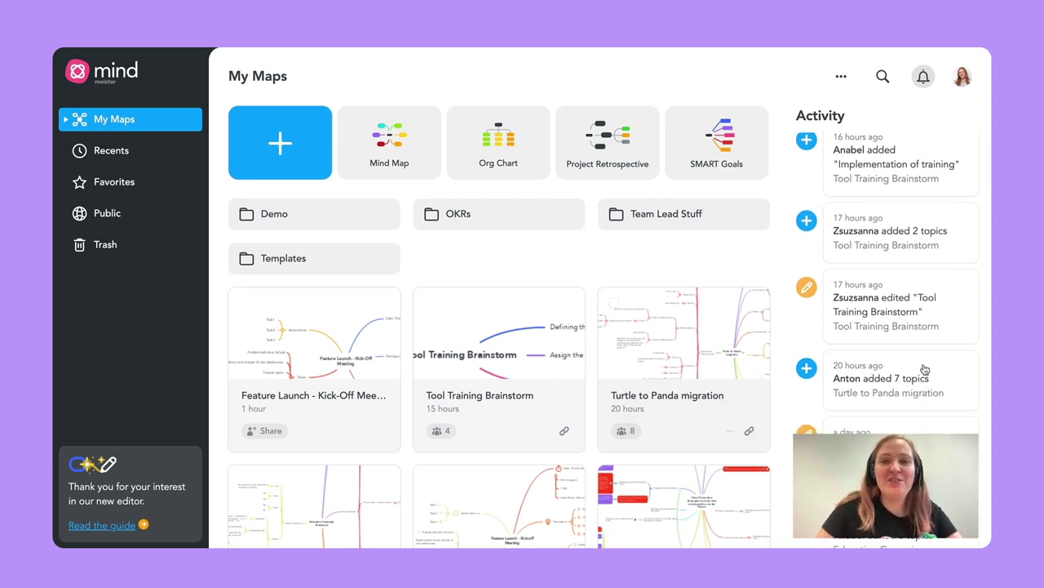
pyautogui.scroll(1, 923, 369)
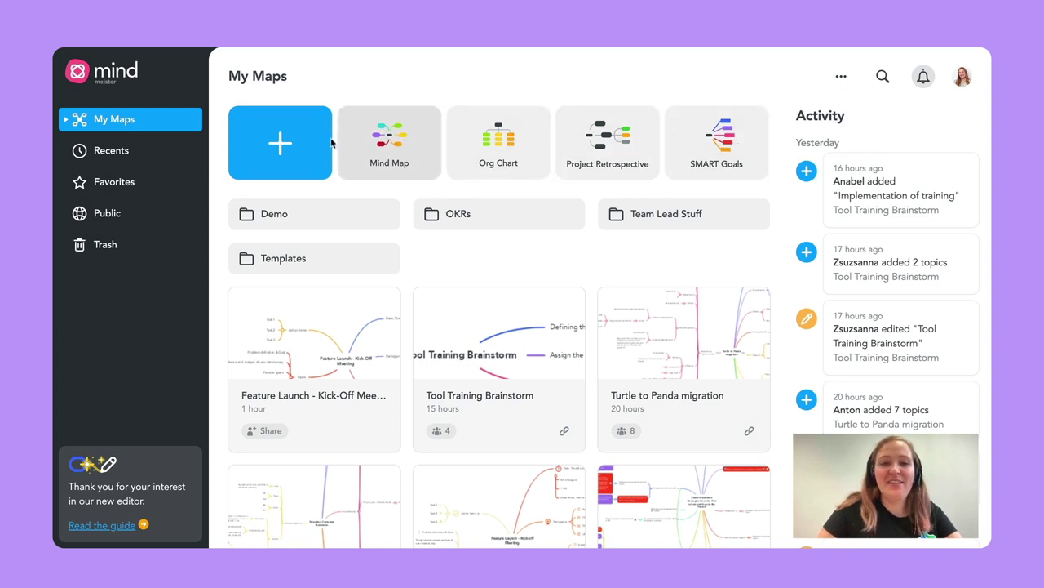
# - Create a map from the Lean Canvas business template and return to the My Maps overview
pyautogui.click(306, 146)
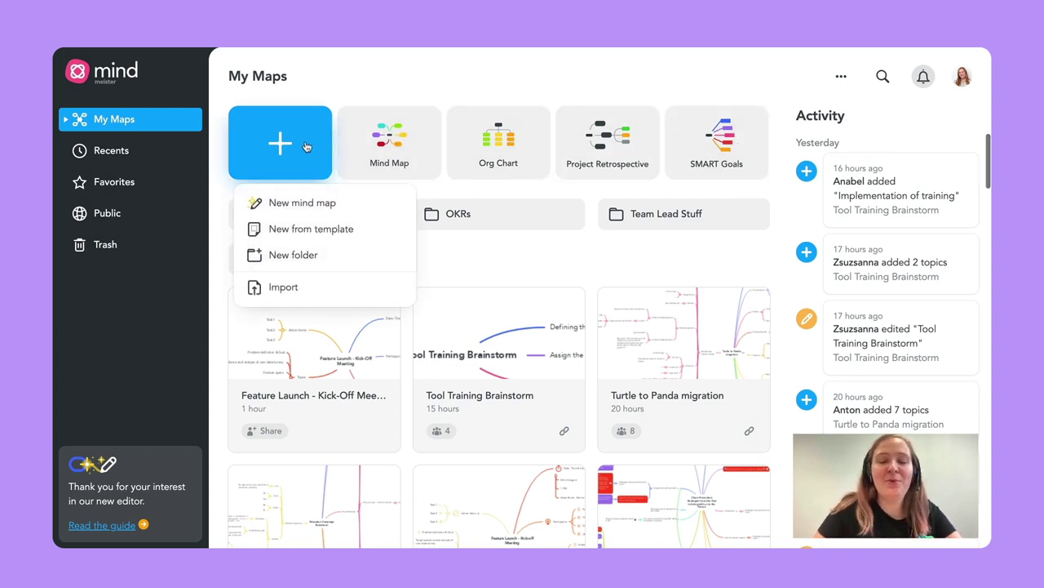
pyautogui.click(309, 232)
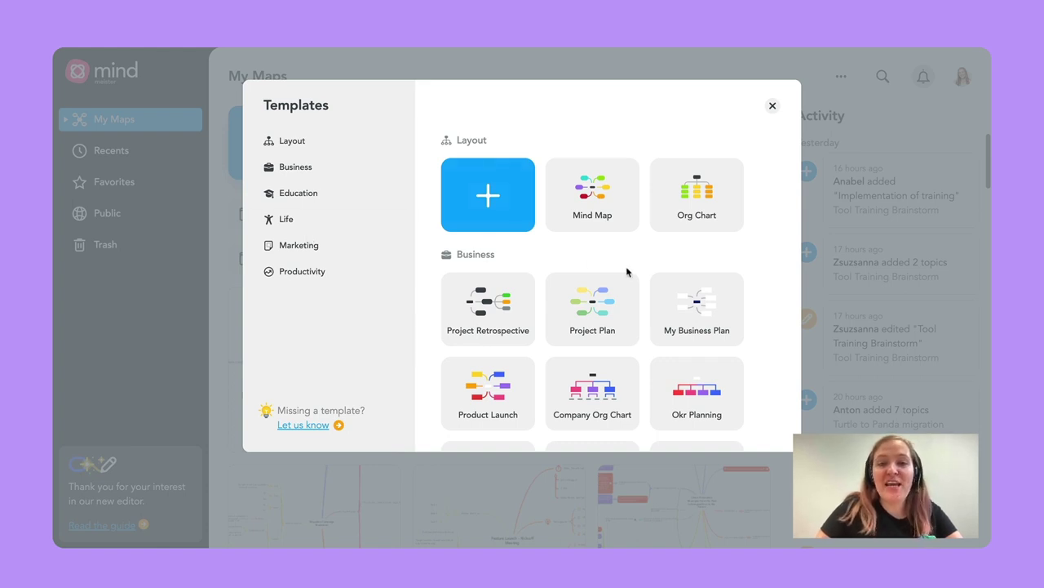
pyautogui.scroll(-1, 626, 266)
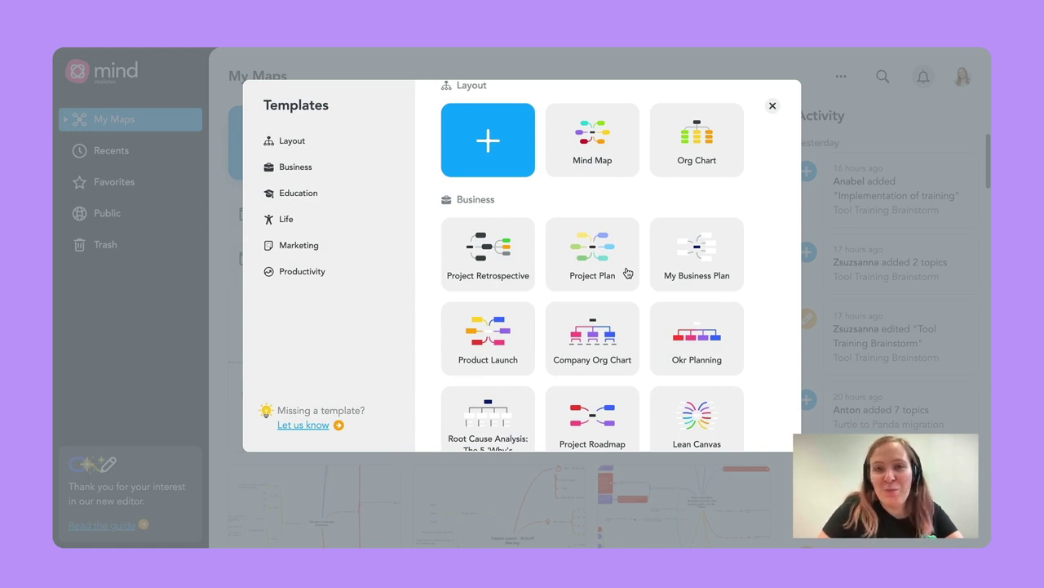
pyautogui.scroll(-4, 627, 273)
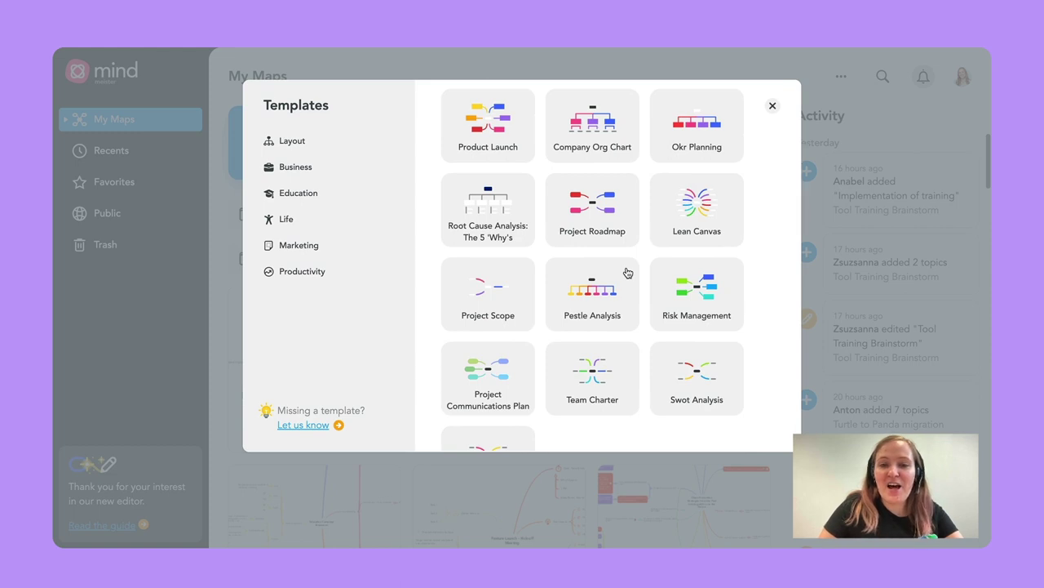
pyautogui.click(695, 214)
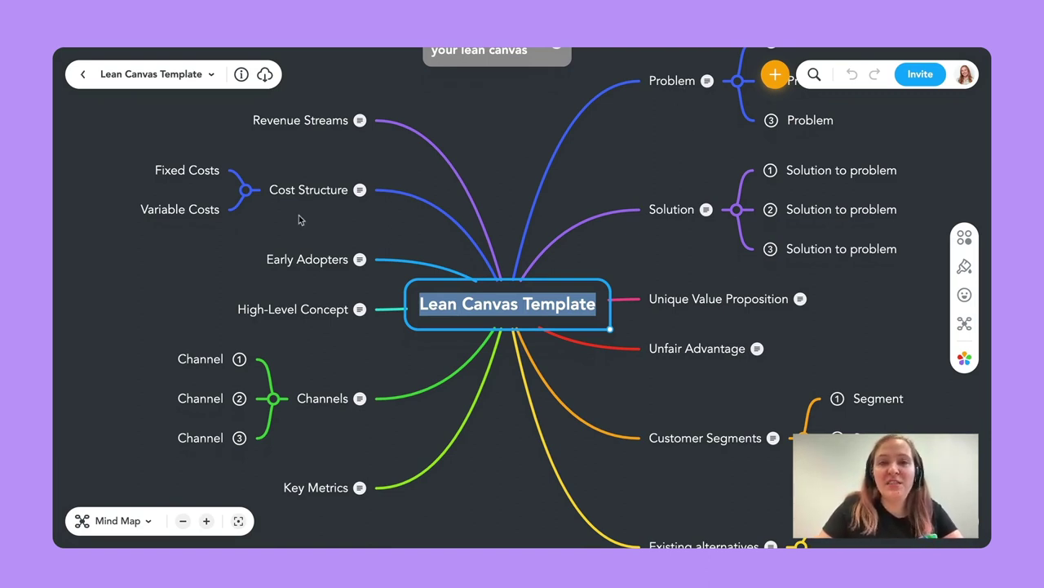
pyautogui.click(81, 76)
pyautogui.click(80, 77)
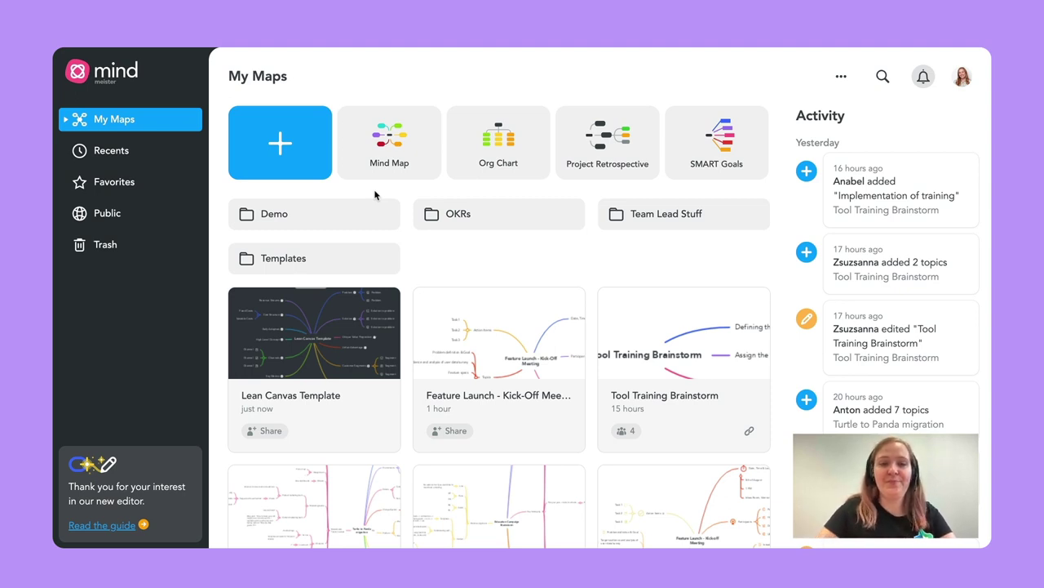
# - Create a blank mind map and name its central topic "Feature Launch - Kick Off Meeting"
pyautogui.click(279, 161)
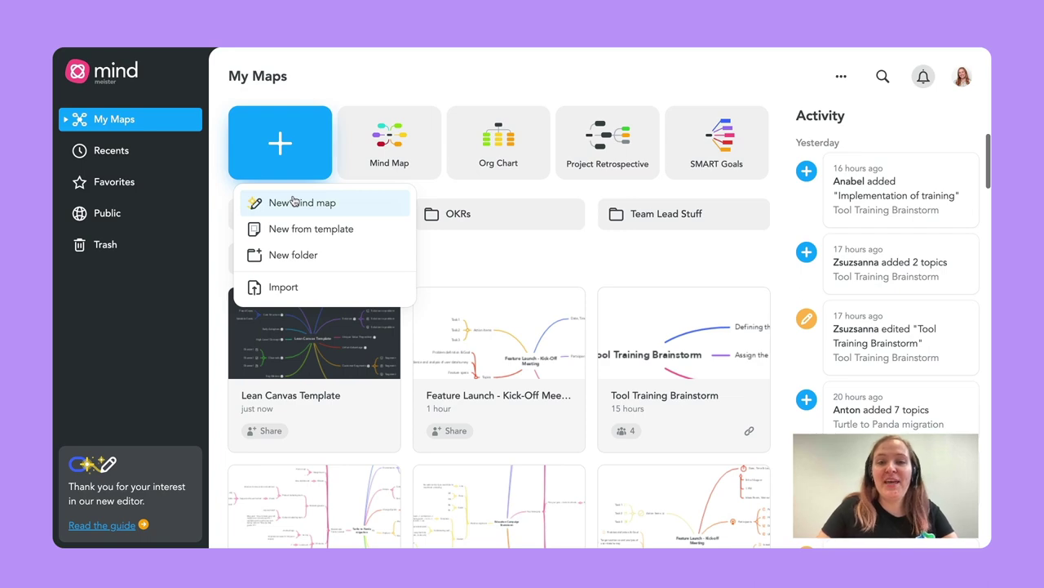
pyautogui.click(293, 201)
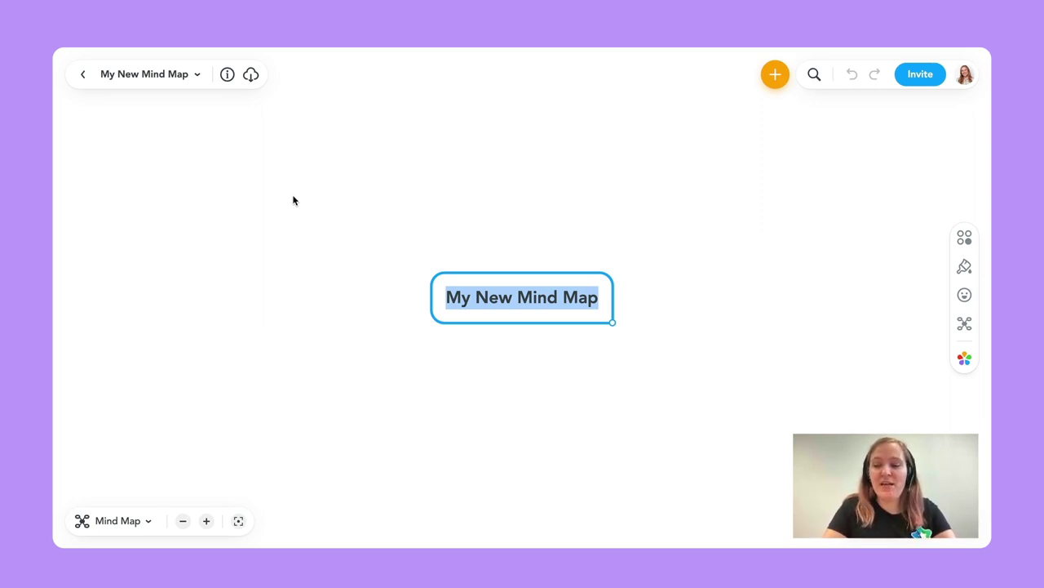
pyautogui.write('Feature Launch - Kick O')
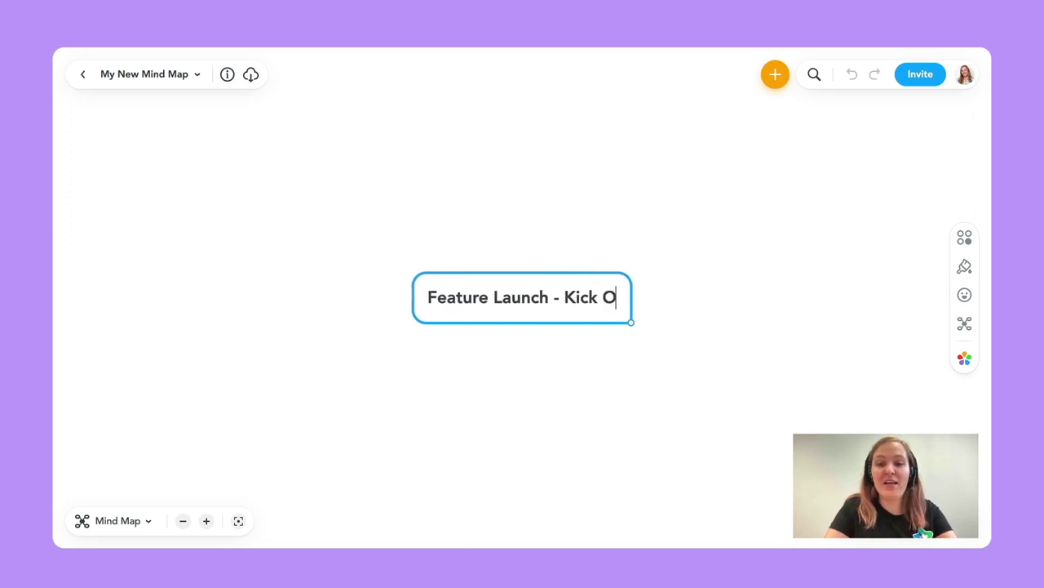
pyautogui.write('ff Meeting')
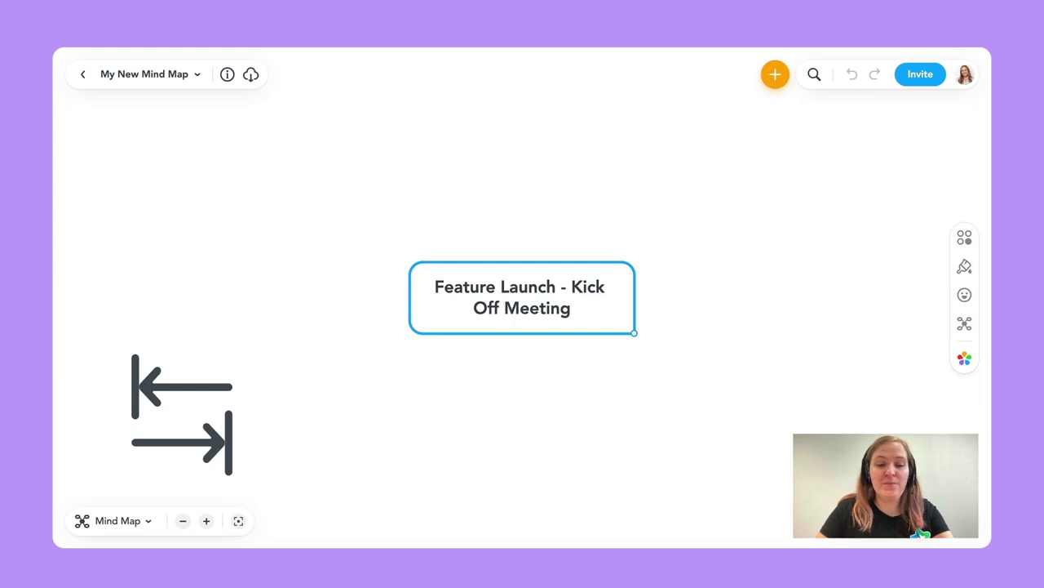
# - Add a first main topic named "Date, Time and Location" to the central topic
pyautogui.press('Tab')
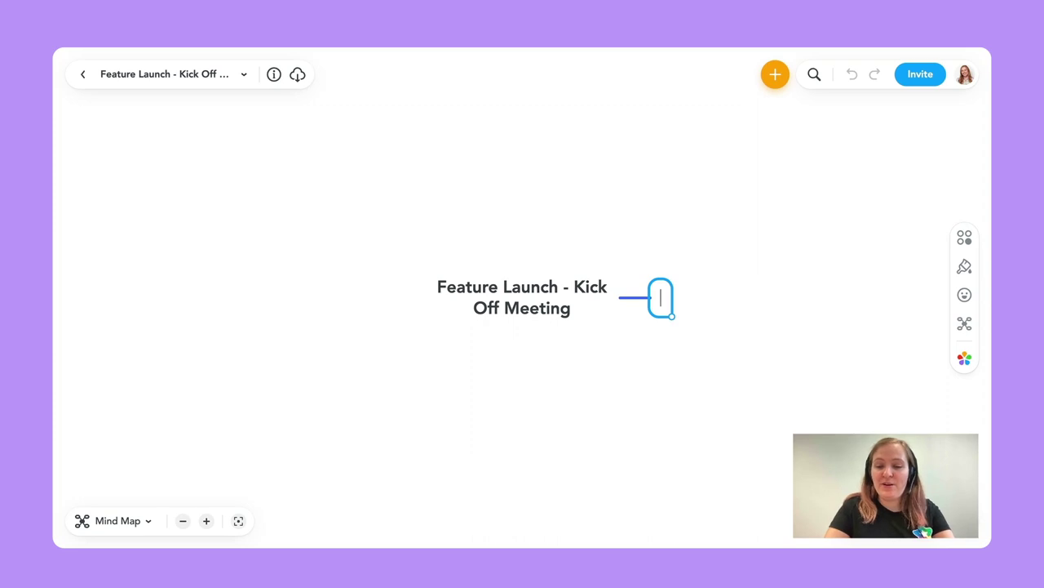
pyautogui.write('D')
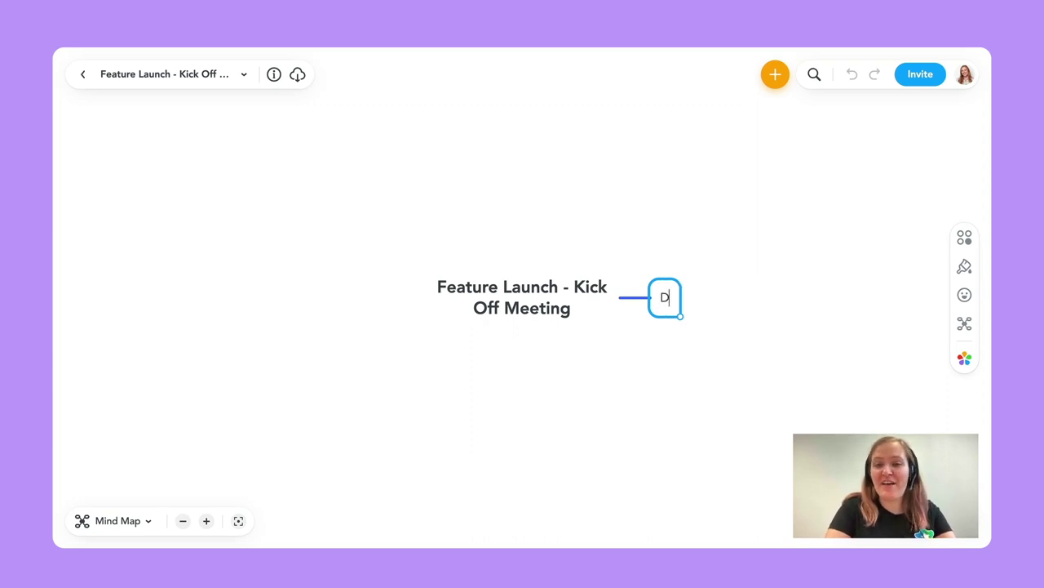
pyautogui.write('ate')
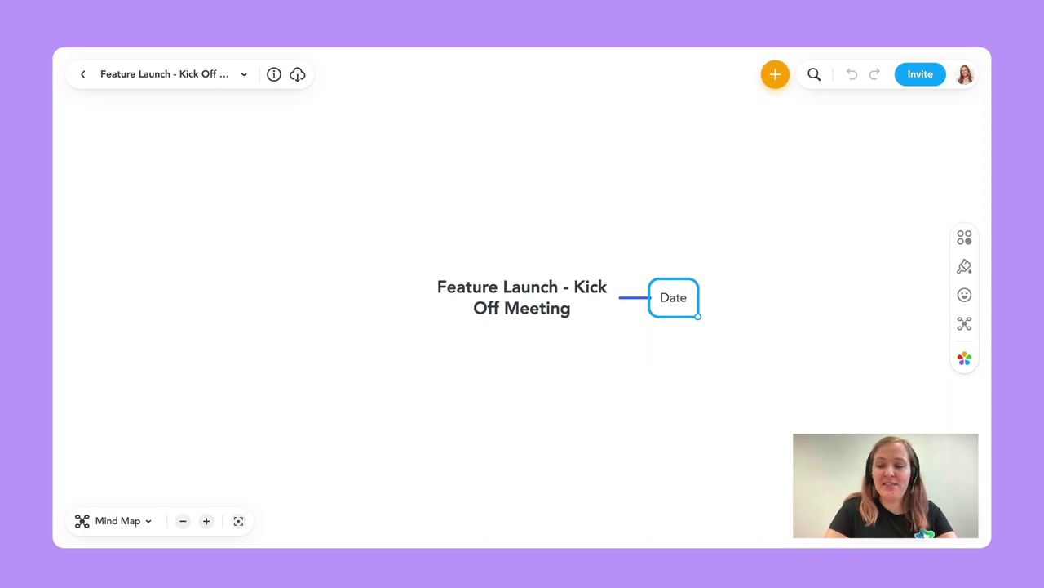
pyautogui.write(', Time')
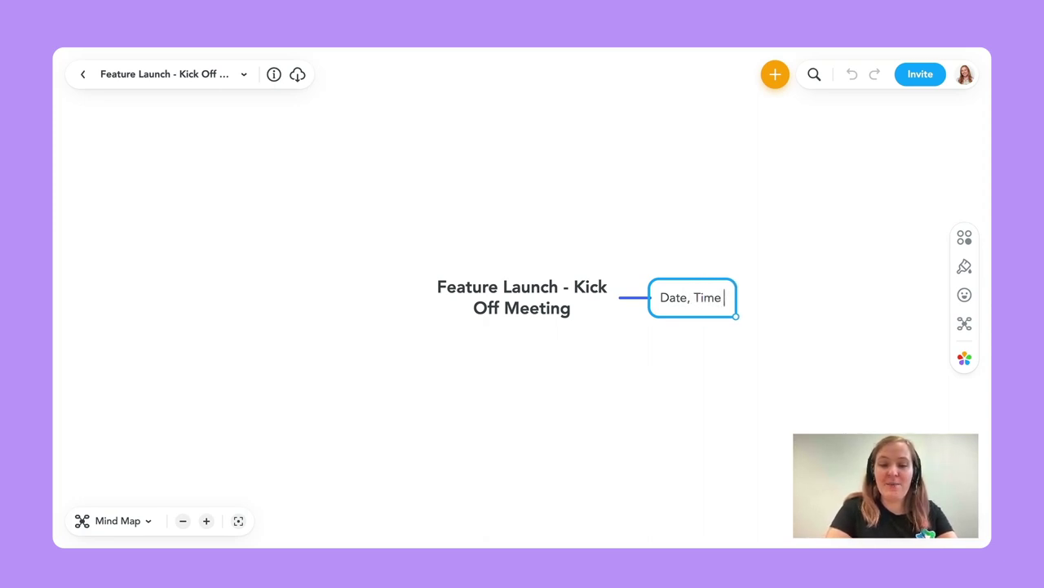
pyautogui.write(' and Location')
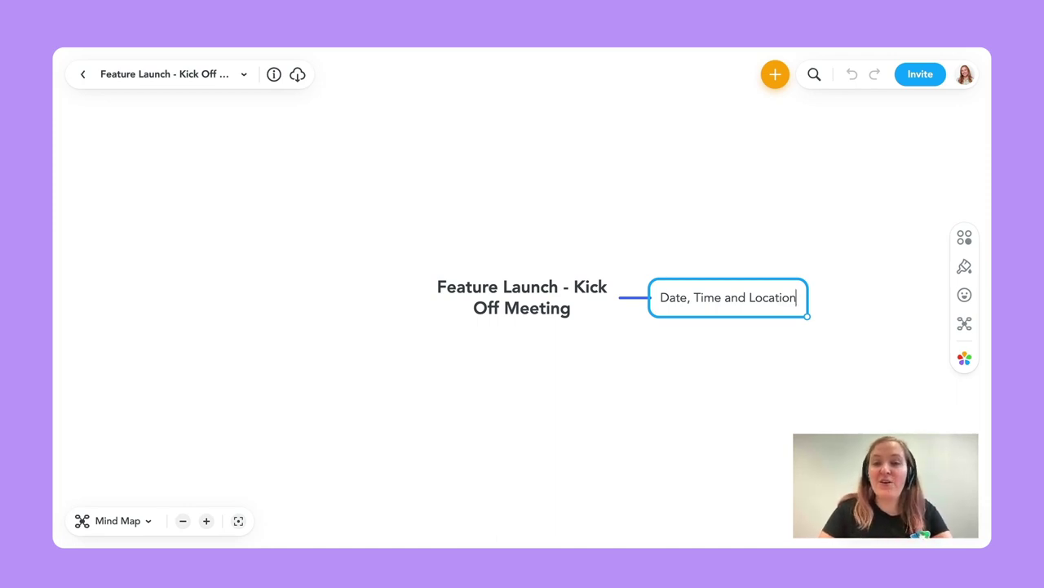
# - Add the subtopics "5th of August", "1 PM" and "Ideas Room, Vienna Office" under "Date, Time and Location"
pyautogui.press('Tab')
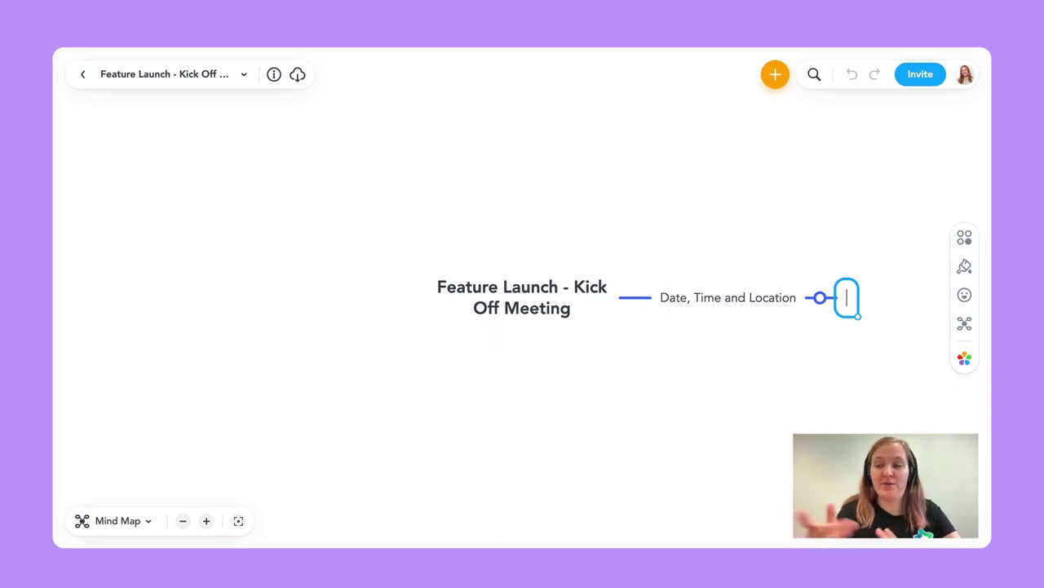
pyautogui.write('5th of August')
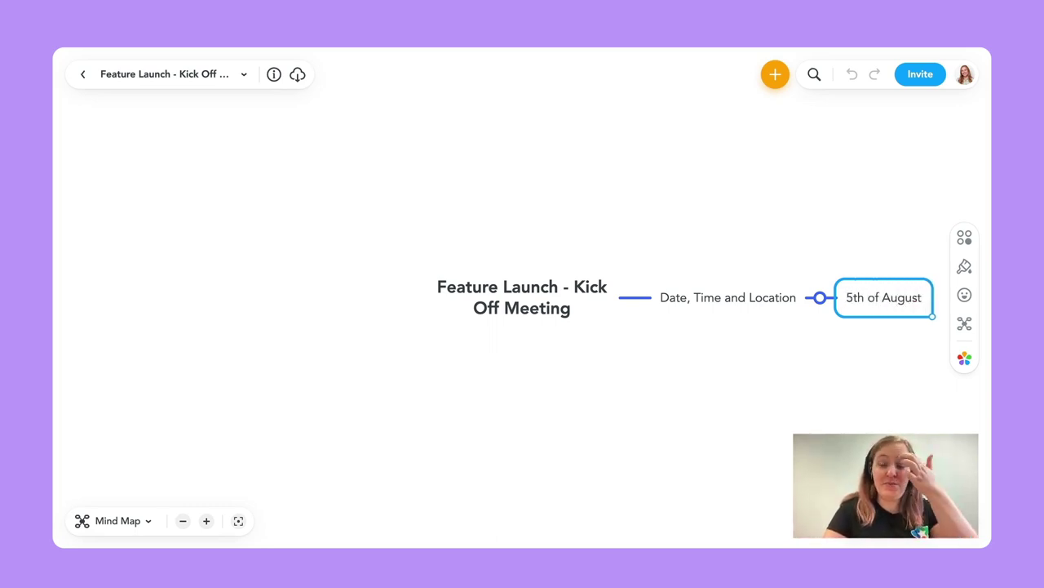
pyautogui.press('Return')
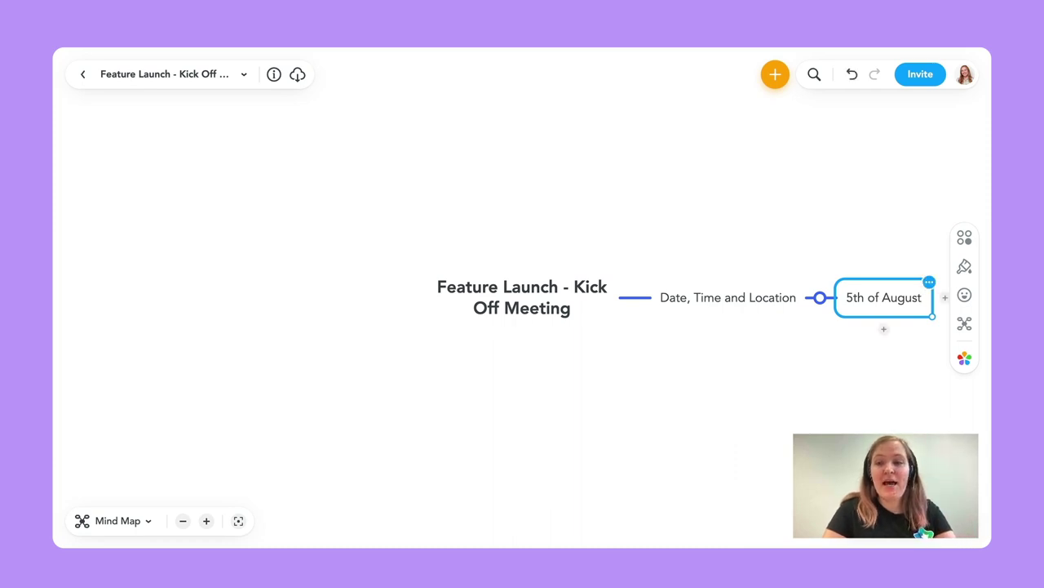
pyautogui.press('Return')
pyautogui.write('1 PM')
pyautogui.press('Return')
pyautogui.press('Return')
pyautogui.write('Ide')
pyautogui.press('BackSpace')
pyautogui.press('BackSpace')
pyautogui.press('BackSpace')
pyautogui.write('Ideas Room, Vienn')
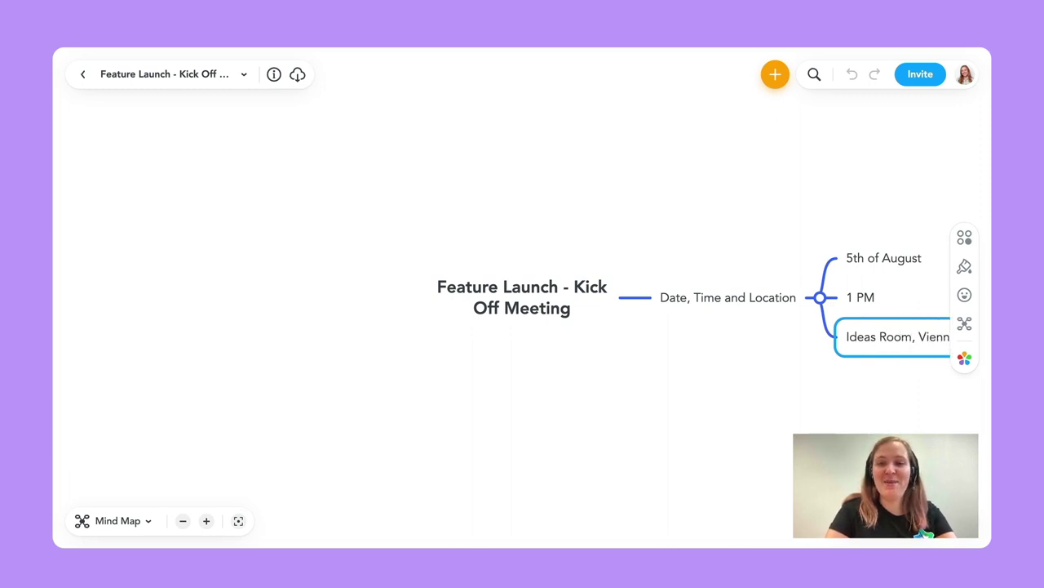
pyautogui.write('a Office')
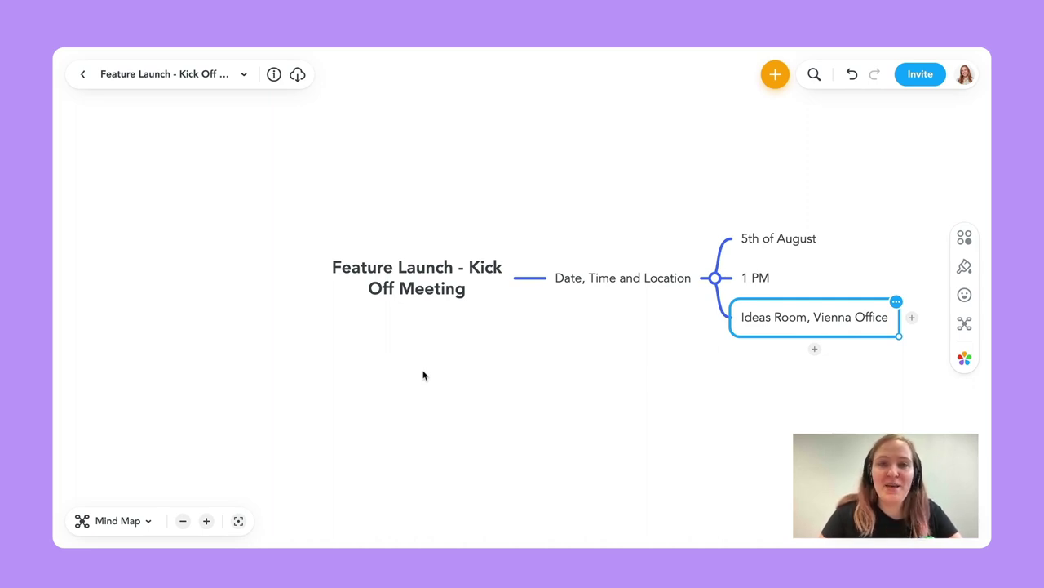
# - Move the selection back and forth between the "Date, Time and Location" topic and its subtopics
pyautogui.press('Left')
pyautogui.press('Right')
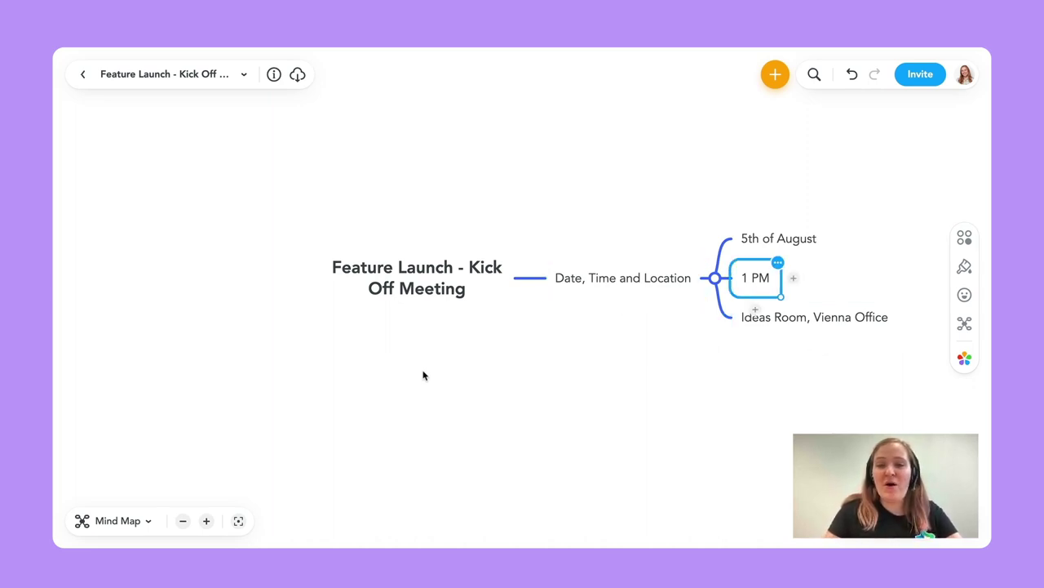
pyautogui.click(772, 242)
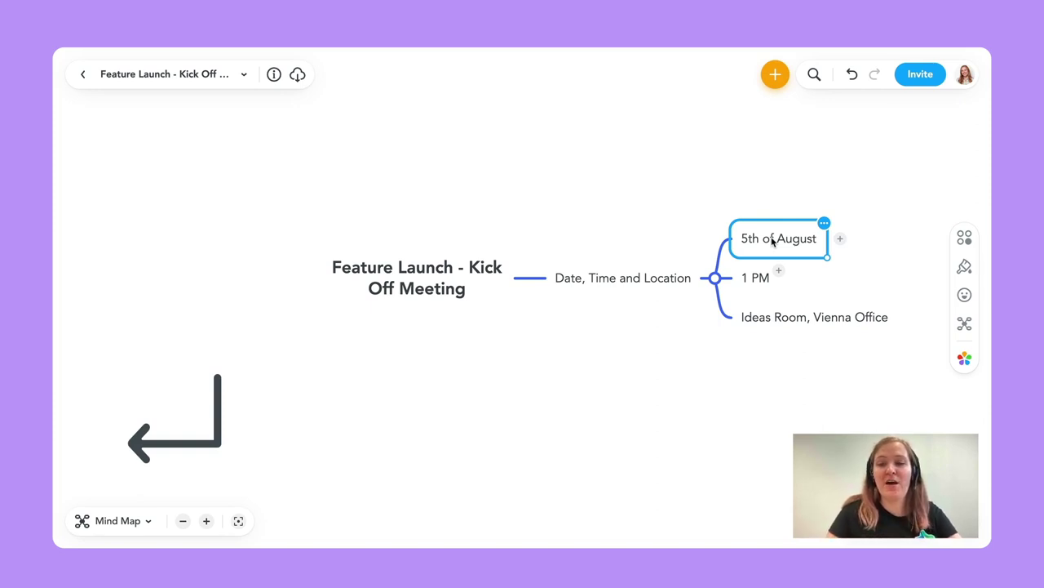
pyautogui.press('Left')
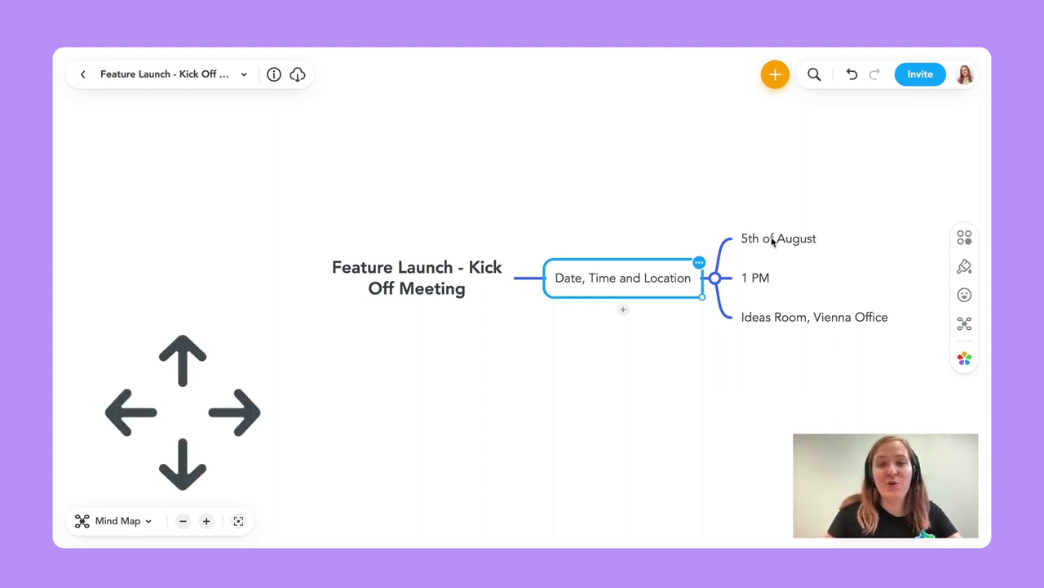
pyautogui.press('Right')
pyautogui.press('Up')
# - Add a second main topic "Participants" beside "Date, Time and Location" and give it the subtopic "Product Manager"
pyautogui.press('Left')
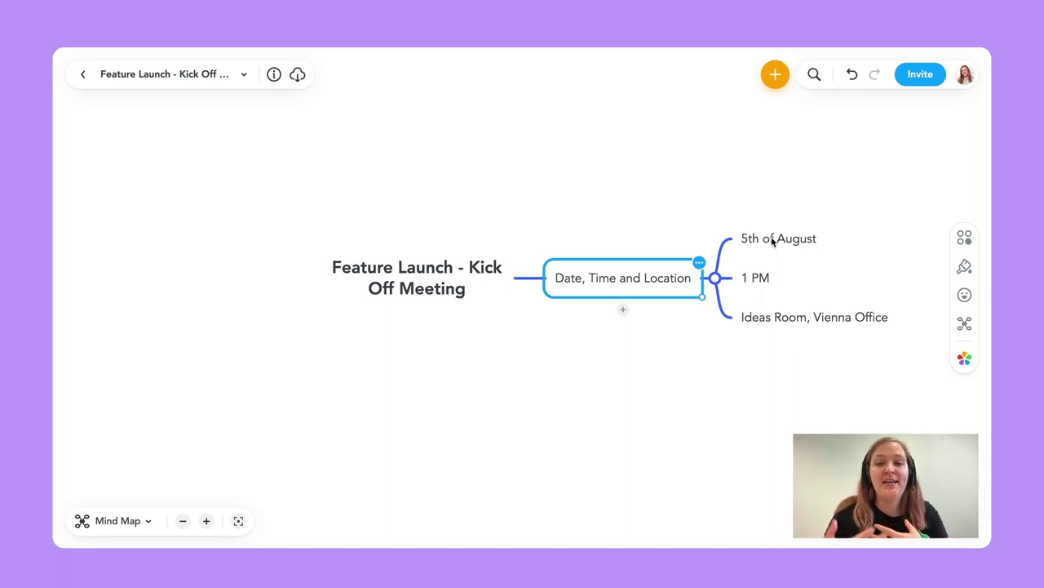
pyautogui.press('Return')
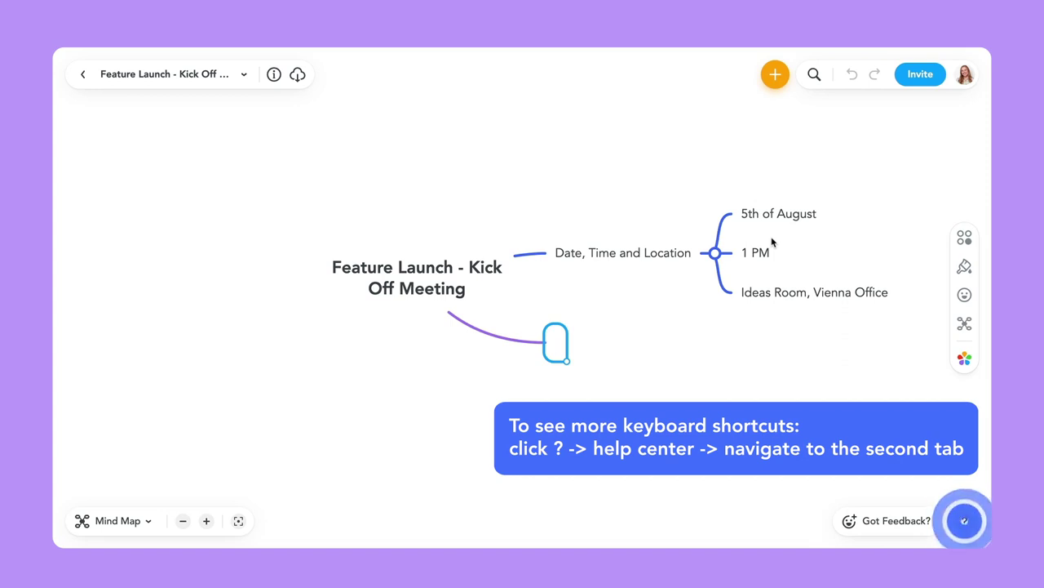
pyautogui.write('Participants')
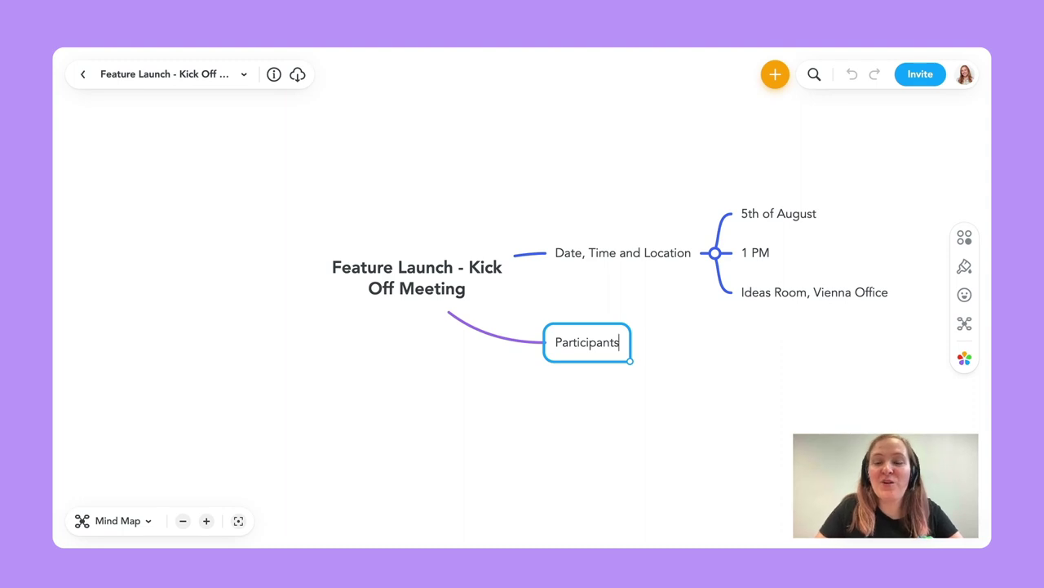
pyautogui.press('Tab')
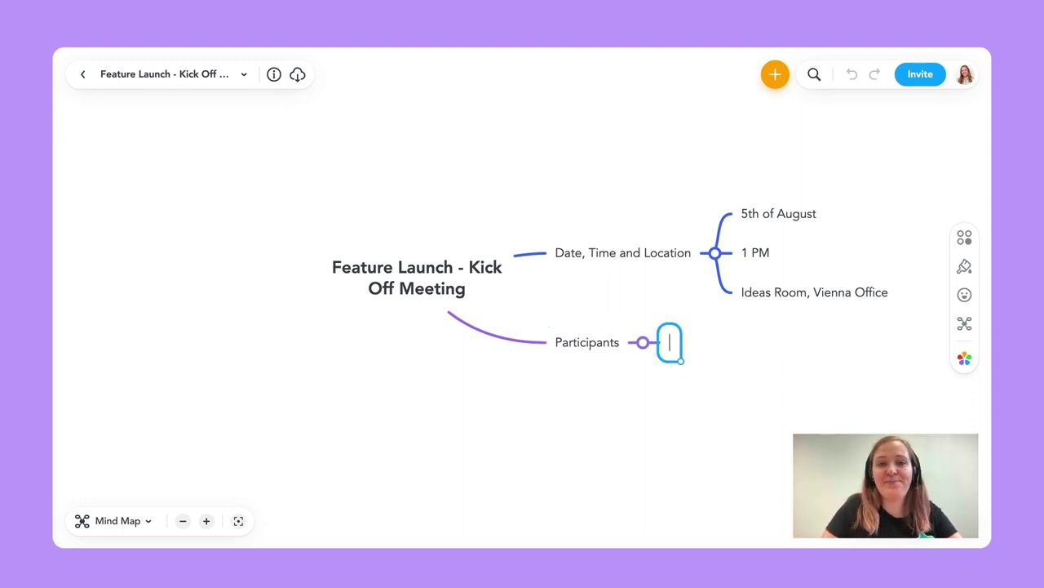
pyautogui.write('Prod')
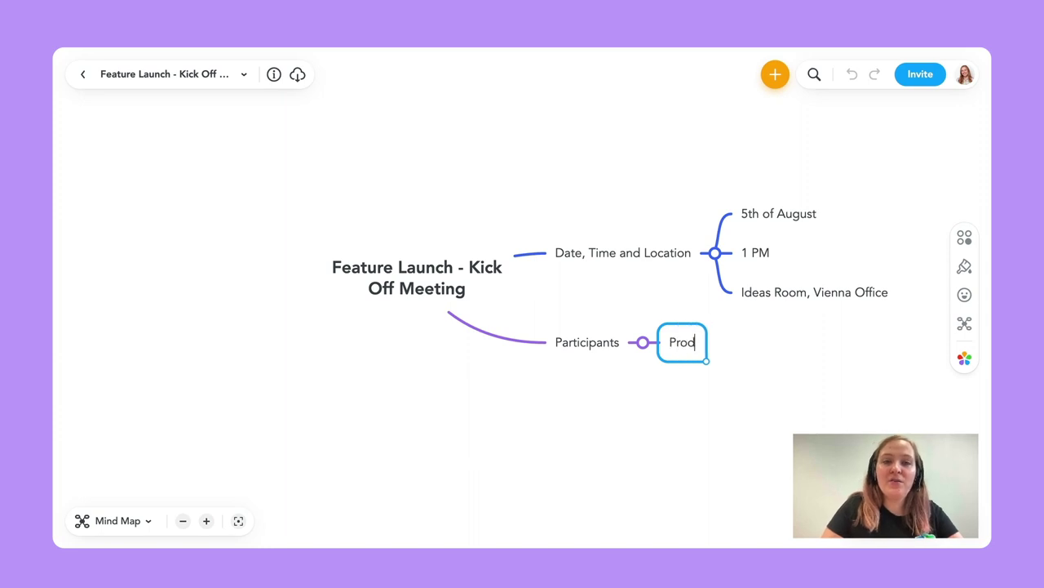
pyautogui.write('uct Manager')
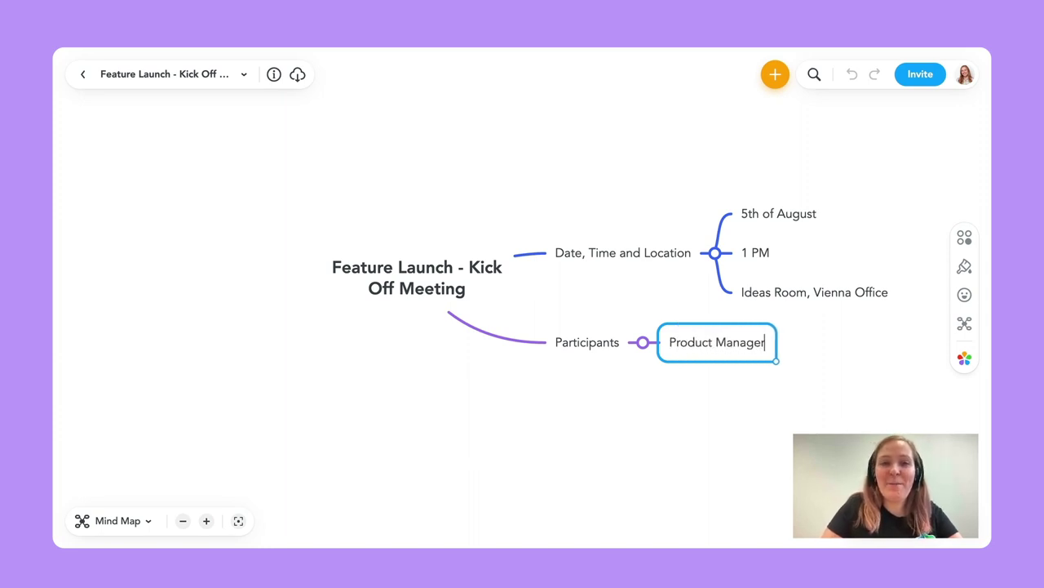
# - Add the subtopics "Head of Engineering" and "Developer" below "Product Manager" under "Participants"
pyautogui.press('Return')
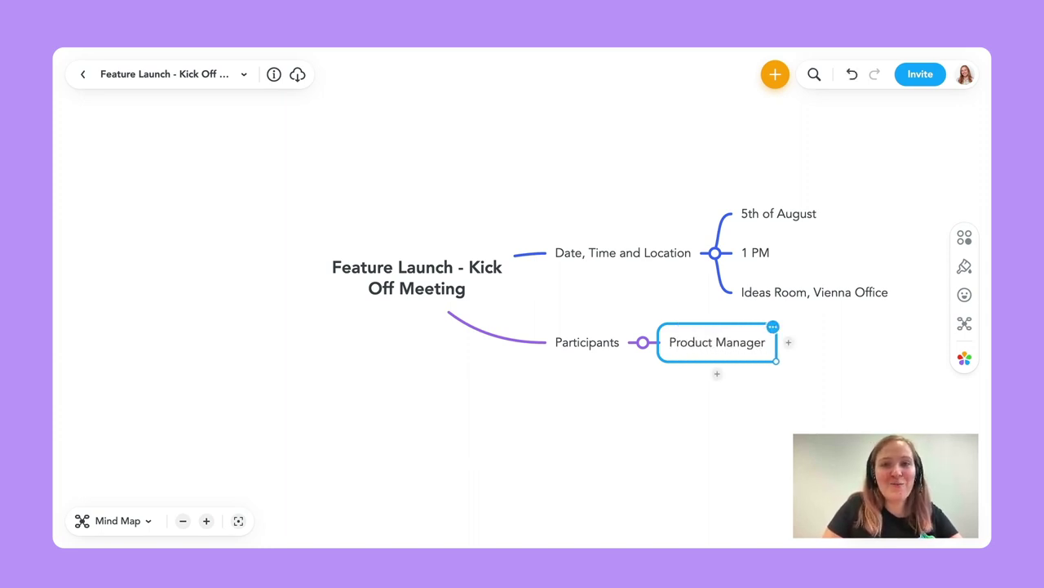
pyautogui.press('Return')
pyautogui.write('Hea')
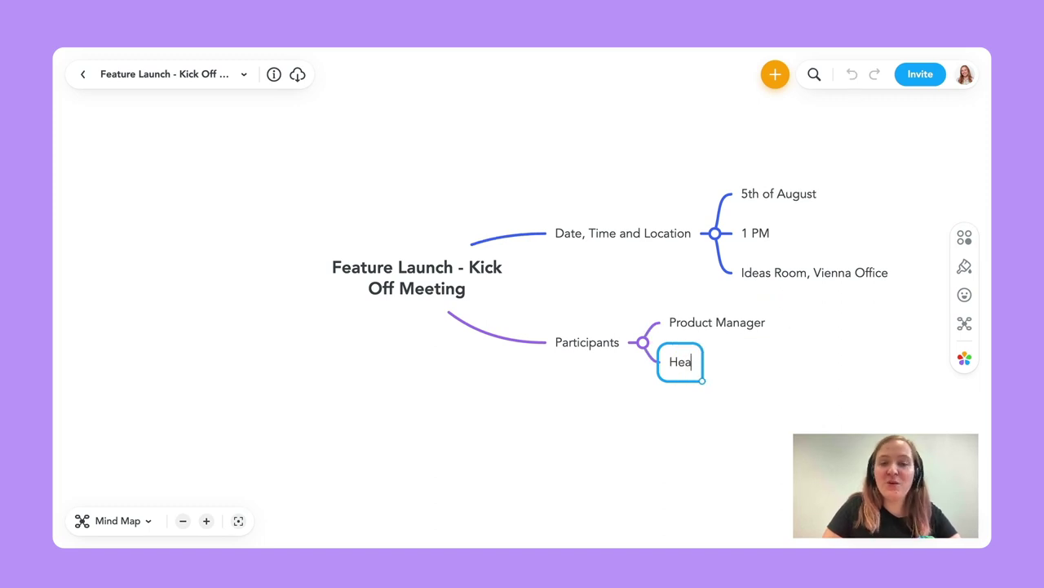
pyautogui.write('d of Engineering')
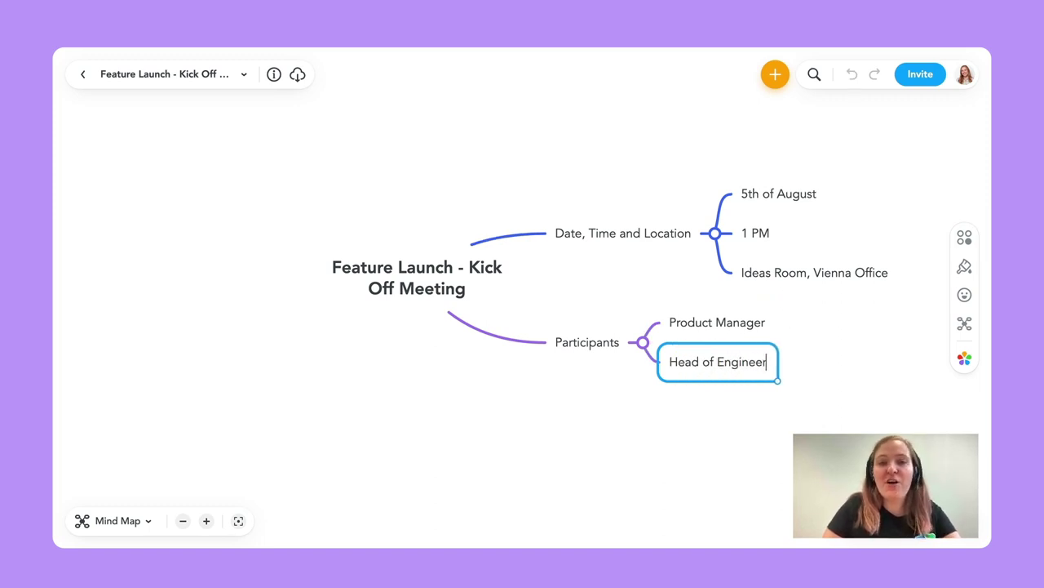
pyautogui.press('Return')
pyautogui.press('Return')
pyautogui.write('Developer')
pyautogui.press('Return')
# - Add a fourth participant subtopic named "UX Design" below "Developer"
pyautogui.press('Return')
pyautogui.write('UX Develop')
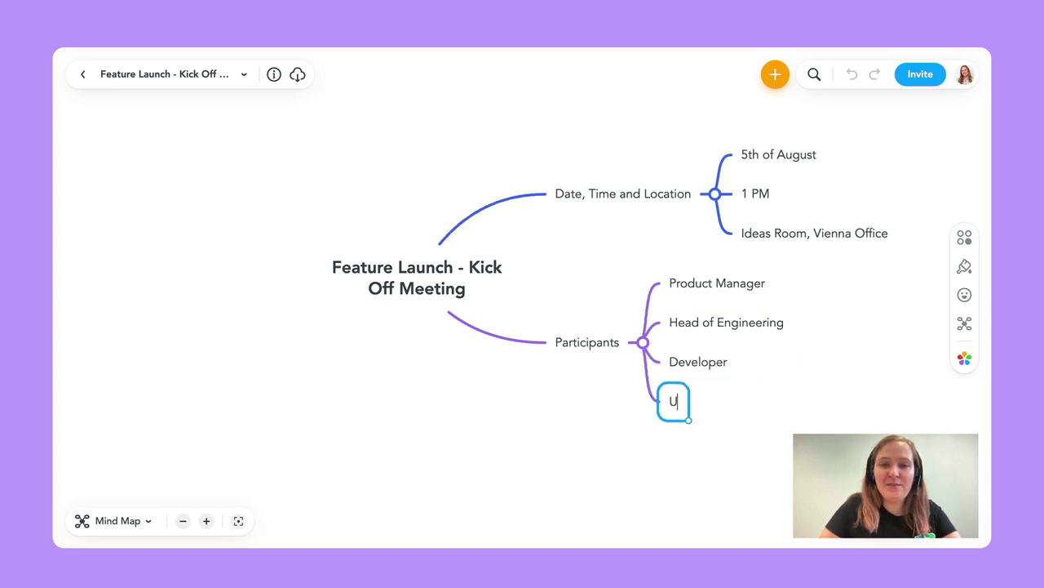
pyautogui.press('BackSpace')
pyautogui.press('BackSpace')
pyautogui.press('BackSpace')
pyautogui.press('BackSpace')
pyautogui.press('BackSpace')
pyautogui.write('sign')
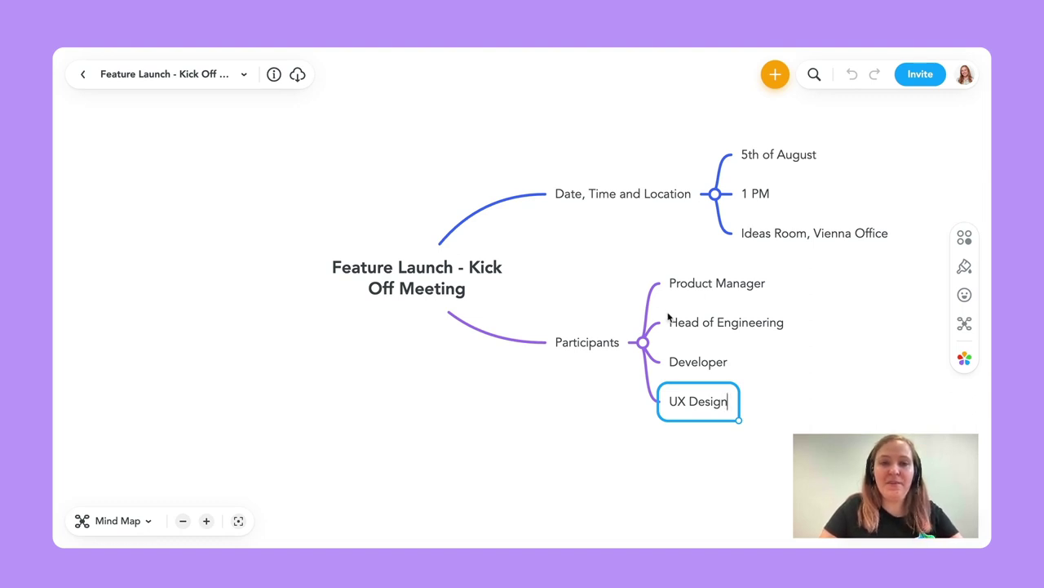
# - Switch the map to outline view, and select the Agenda section with its bullets in the MeisterNote "Meeting Outline" note for copying
pyautogui.click(112, 520)
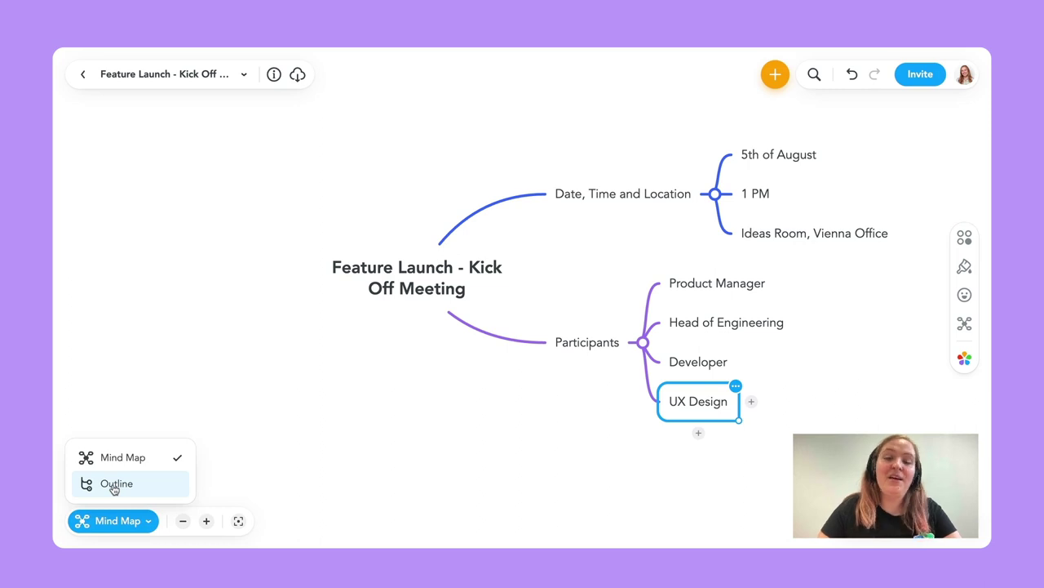
pyautogui.click(114, 484)
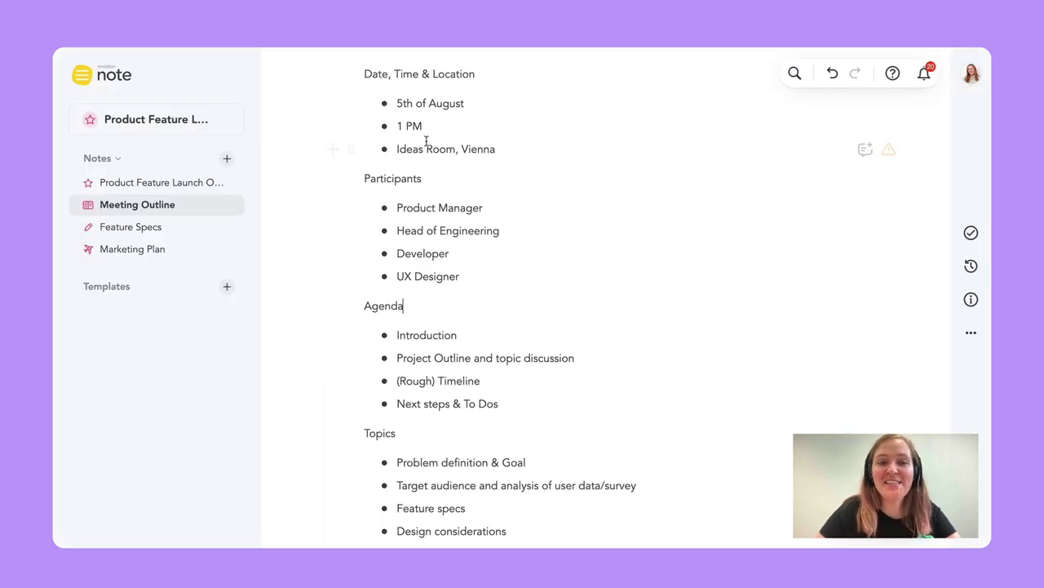
pyautogui.scroll(-2, 426, 141)
pyautogui.scroll(-2, 400, 253)
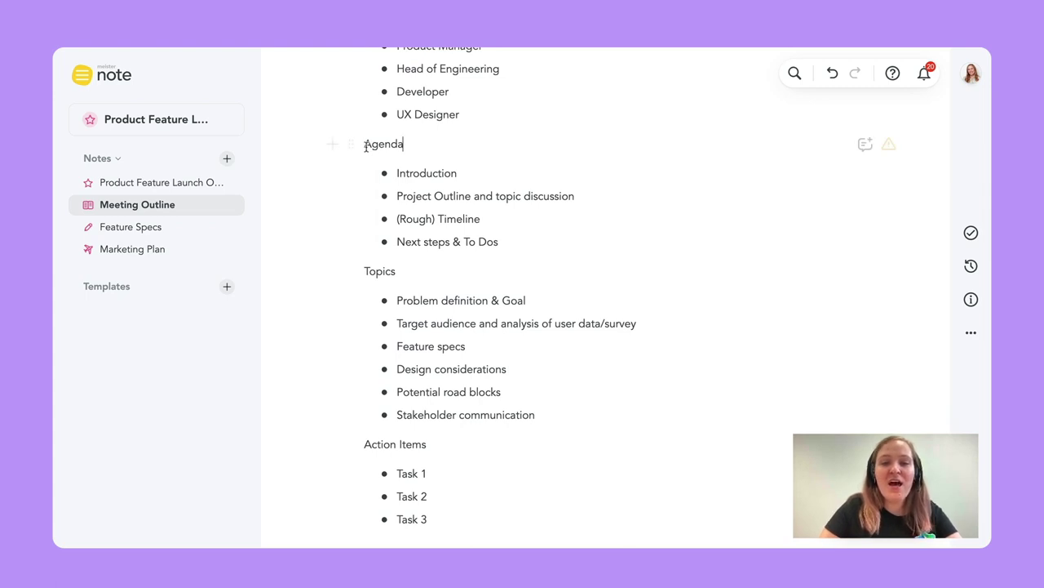
pyautogui.scroll(1, 366, 145)
pyautogui.moveTo(505, 275); pyautogui.dragTo(365, 177)
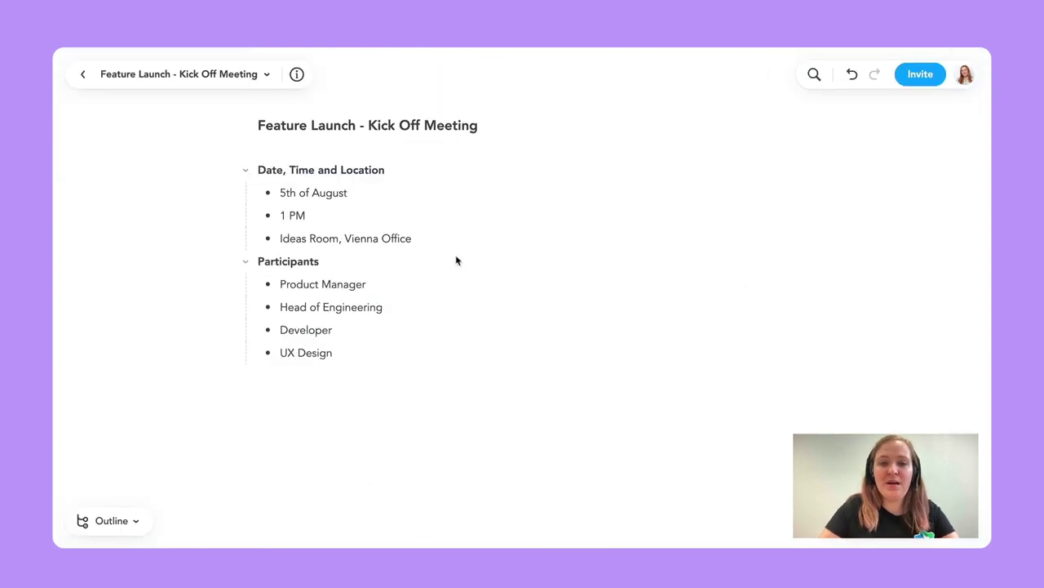
# - Back in the MindMeister outline, paste the Agenda section as a new main topic with its four items below "Participants"
pyautogui.click(333, 353)
pyautogui.press('Return')
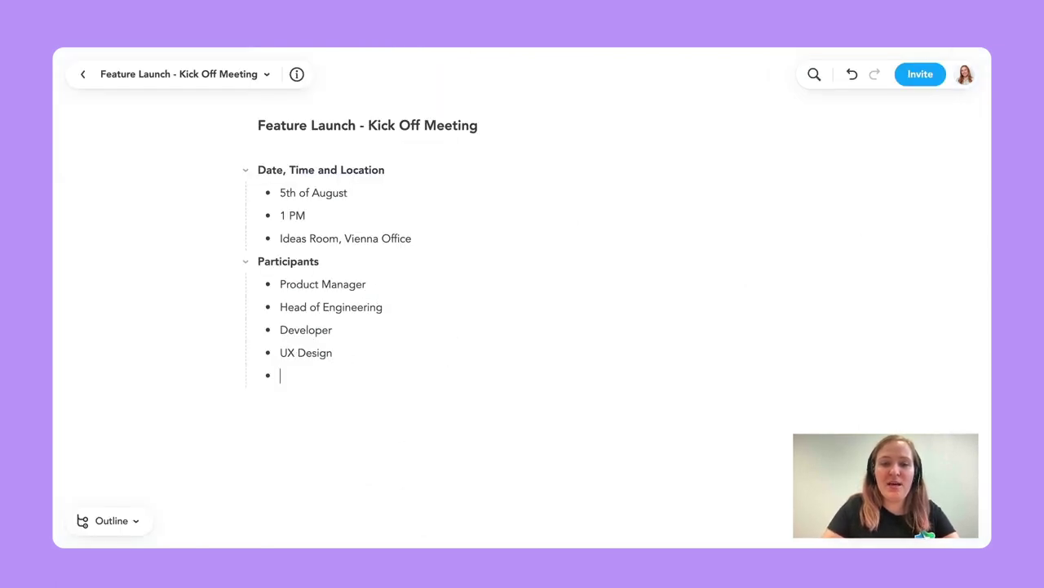
pyautogui.press('BackSpace')
pyautogui.write('Agenda - Introduction - Project Outline and topic discussion - (Rough) Timeline - Next steps & To Dos')
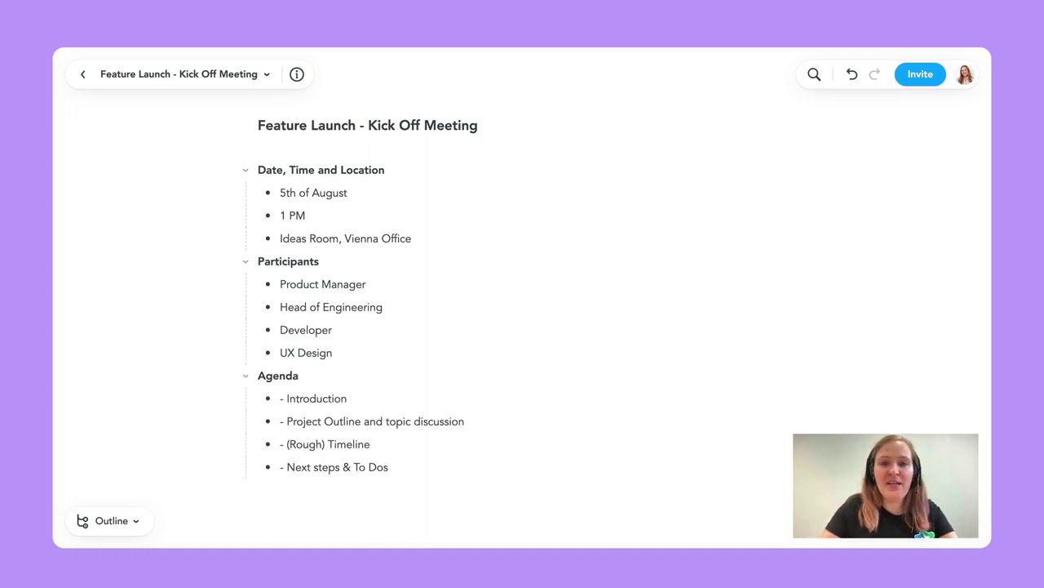
pyautogui.press('Return')
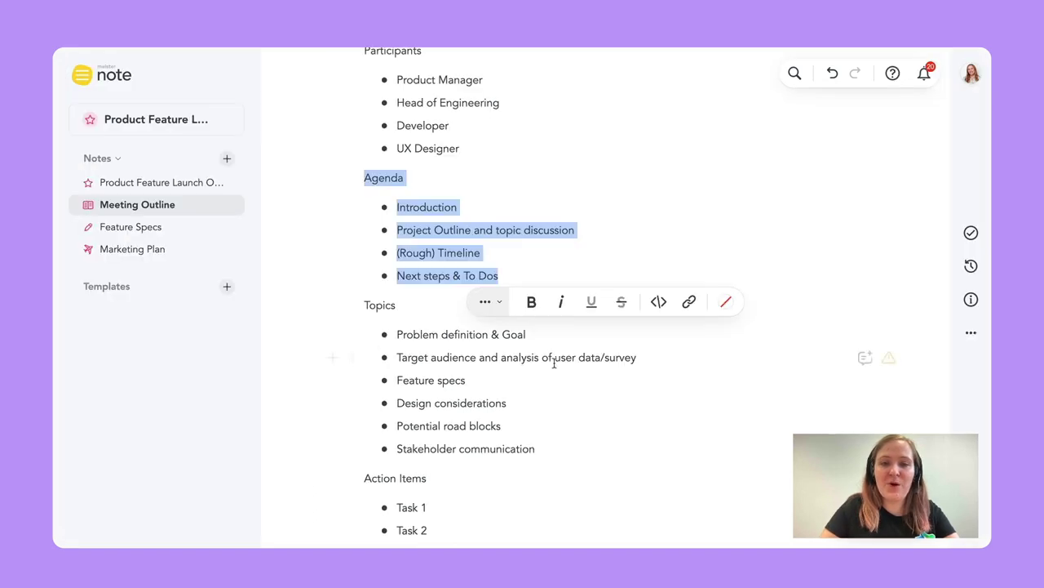
# - Copy the Topics section from the MeisterNote note and paste it as a main topic below "Agenda" in the MindMeister outline
pyautogui.scroll(-2, 554, 363)
pyautogui.click(553, 351)
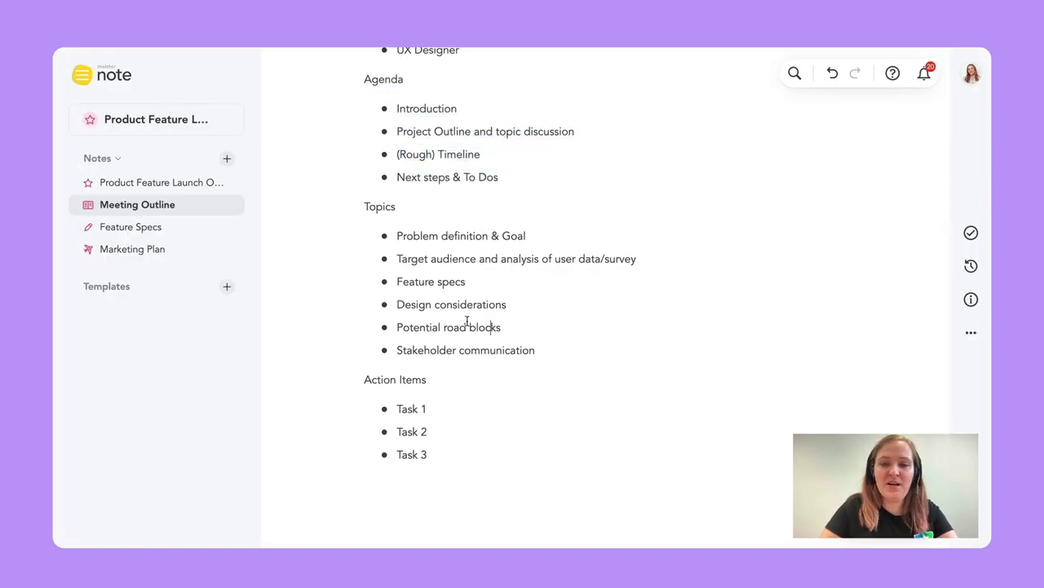
pyautogui.moveTo(538, 350); pyautogui.dragTo(363, 206)
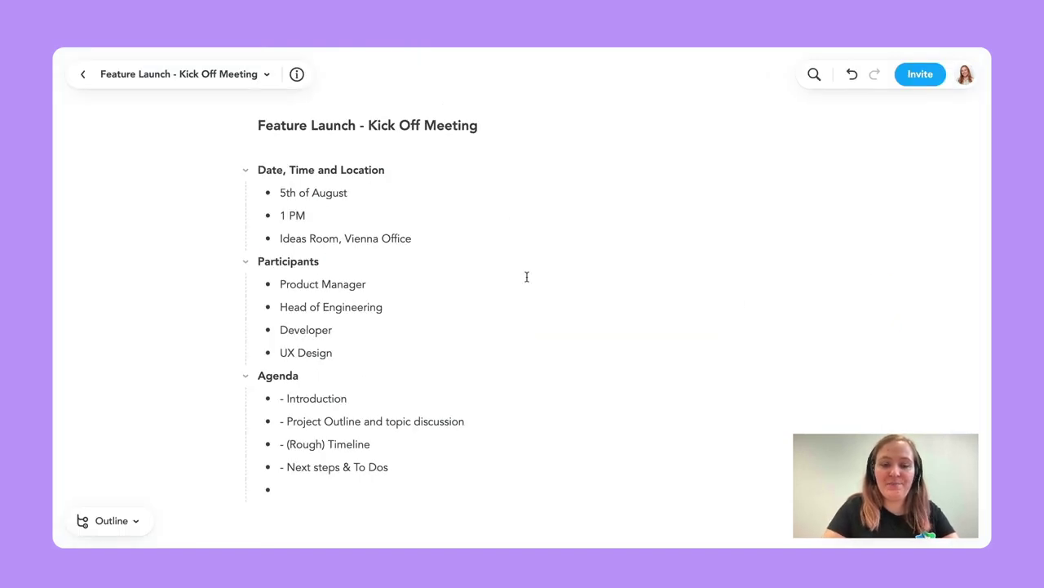
pyautogui.press('BackSpace')
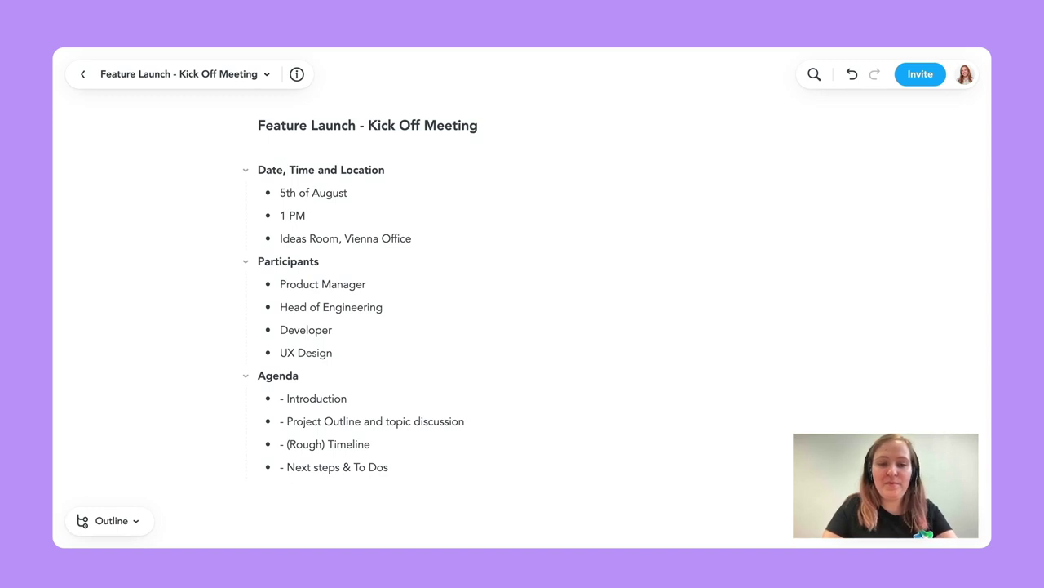
pyautogui.write('Topics - Problem definition & Goal - Target audience and analysis of user data/survey - Feature specs - Design considerations - Potential road blocks - Stakeholder communication')
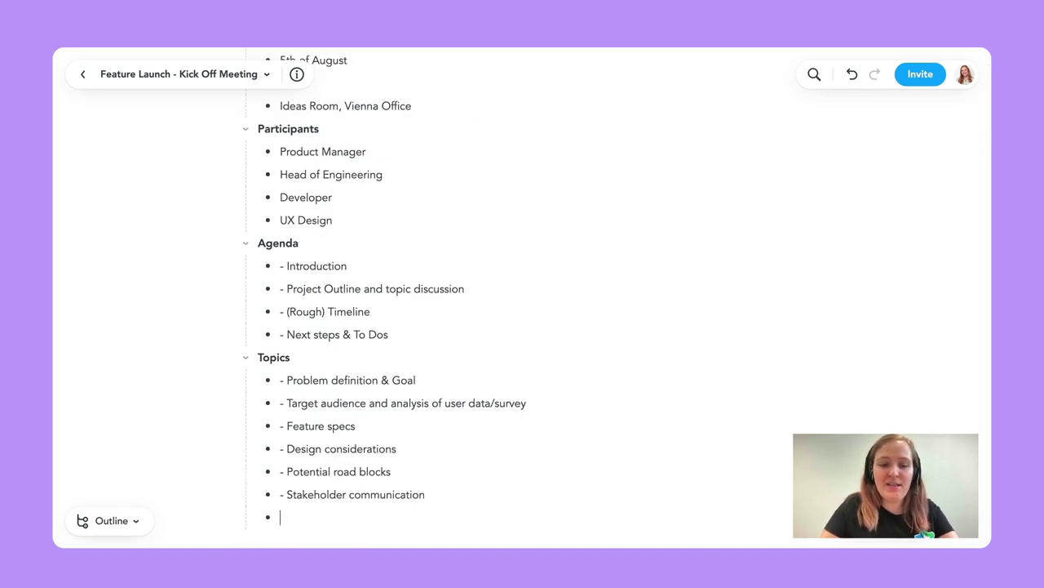
# - Copy the Action Items section with Task 1 to Task 3 from the note and paste it as a main topic below "Topics"
pyautogui.press('BackSpace')
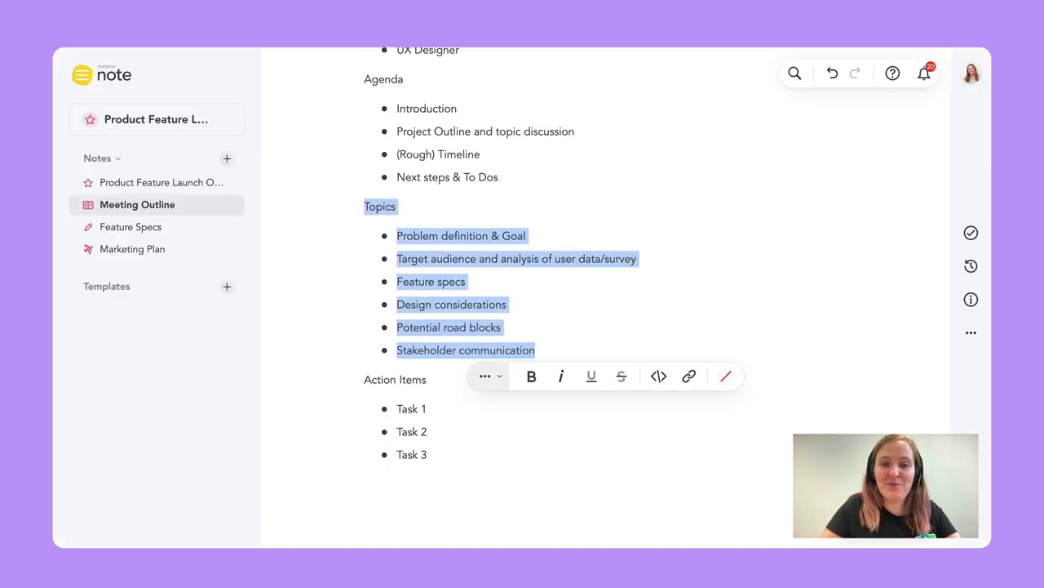
pyautogui.click(435, 453)
pyautogui.moveTo(435, 454); pyautogui.dragTo(366, 377)
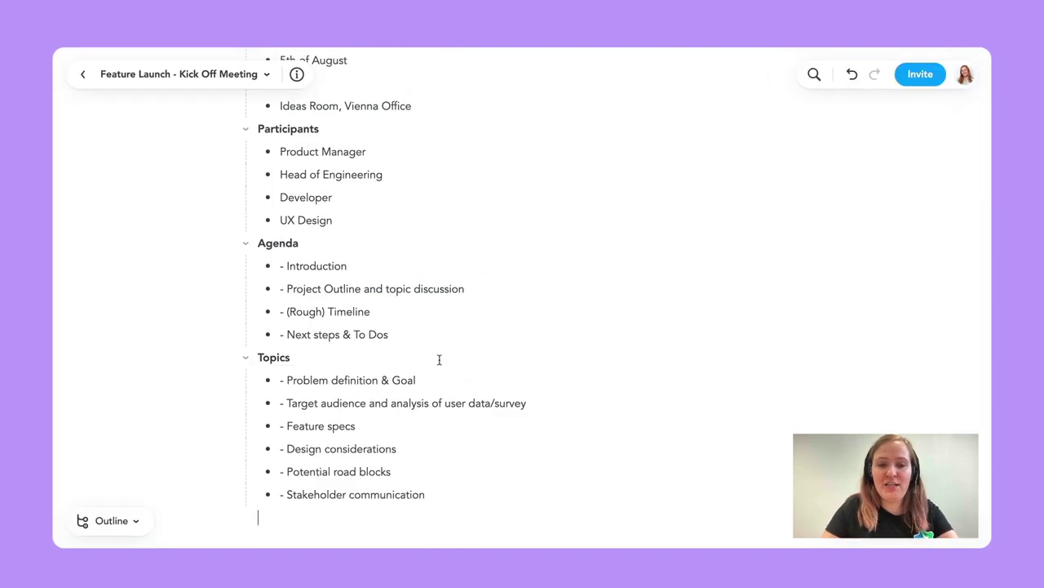
pyautogui.write('Action Items - Task 1 - Task 2 - Task 3')
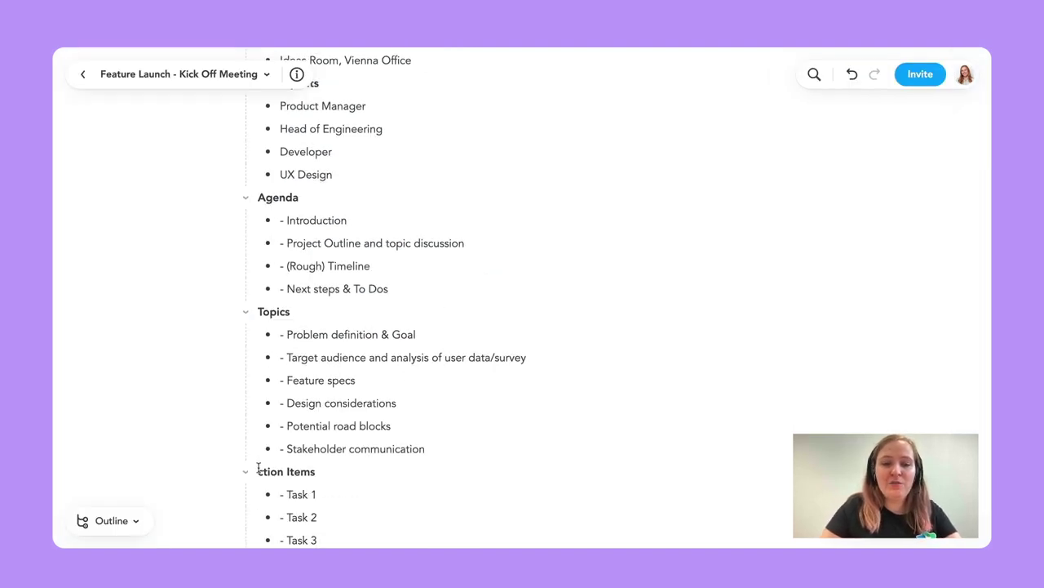
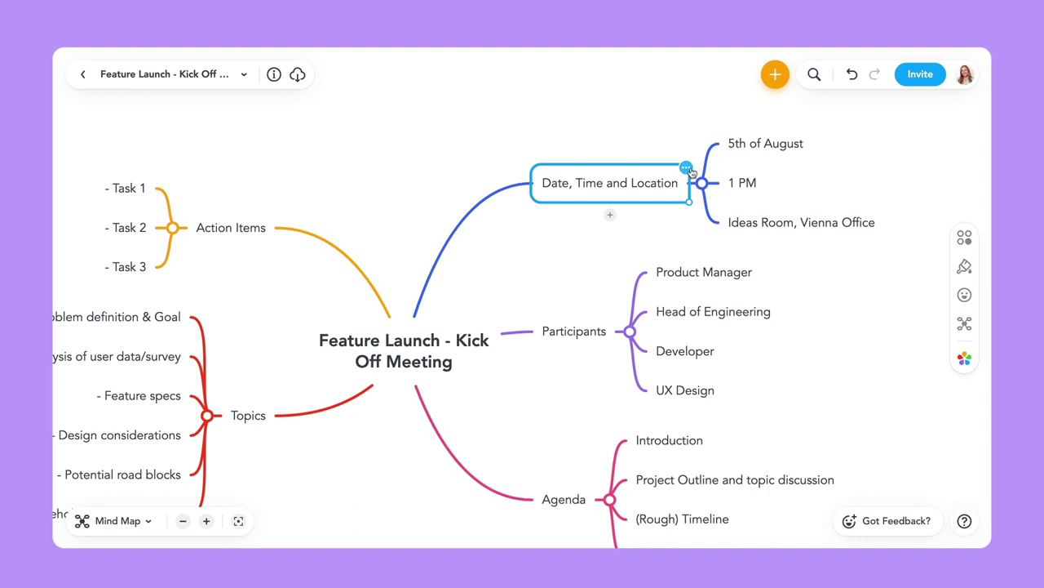
pyautogui.click(685, 170)
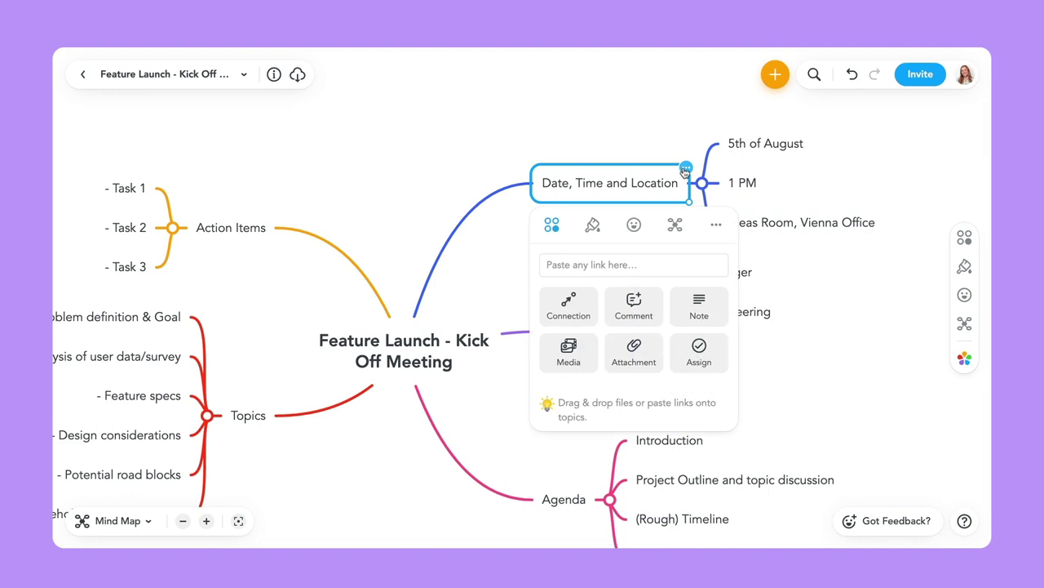
pyautogui.click(795, 275)
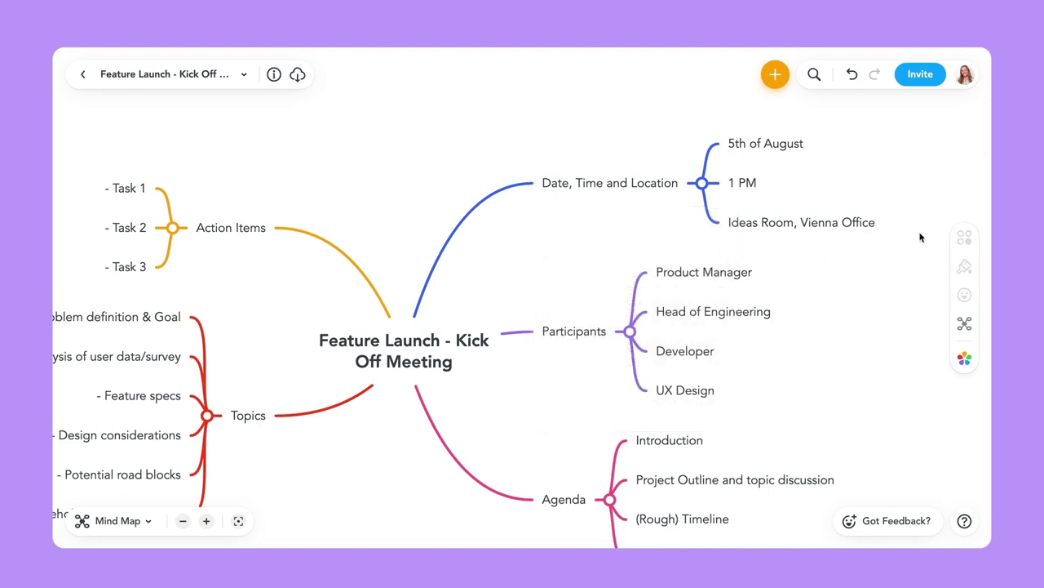
# - Set the text color of "Date, Time and Location" and its three subtopics to orange
pyautogui.click(638, 184)
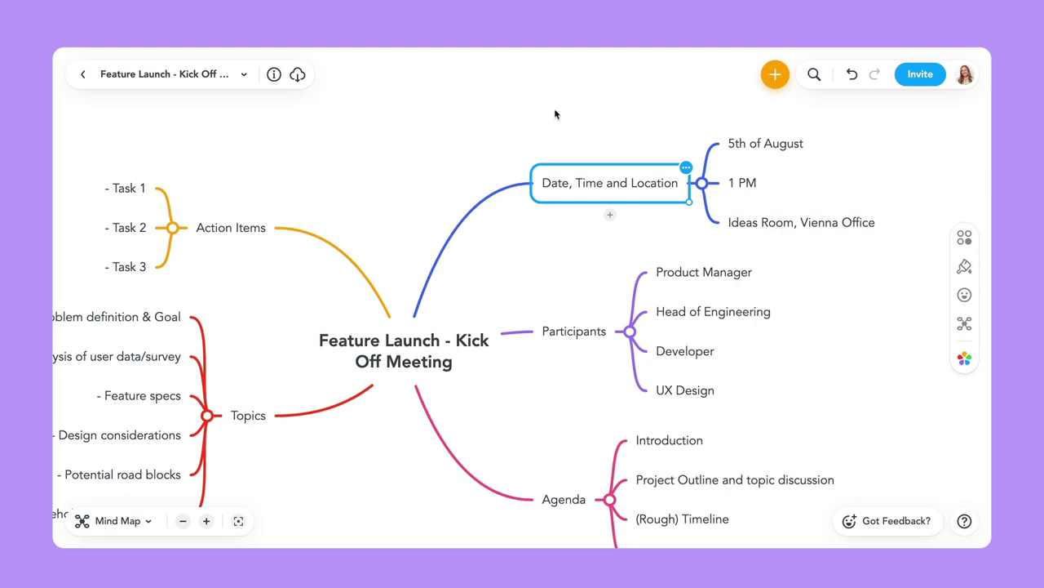
pyautogui.keyDown('shift'); pyautogui.click(758, 146); pyautogui.keyUp('shift')
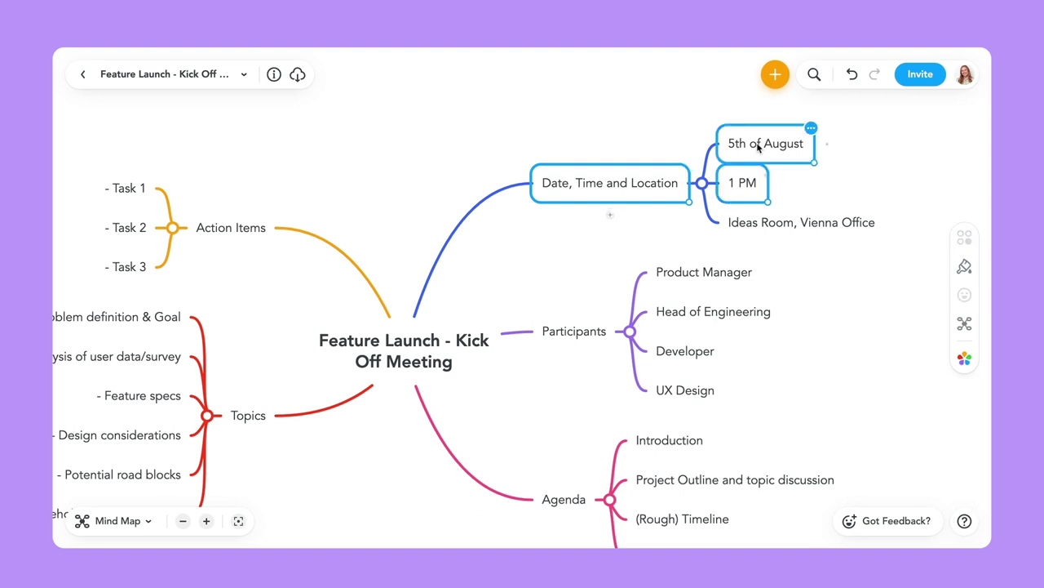
pyautogui.keyDown('shift'); pyautogui.click(764, 220); pyautogui.keyUp('shift')
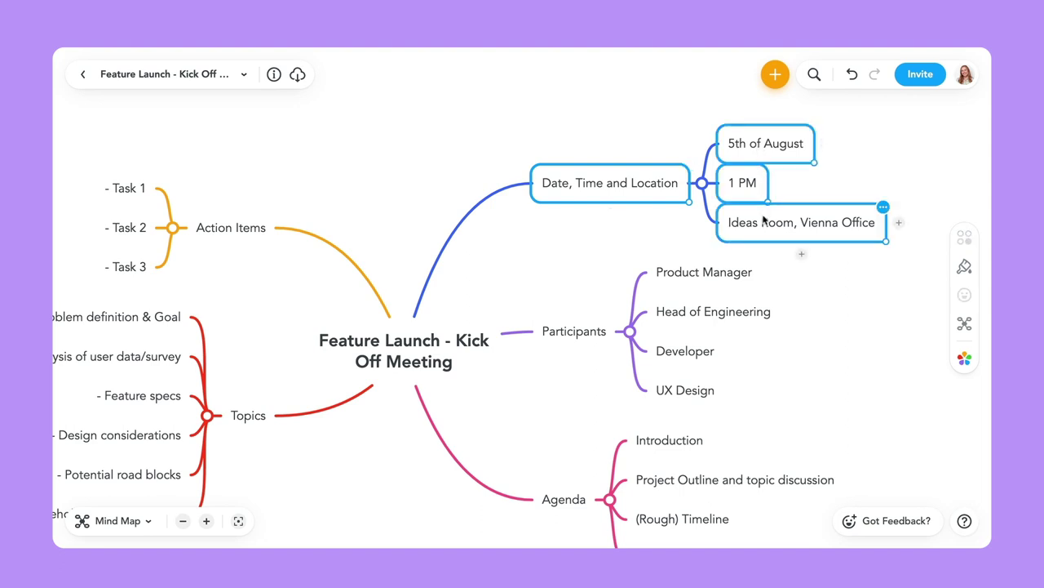
pyautogui.click(964, 268)
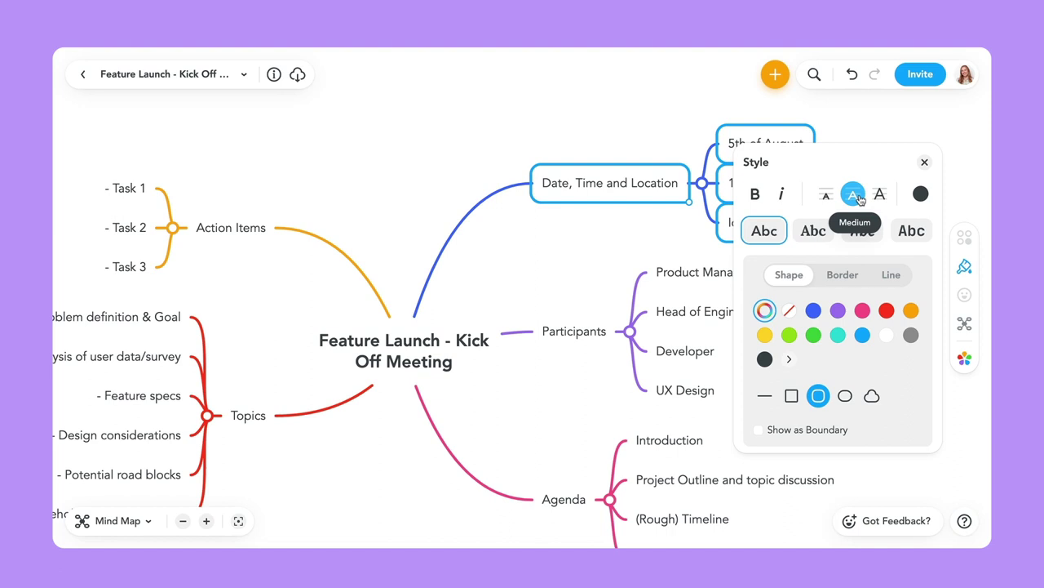
pyautogui.click(922, 195)
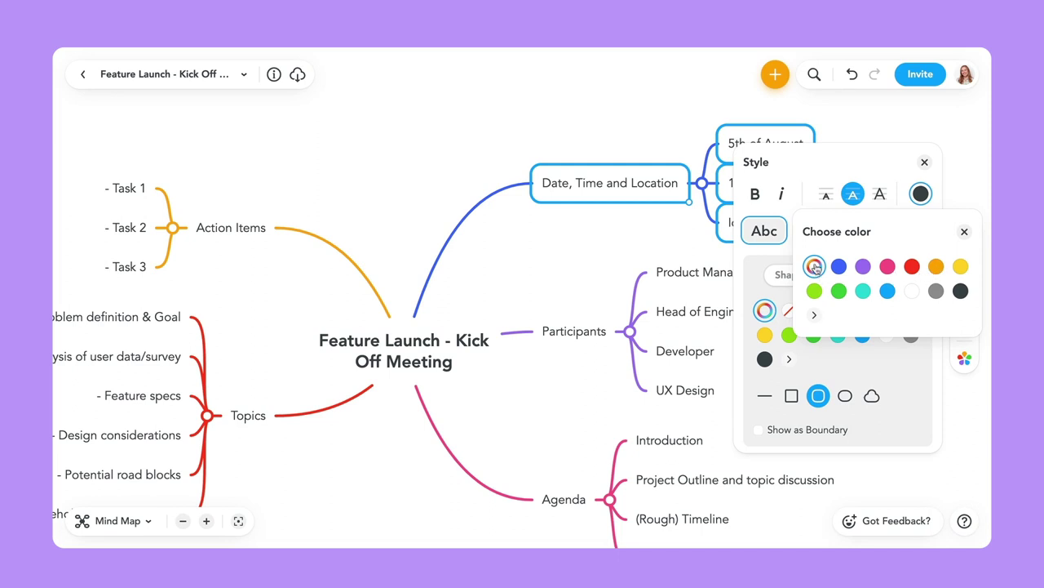
pyautogui.click(814, 314)
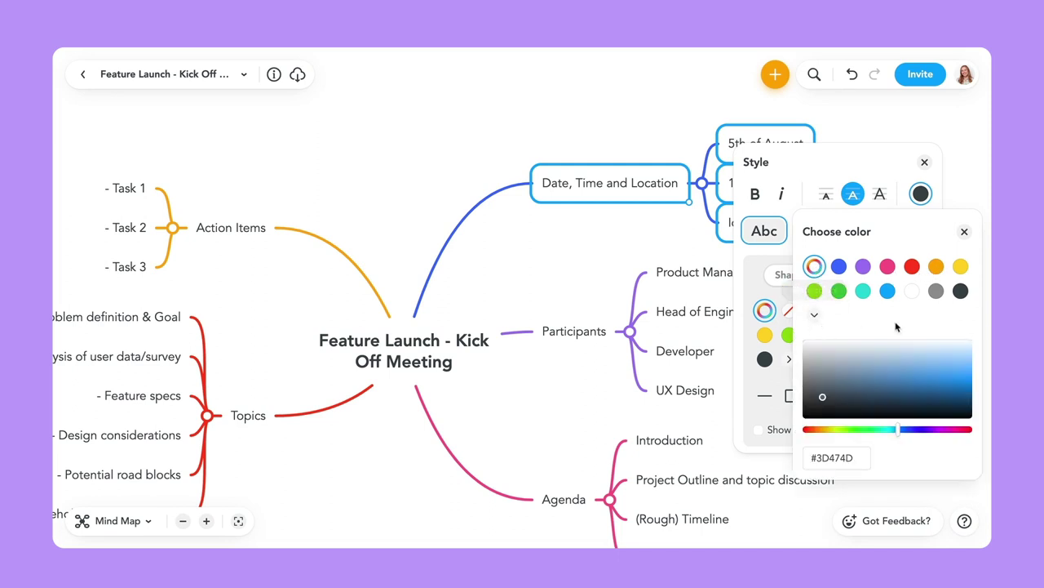
pyautogui.click(937, 266)
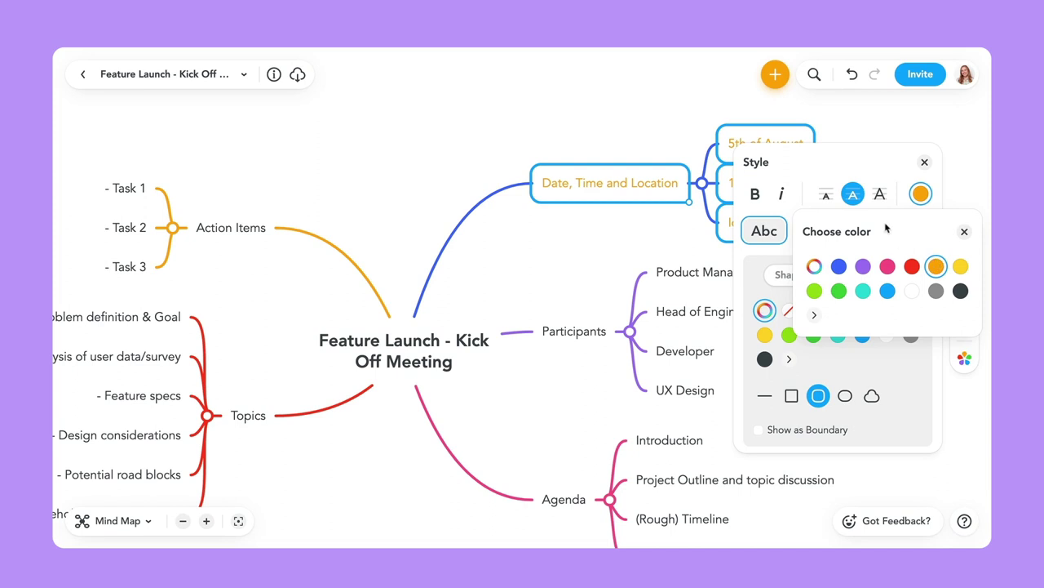
pyautogui.click(850, 164)
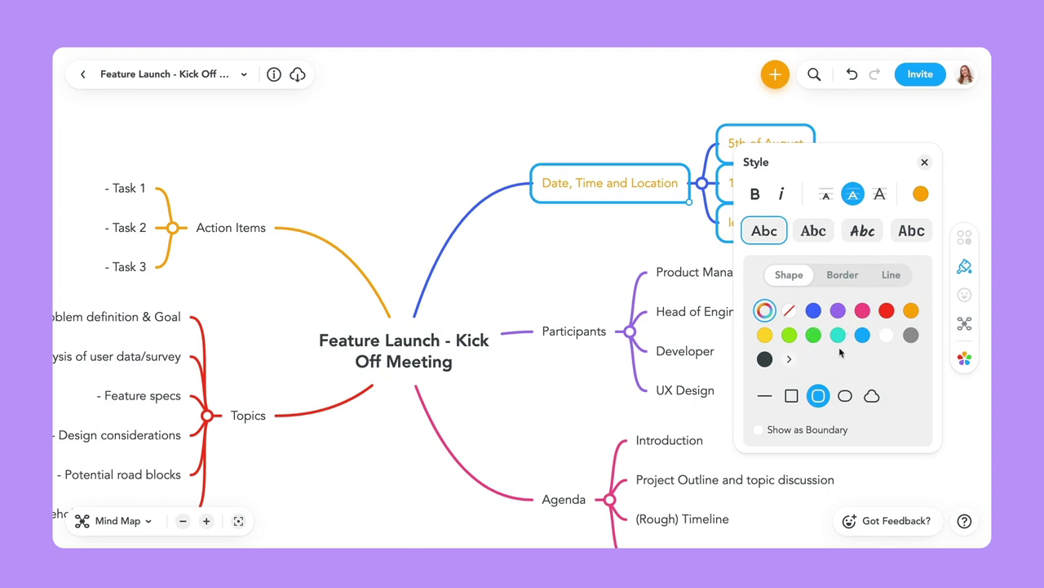
# - Try white, grey and no shape fill on the selected topics, ending on the automatic multicolor option
pyautogui.click(888, 338)
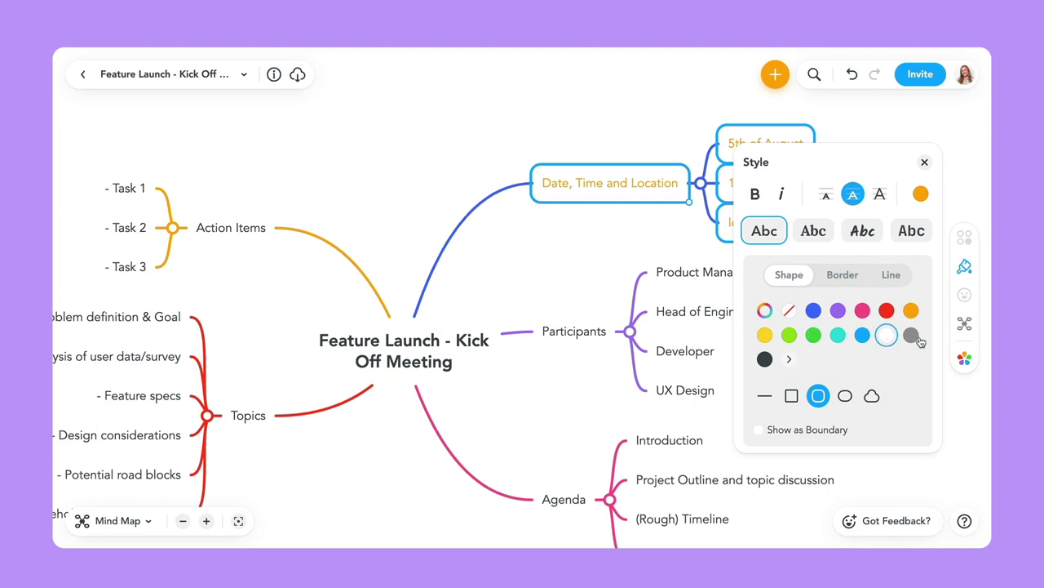
pyautogui.click(912, 336)
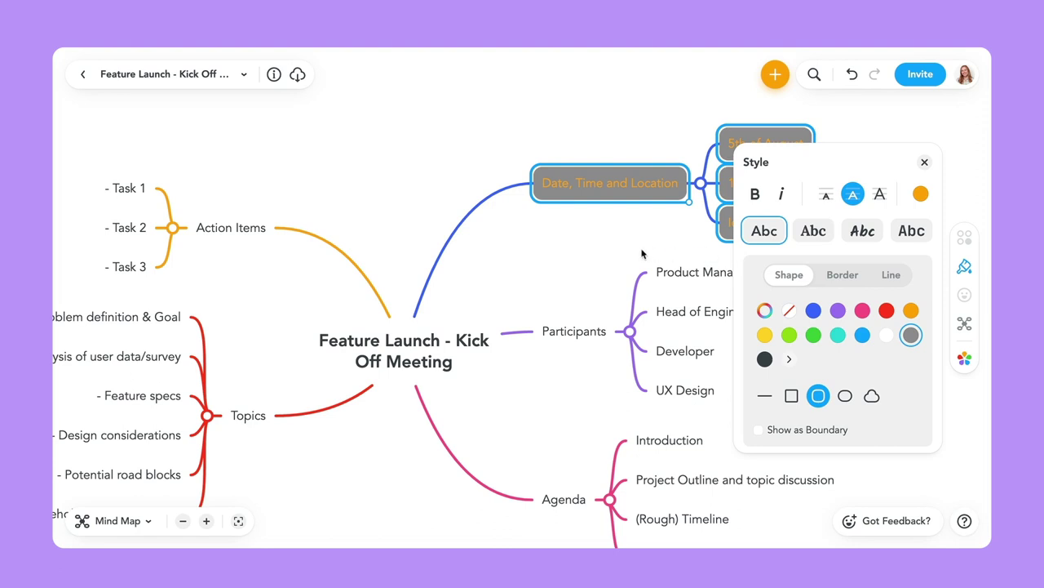
pyautogui.click(790, 317)
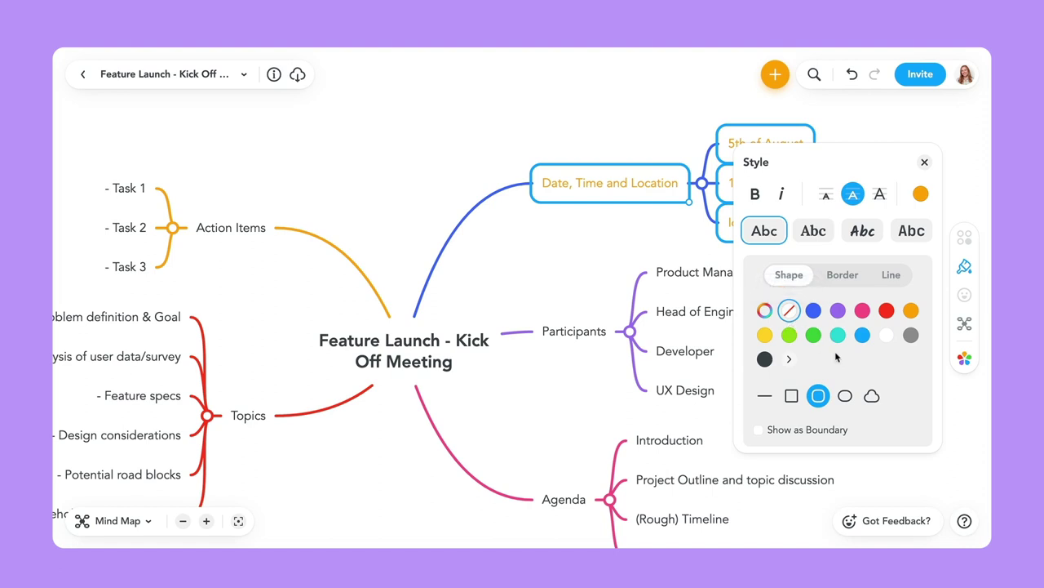
pyautogui.click(765, 311)
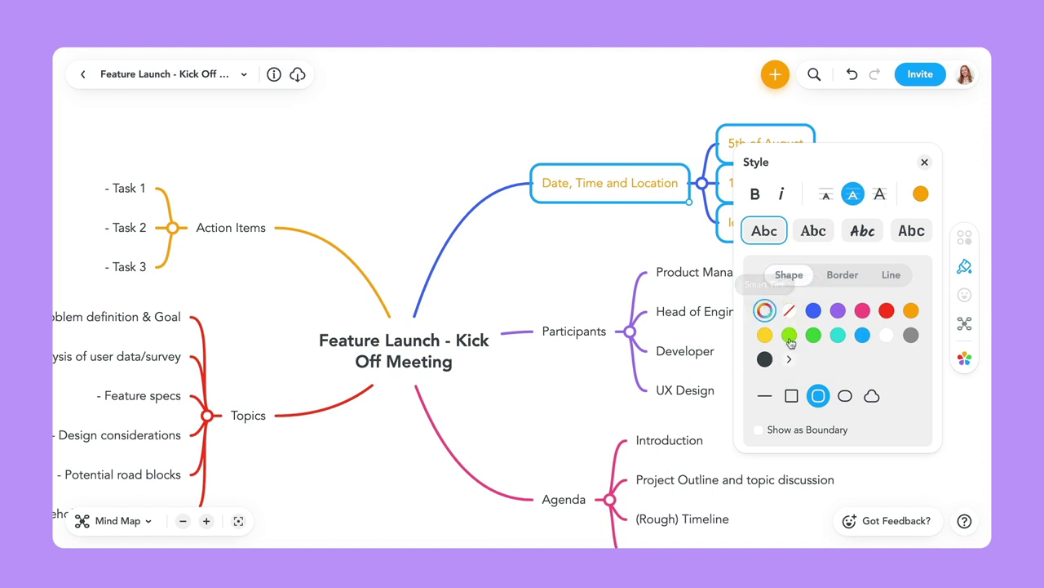
# - Try a grey fill with the cloud, rectangle and line shapes on the selected topics, ending on the rounded shape without fill
pyautogui.click(789, 361)
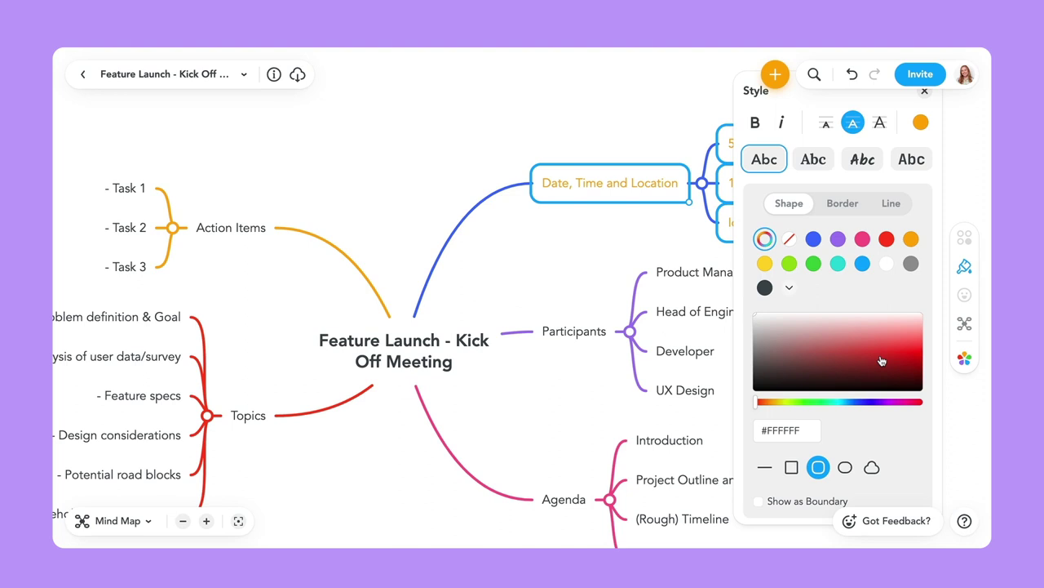
pyautogui.click(790, 292)
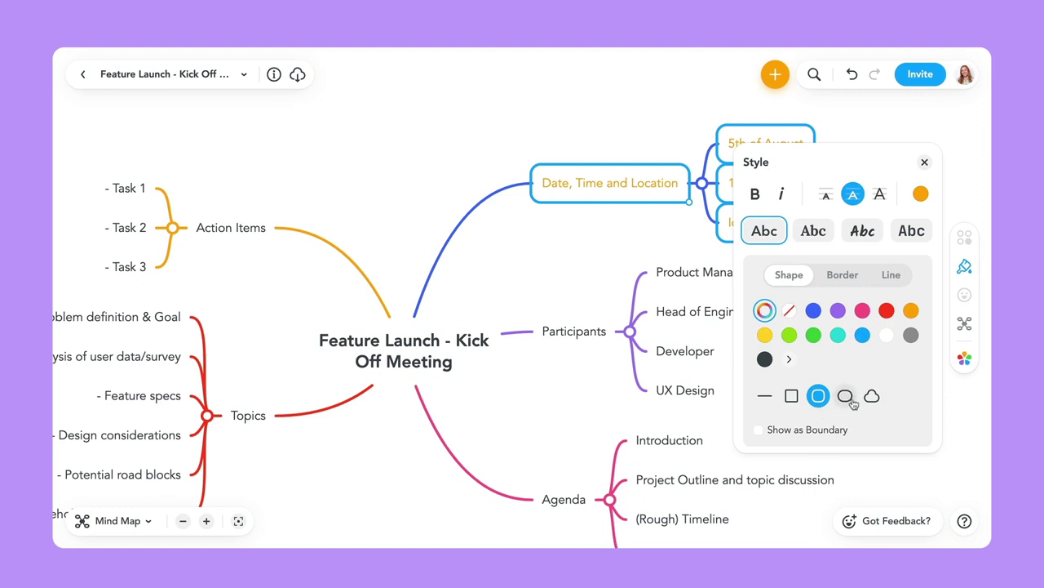
pyautogui.click(911, 336)
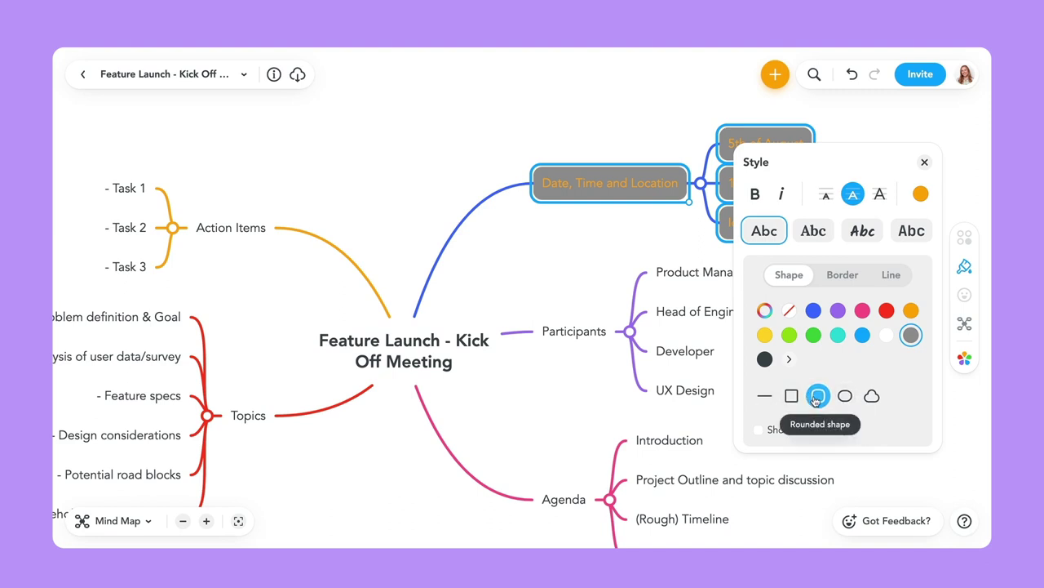
pyautogui.click(871, 396)
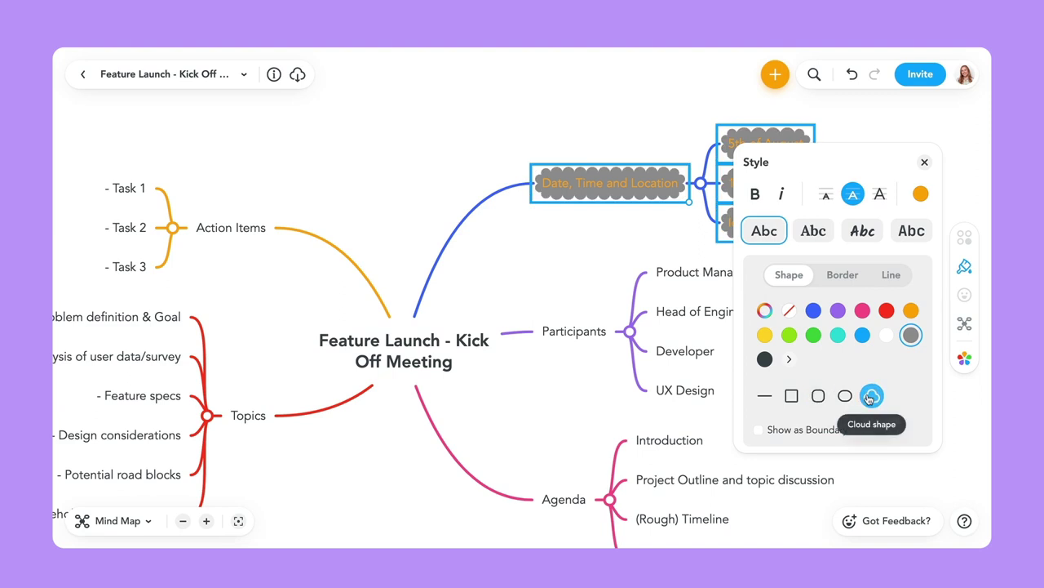
pyautogui.click(791, 397)
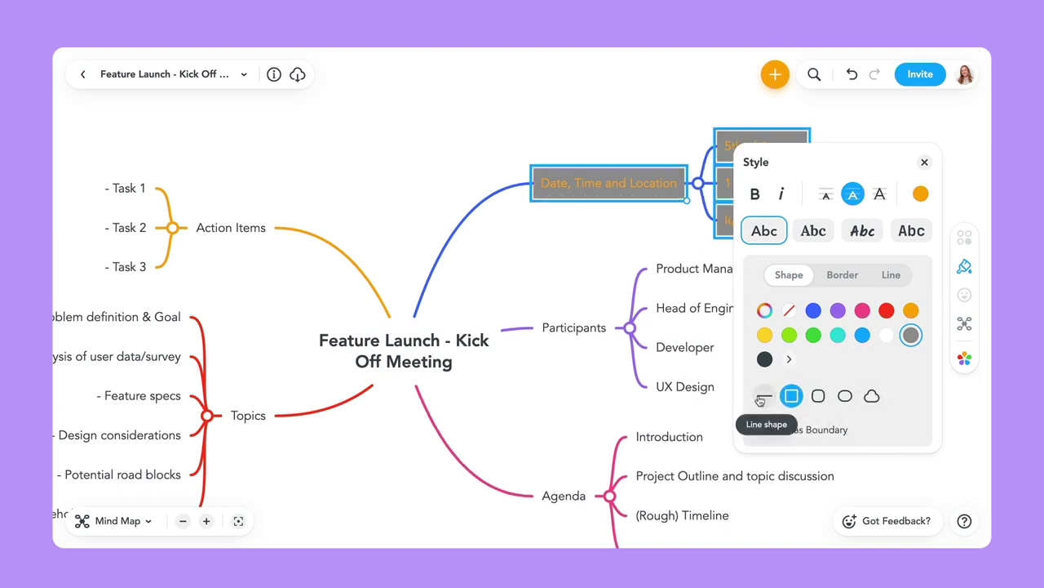
pyautogui.click(762, 396)
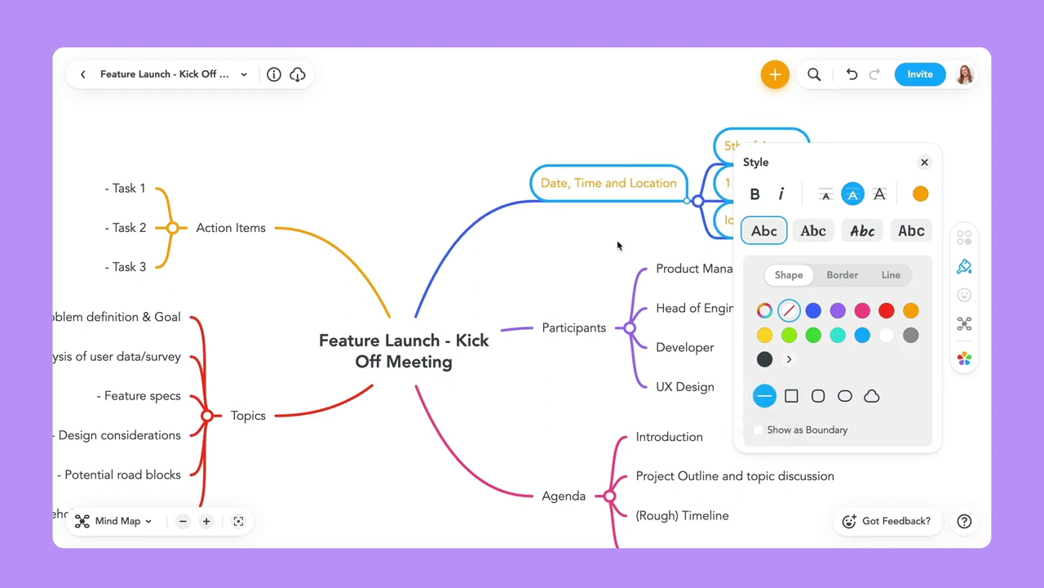
pyautogui.click(819, 397)
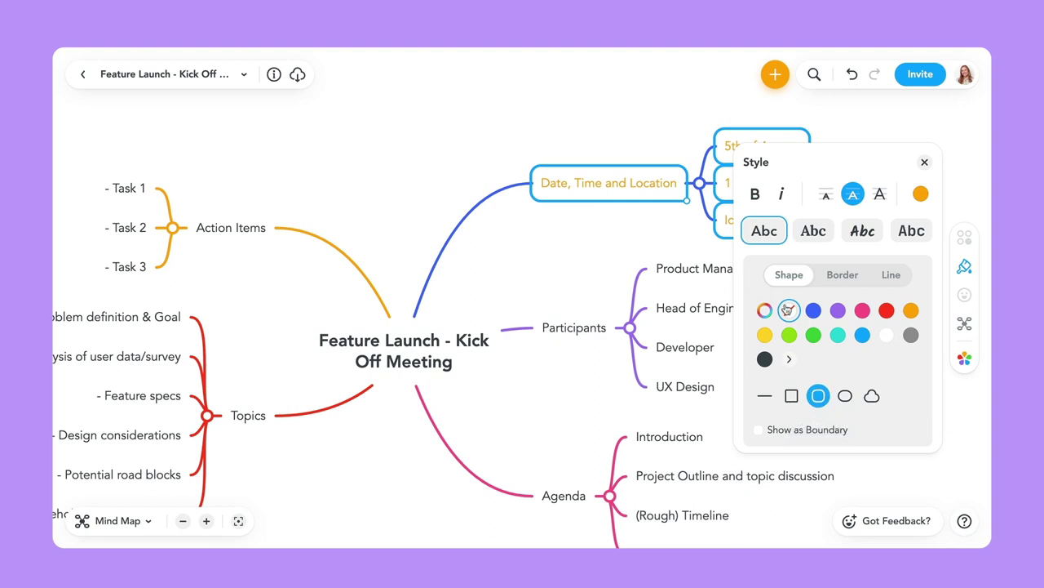
# - Try a boundary around the selected topics with grey and blue fills, remove both boundary and fill, and choose the rounded shape
pyautogui.click(759, 432)
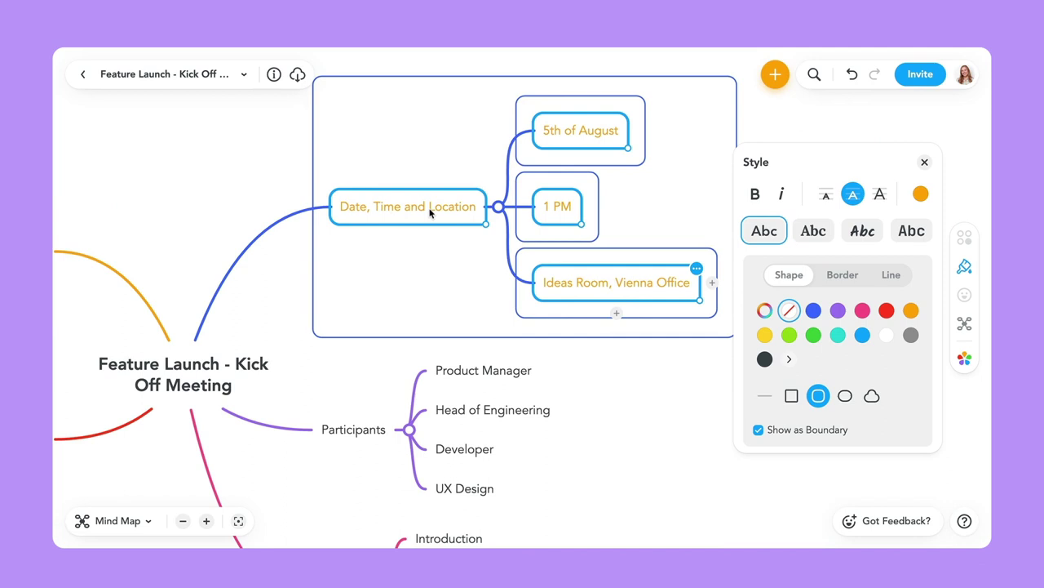
pyautogui.click(910, 335)
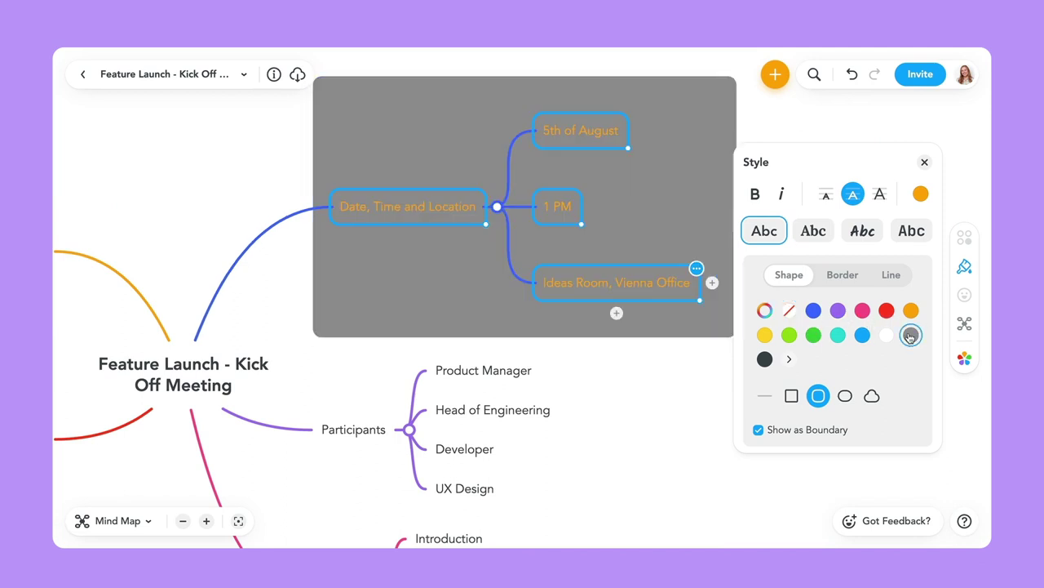
pyautogui.click(814, 311)
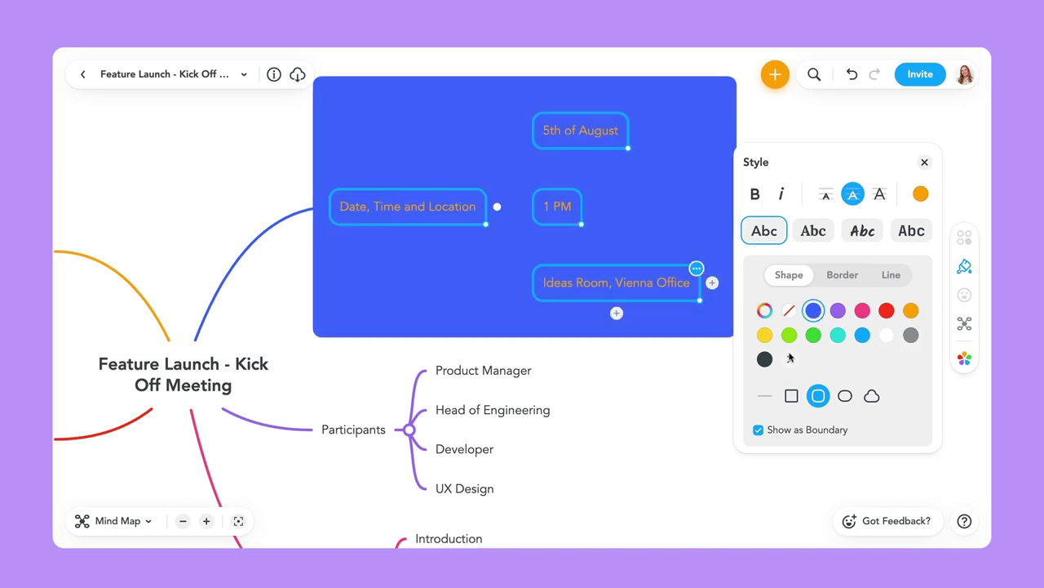
pyautogui.click(789, 311)
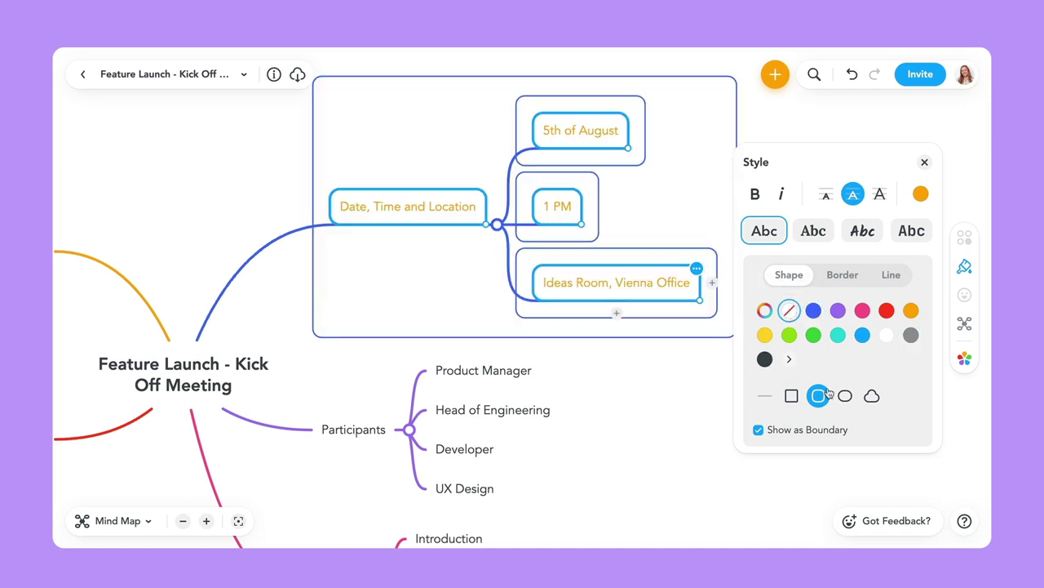
pyautogui.click(759, 430)
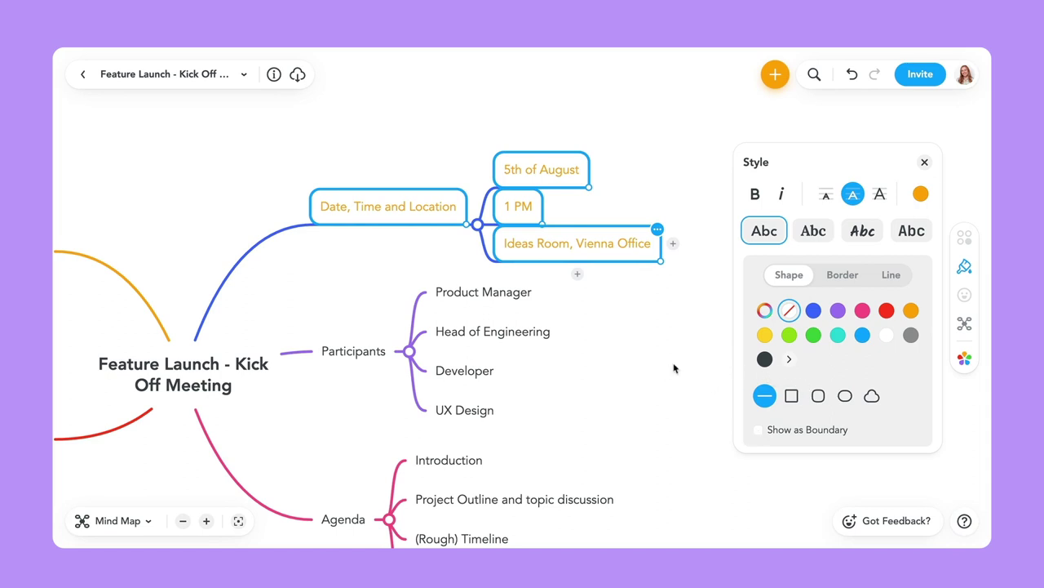
pyautogui.click(818, 395)
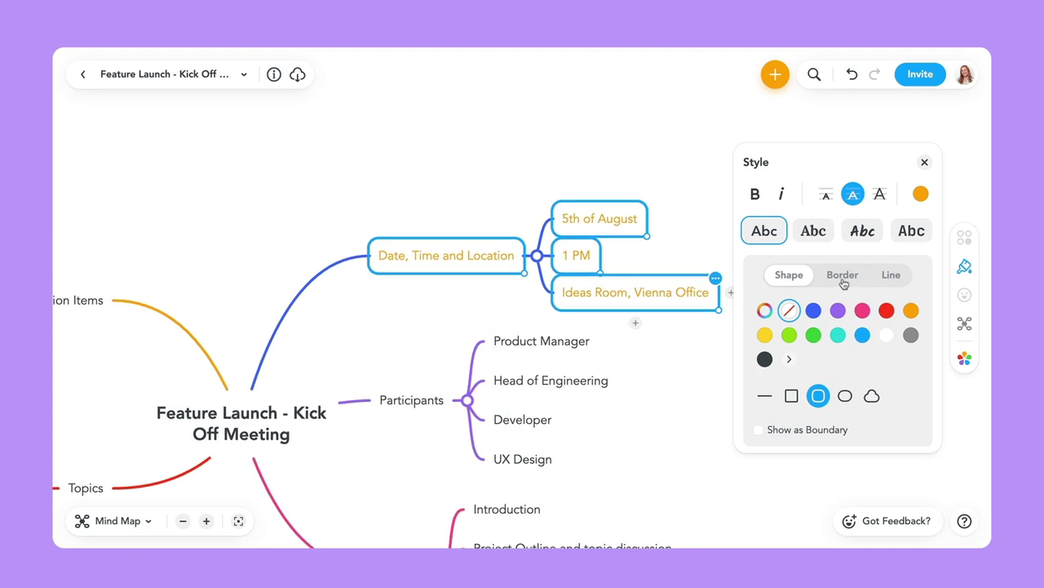
# - Try blue and orange borders on the "Date, Time and Location" topics, ending with no border
pyautogui.click(843, 277)
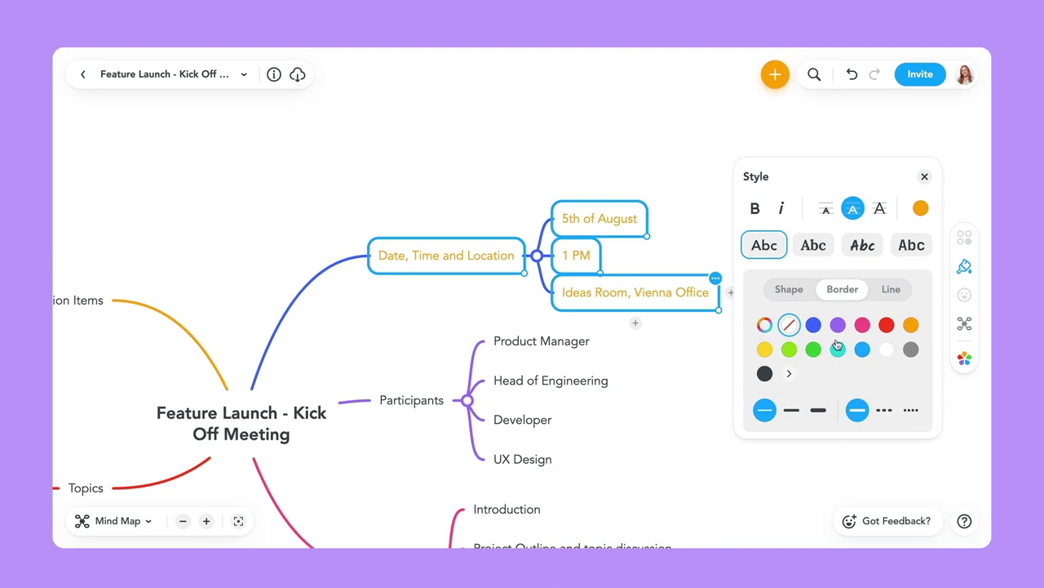
pyautogui.click(813, 328)
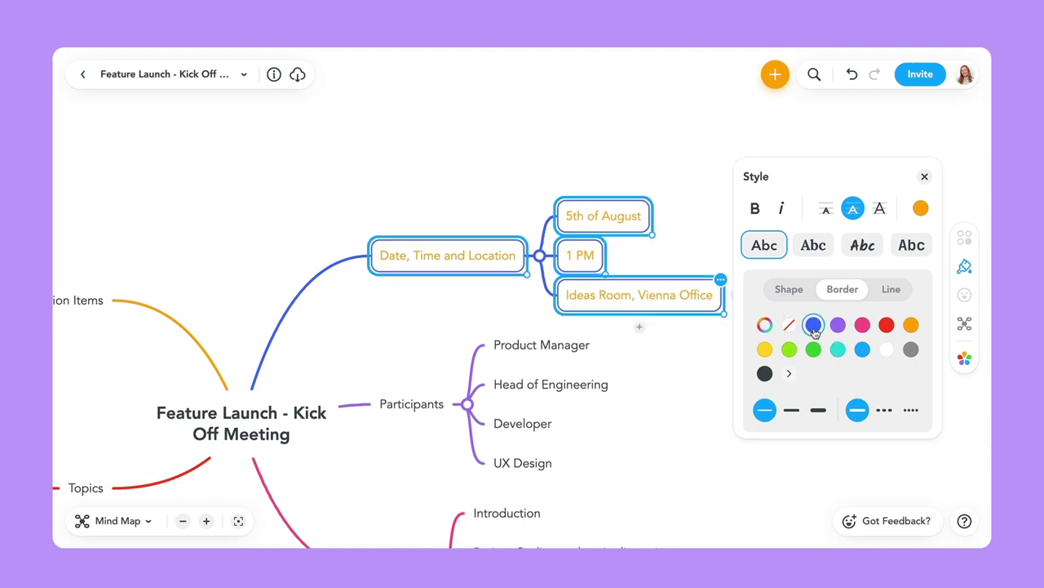
pyautogui.click(911, 329)
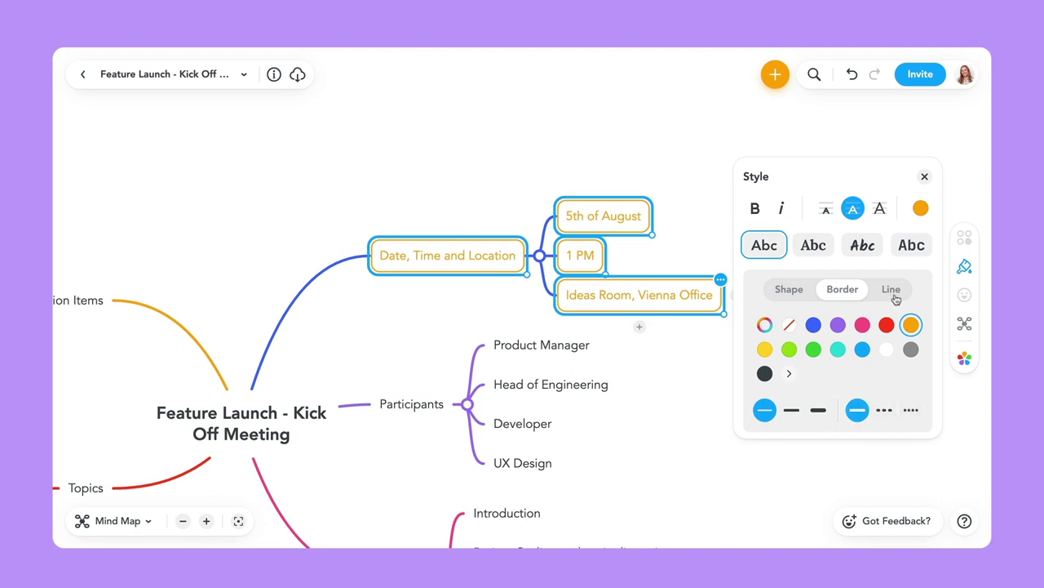
pyautogui.click(790, 325)
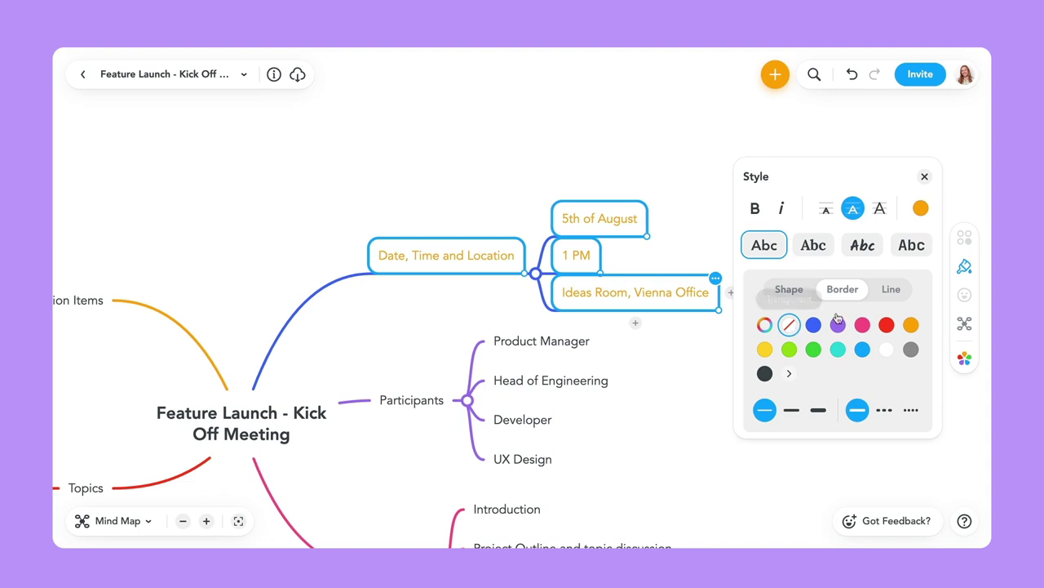
# - Color the connecting lines of the "Date, Time and Location" branch orange and try straight lines, ending on the curved style
pyautogui.click(889, 292)
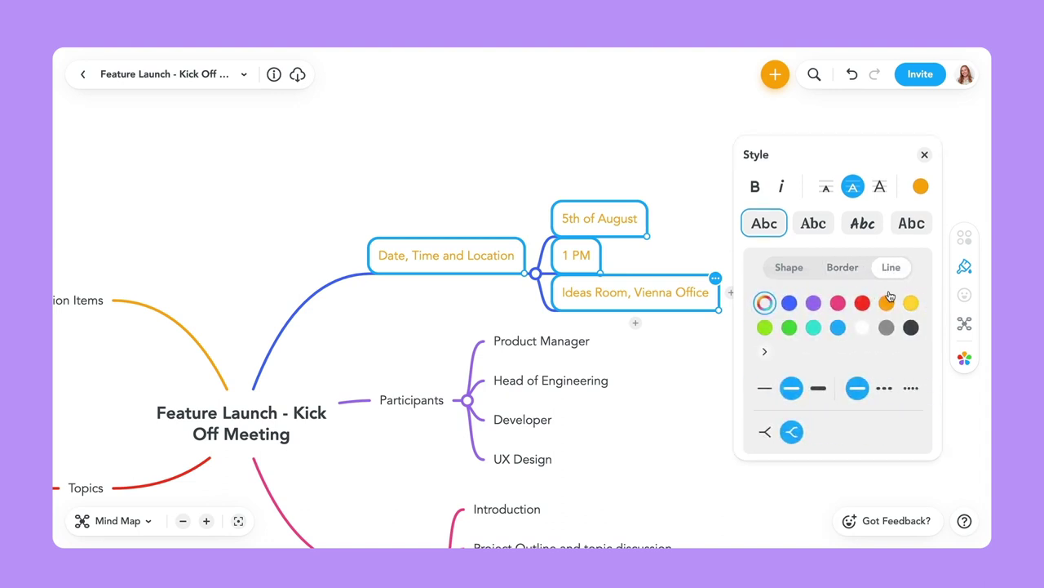
pyautogui.click(887, 303)
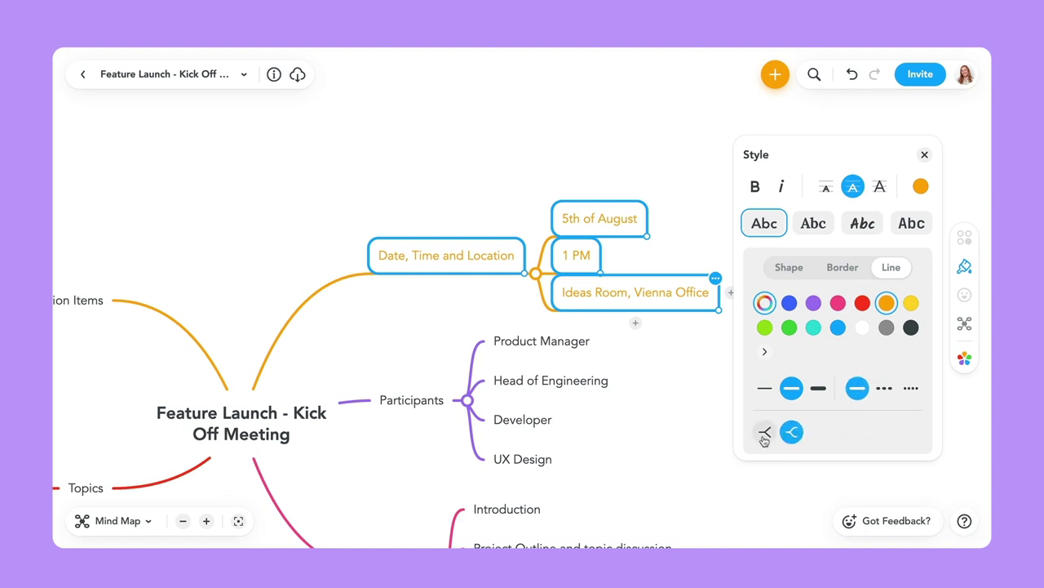
pyautogui.click(767, 433)
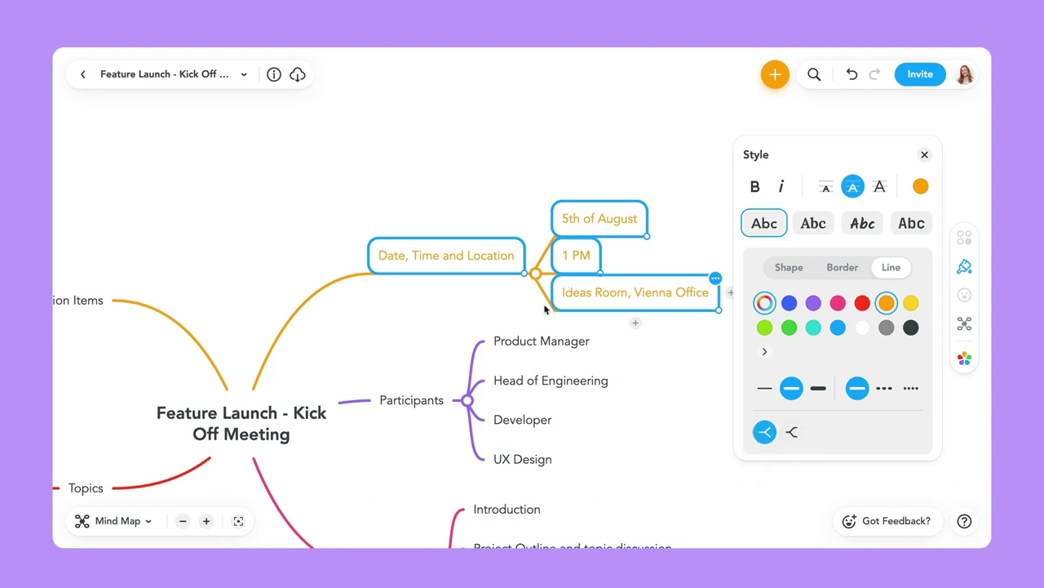
pyautogui.click(793, 432)
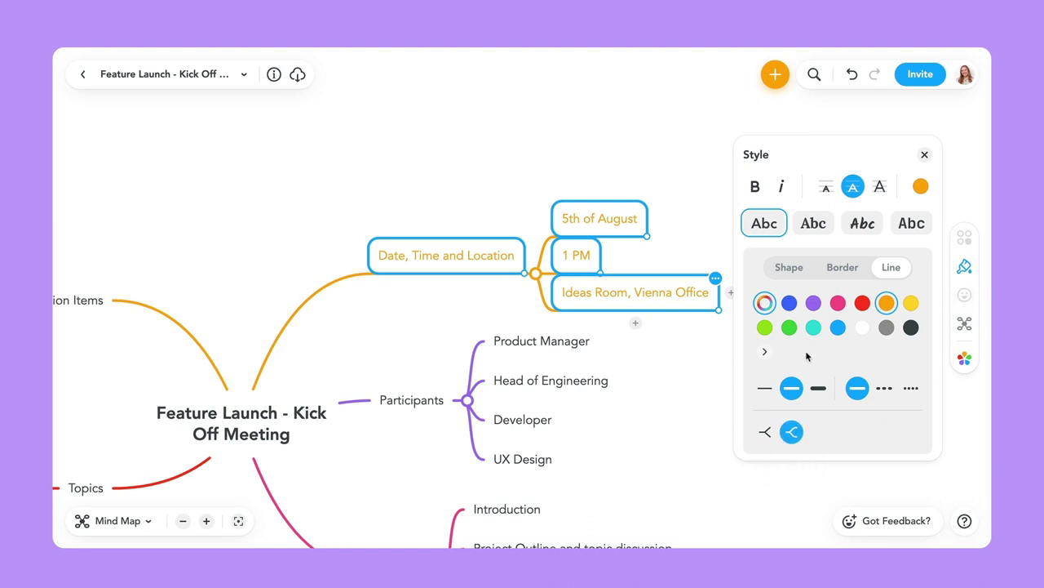
pyautogui.click(713, 355)
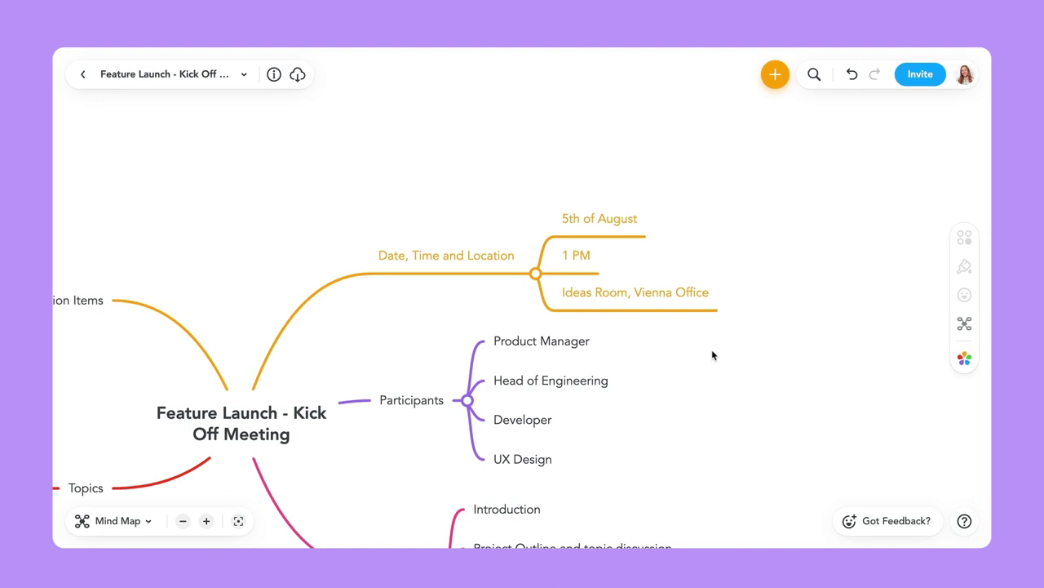
# - Browse the available map themes and apply the Pastel theme to the whole mind map
pyautogui.scroll(-2, 713, 355)
pyautogui.hscroll(-2, 712, 355)
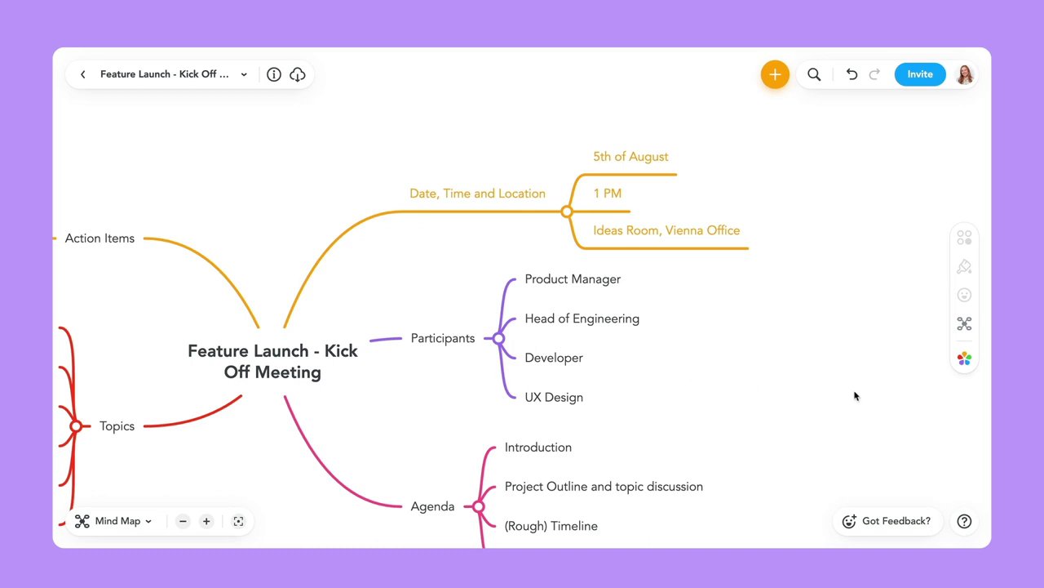
pyautogui.click(965, 361)
pyautogui.scroll(-3, 874, 322)
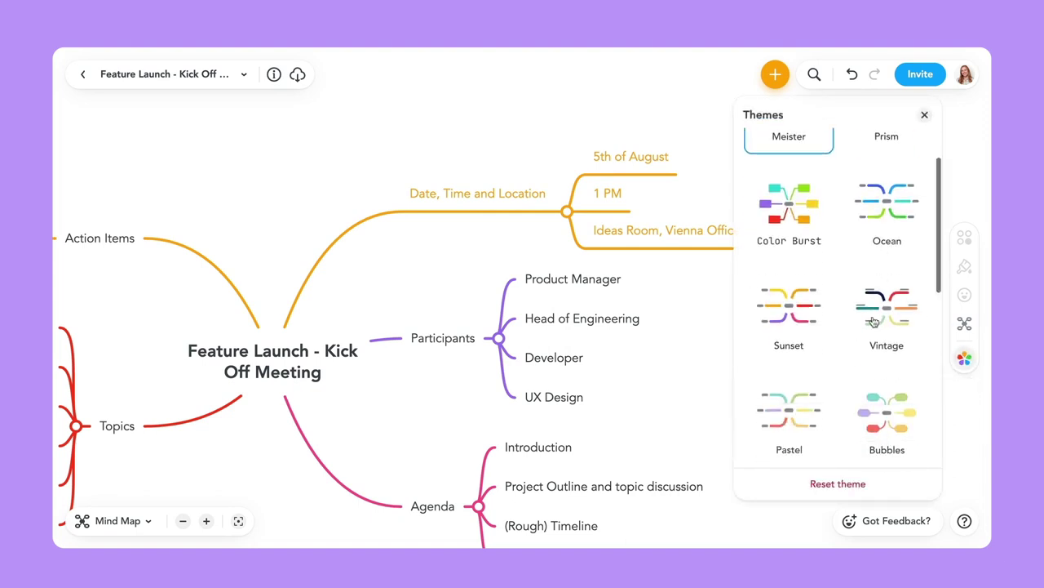
pyautogui.scroll(-2, 874, 322)
pyautogui.scroll(-3, 874, 322)
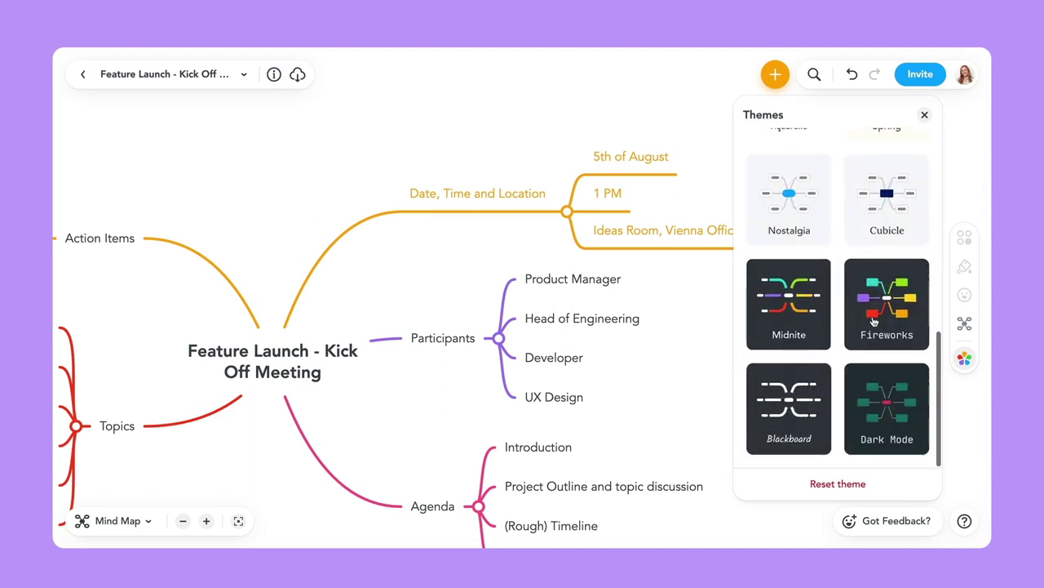
pyautogui.scroll(8, 874, 322)
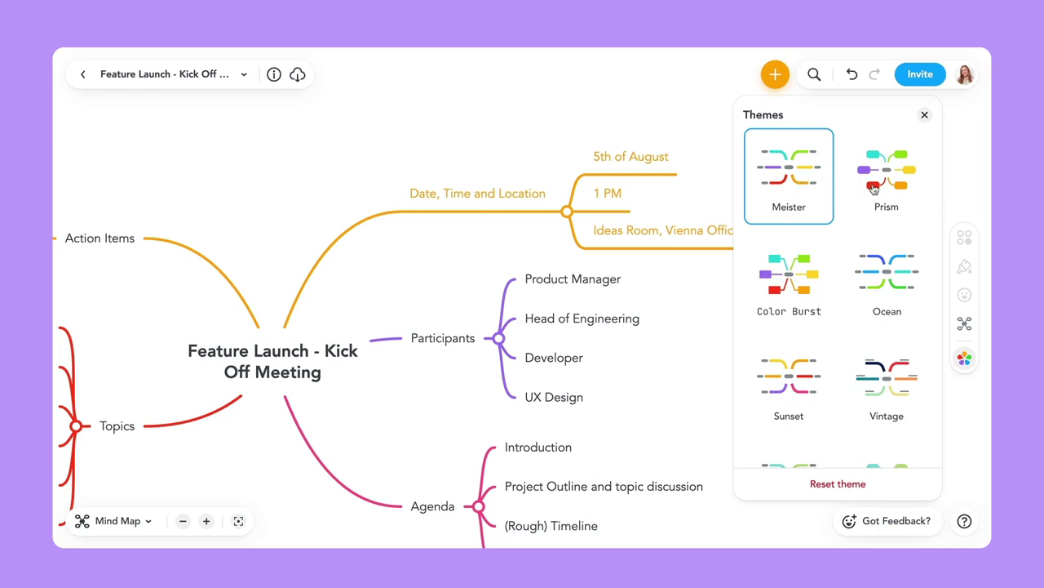
pyautogui.scroll(-1, 855, 333)
pyautogui.scroll(-1, 855, 333)
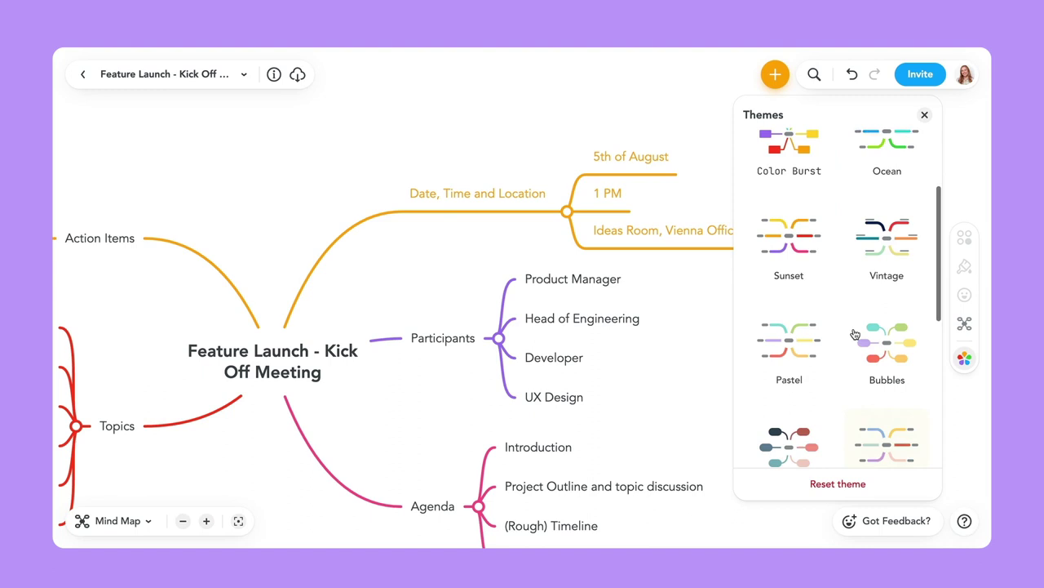
pyautogui.click(781, 350)
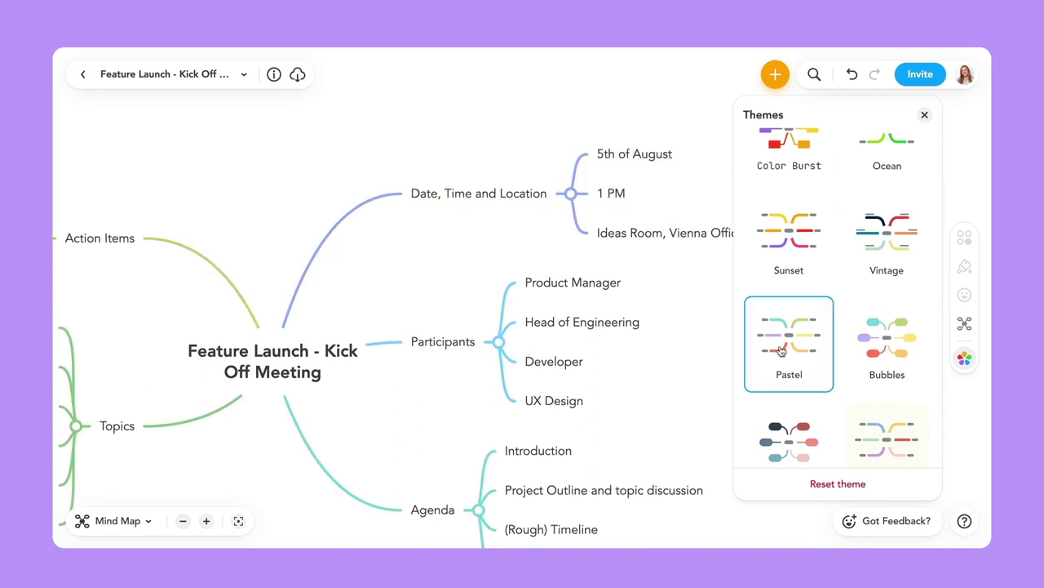
# - Try the Bubbles theme on the mind map, switch back to Pastel and close the theme gallery
pyautogui.click(900, 350)
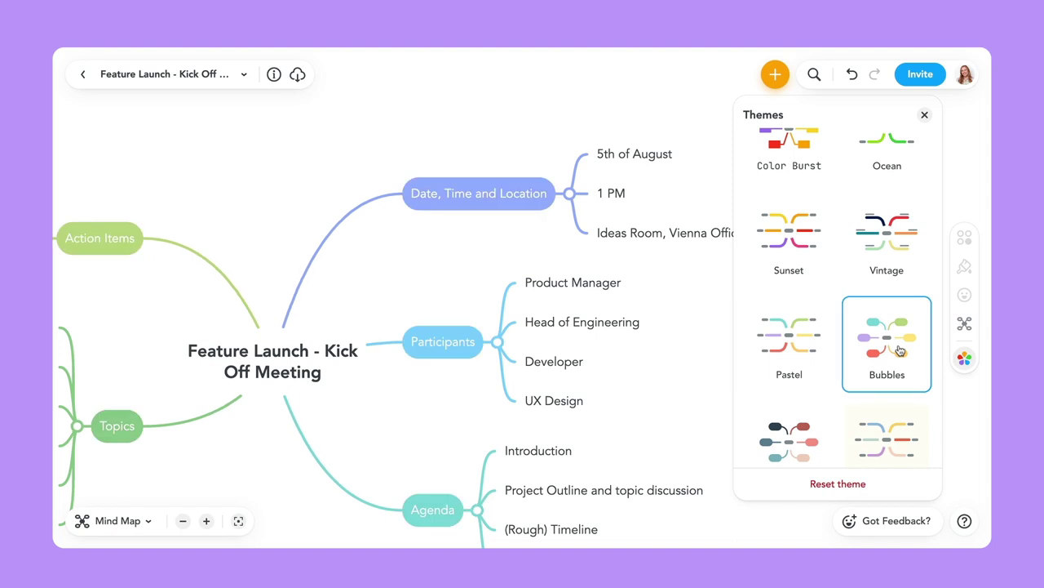
pyautogui.scroll(2, 900, 350)
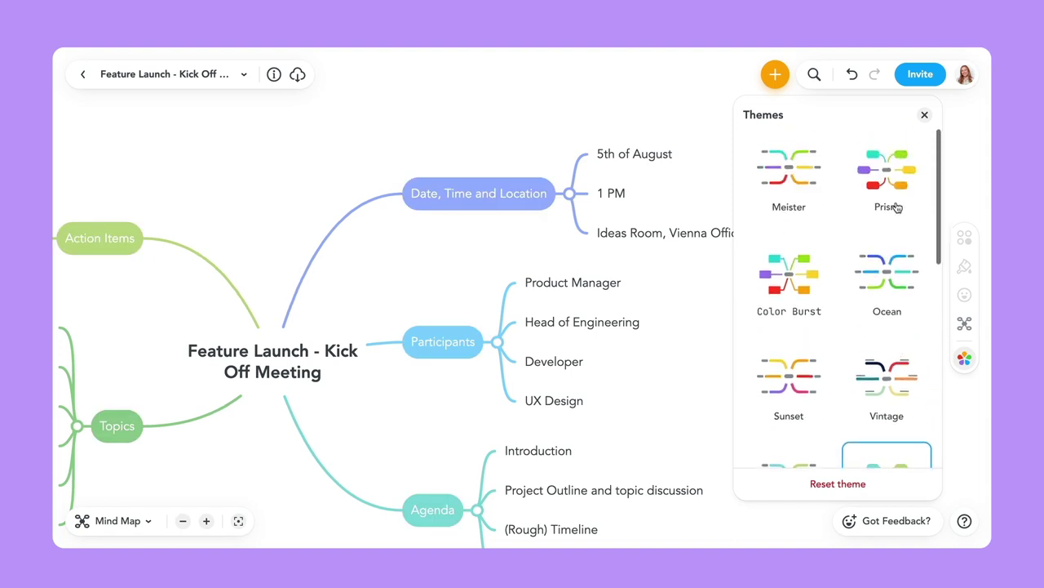
pyautogui.scroll(-1, 845, 355)
pyautogui.scroll(-1, 844, 355)
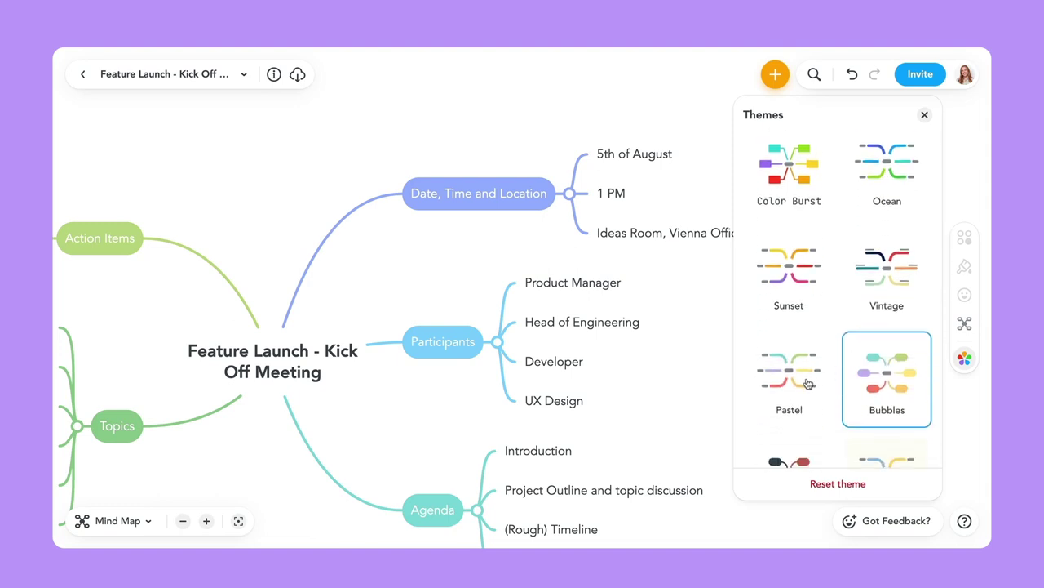
pyautogui.click(808, 383)
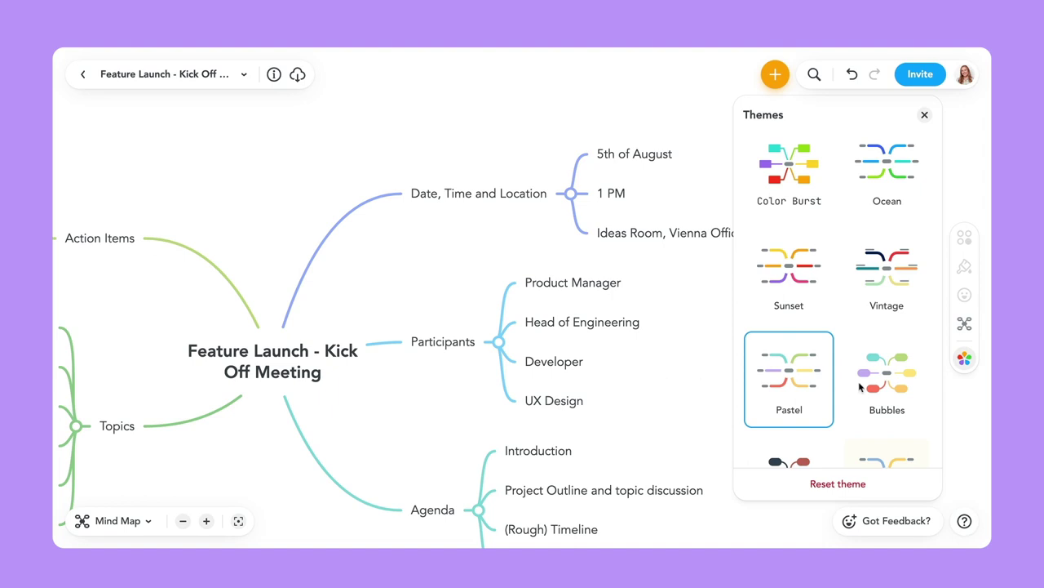
pyautogui.click(966, 361)
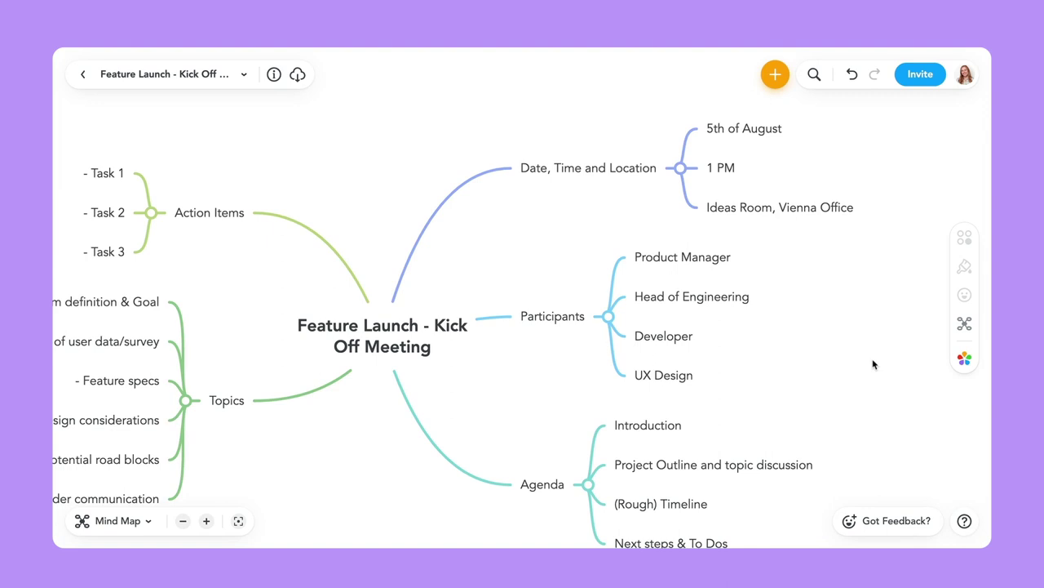
# - Open the icon library for the "Date, Time and Location" topic and browse the available emojis and the Business and Creativity icons
pyautogui.click(583, 169)
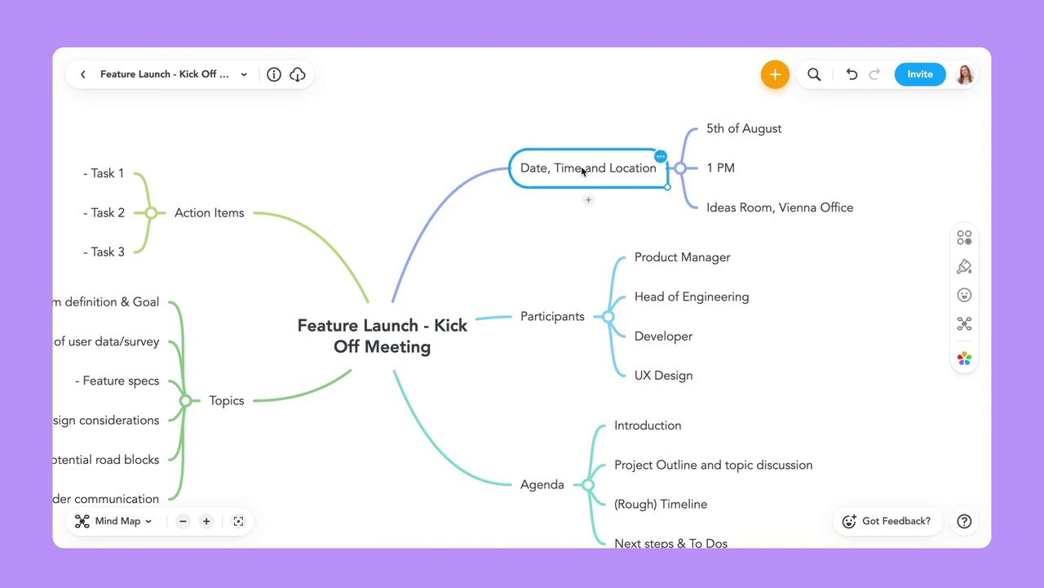
pyautogui.click(957, 304)
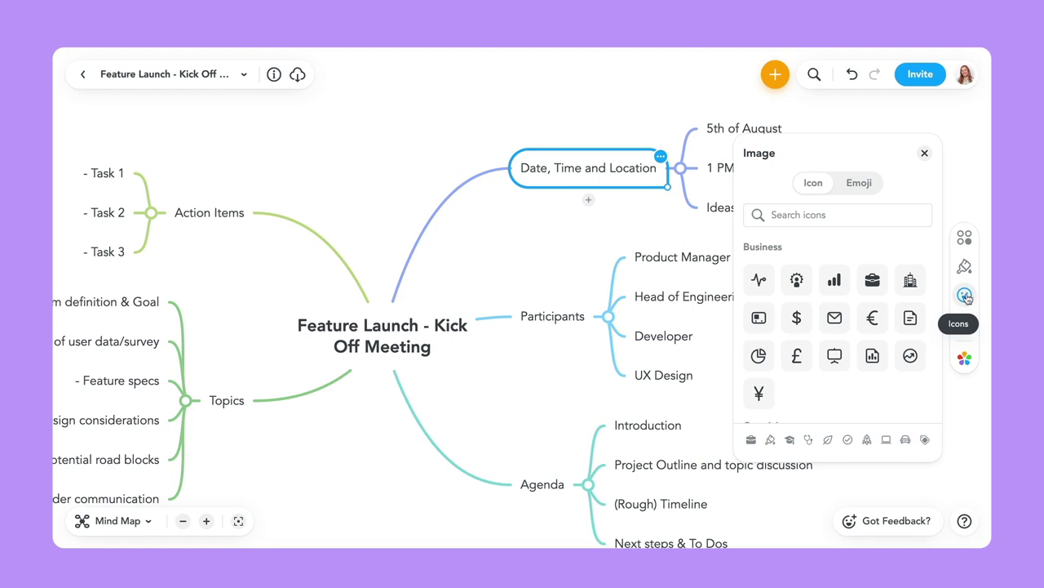
pyautogui.click(865, 192)
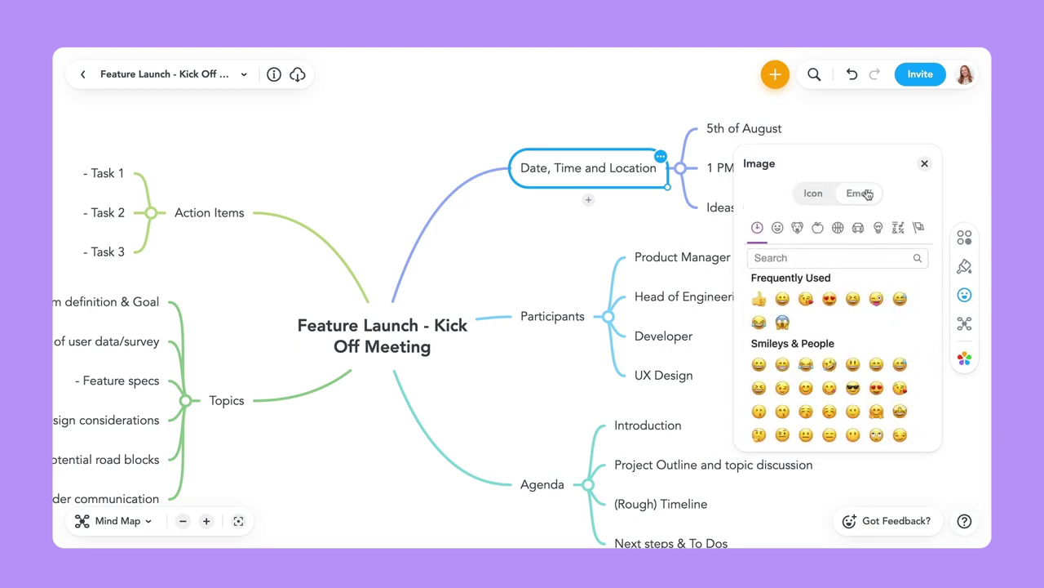
pyautogui.click(816, 196)
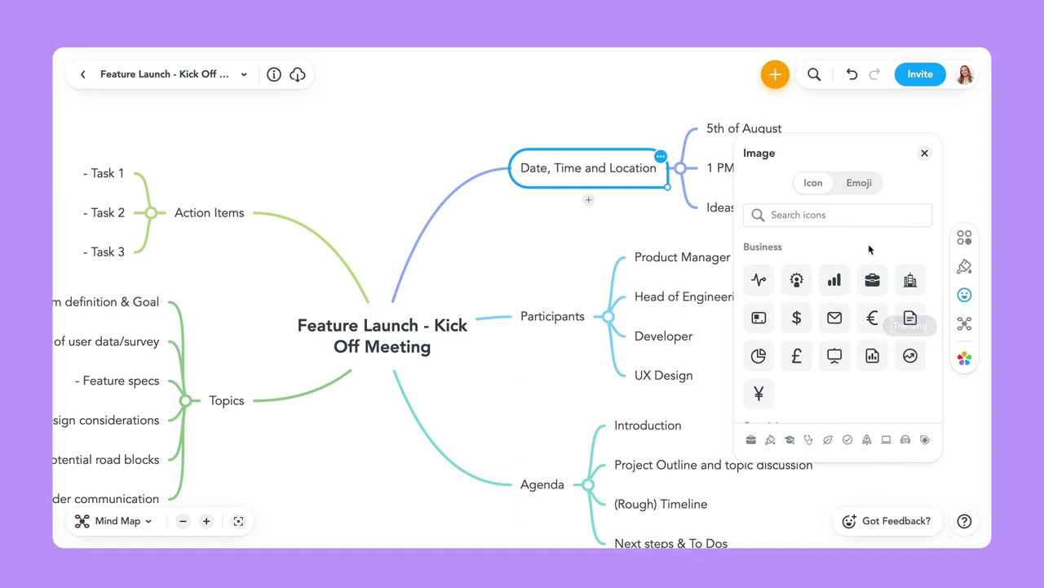
pyautogui.click(850, 217)
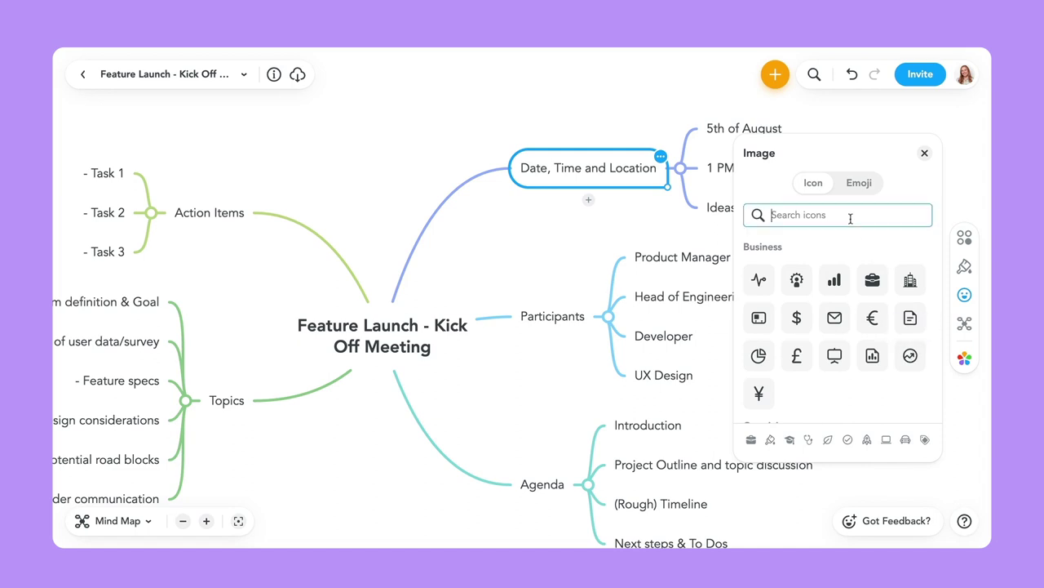
pyautogui.scroll(-2, 904, 336)
pyautogui.scroll(-3, 904, 335)
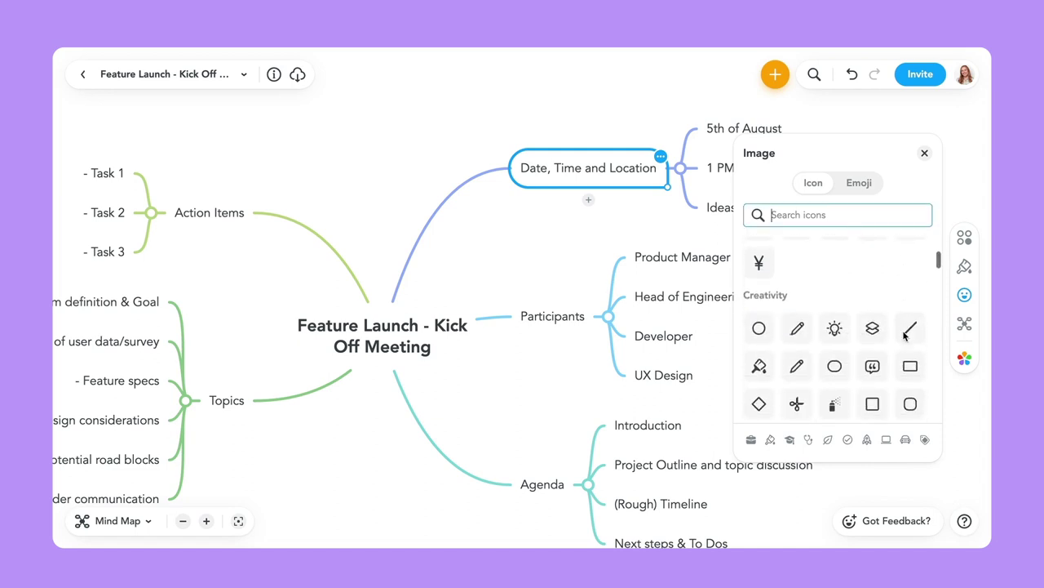
pyautogui.scroll(2, 905, 335)
pyautogui.scroll(5, 906, 339)
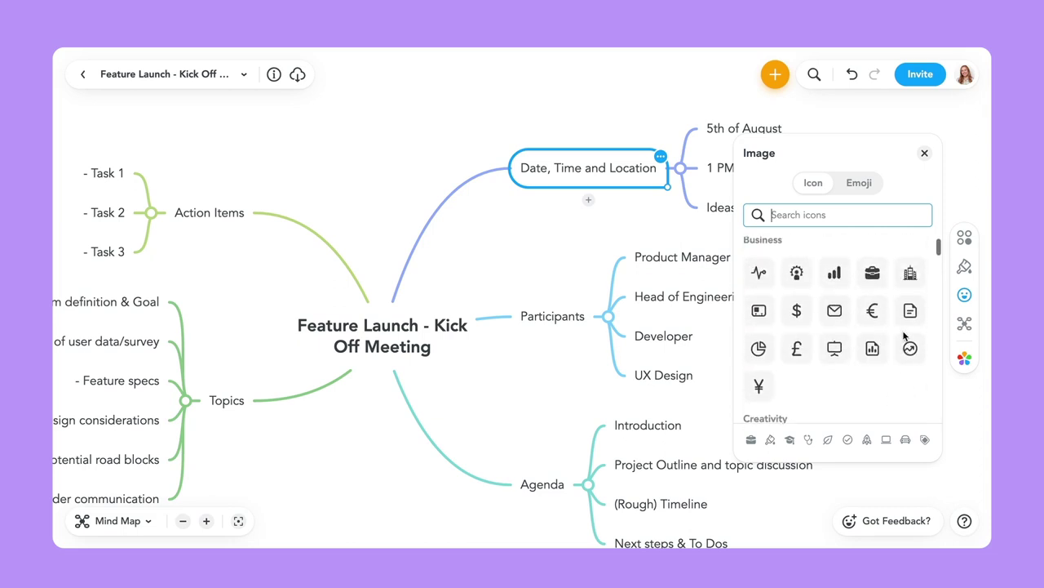
# - Search the icons for "clo" and add the clock icon to the "Date, Time and Location" topic with Smart positioning
pyautogui.click(811, 215)
pyautogui.write('clo')
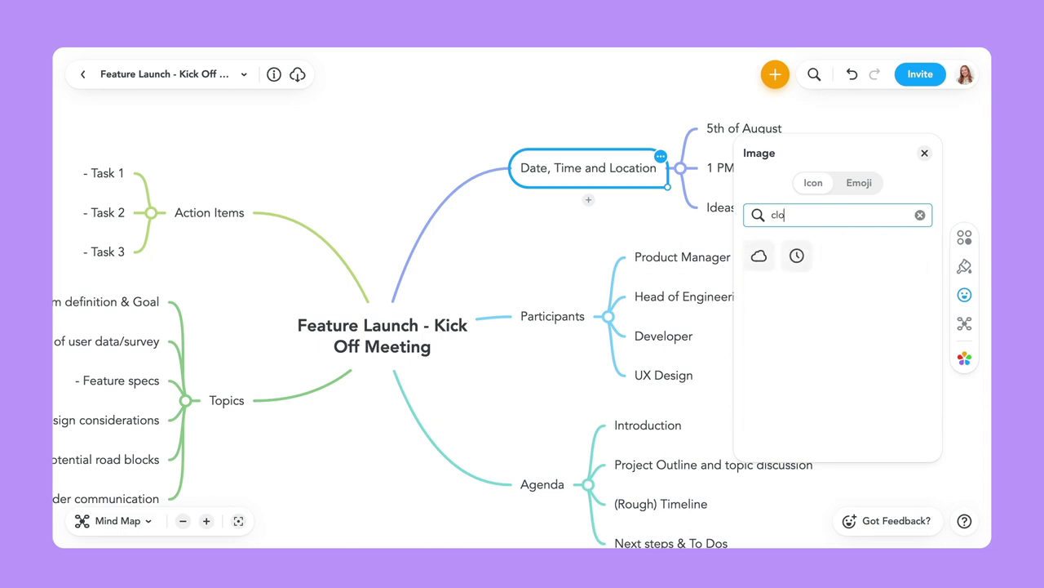
pyautogui.click(796, 255)
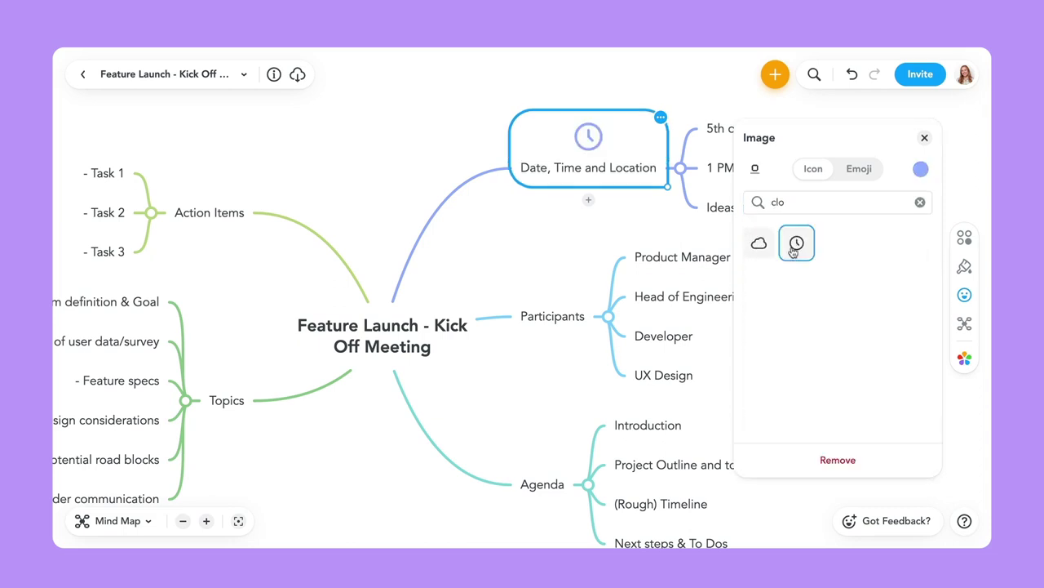
pyautogui.click(755, 168)
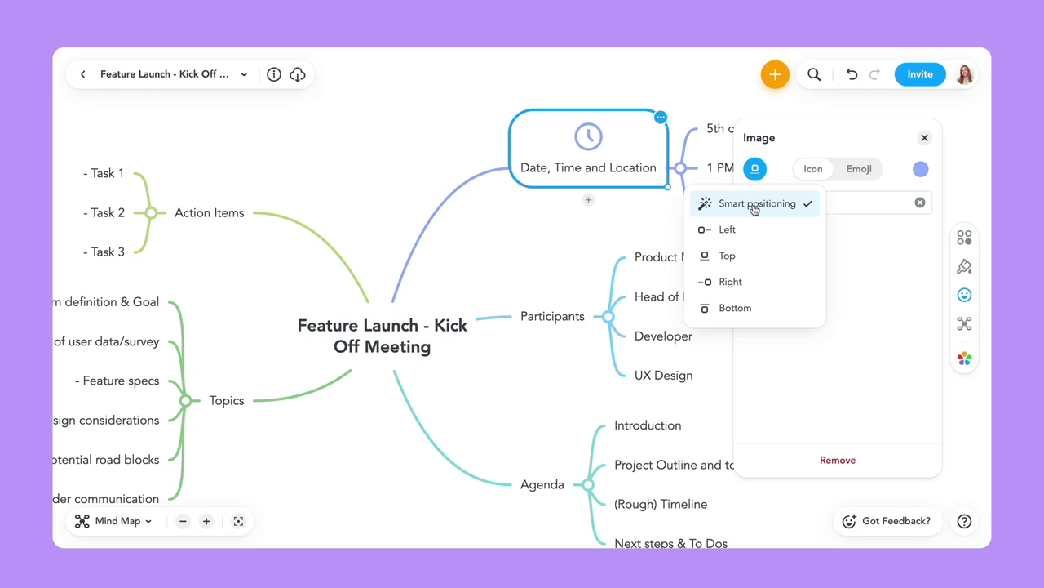
pyautogui.click(754, 210)
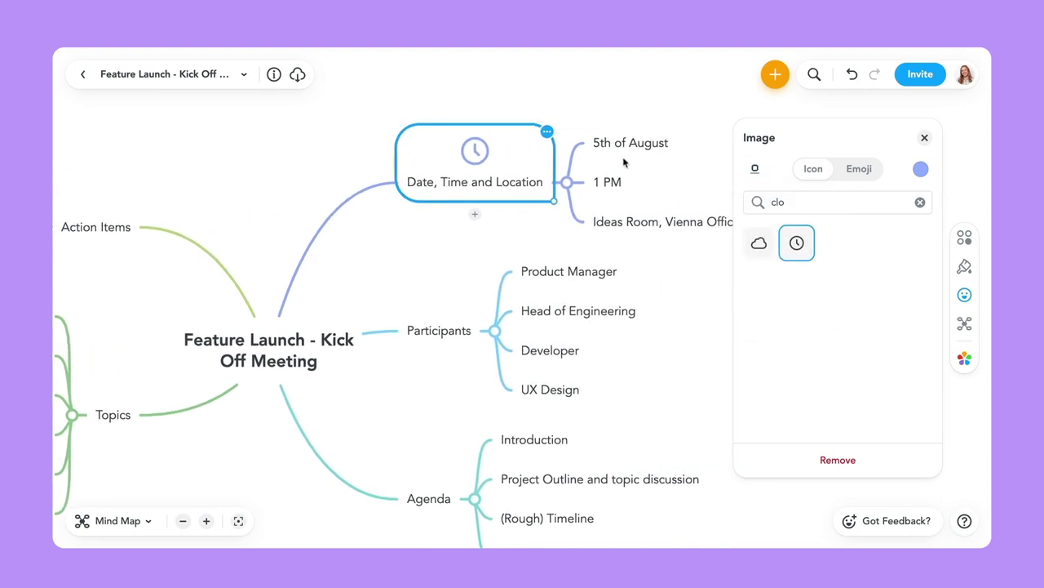
# - Try the clock icon on the "5th of August" topic, ending with the icon removed
pyautogui.click(620, 145)
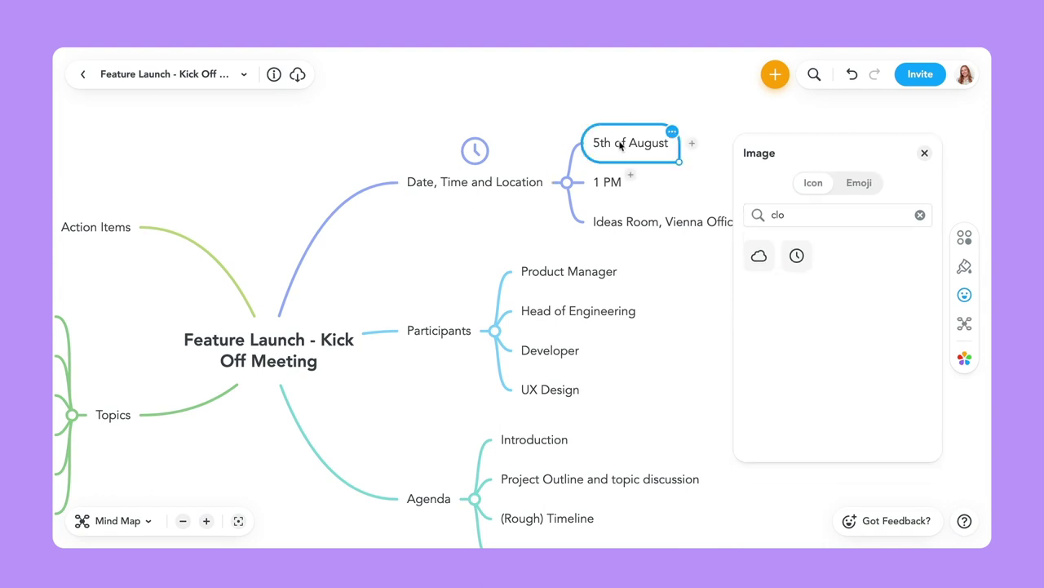
pyautogui.click(797, 255)
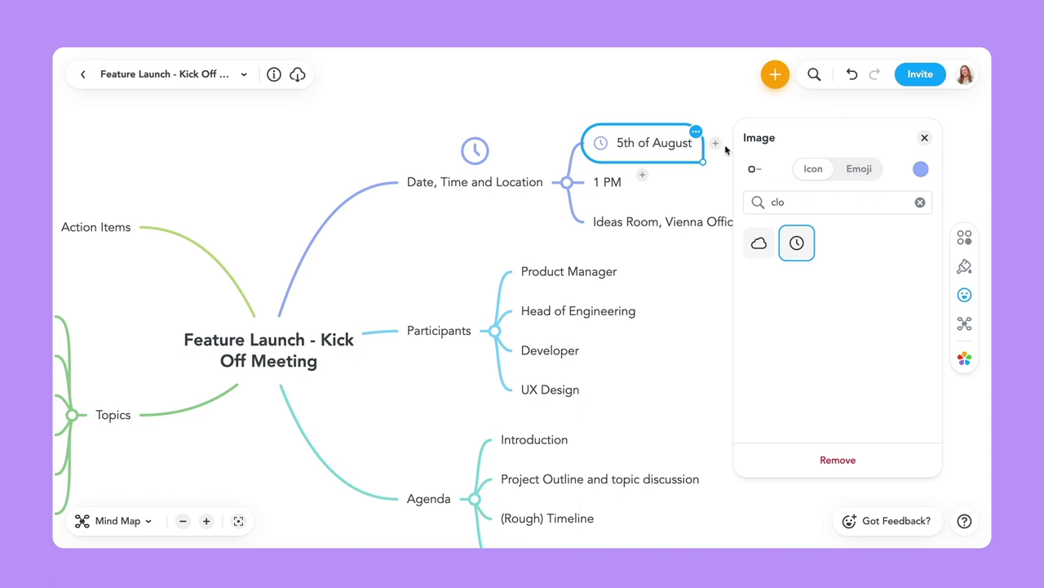
pyautogui.click(601, 144)
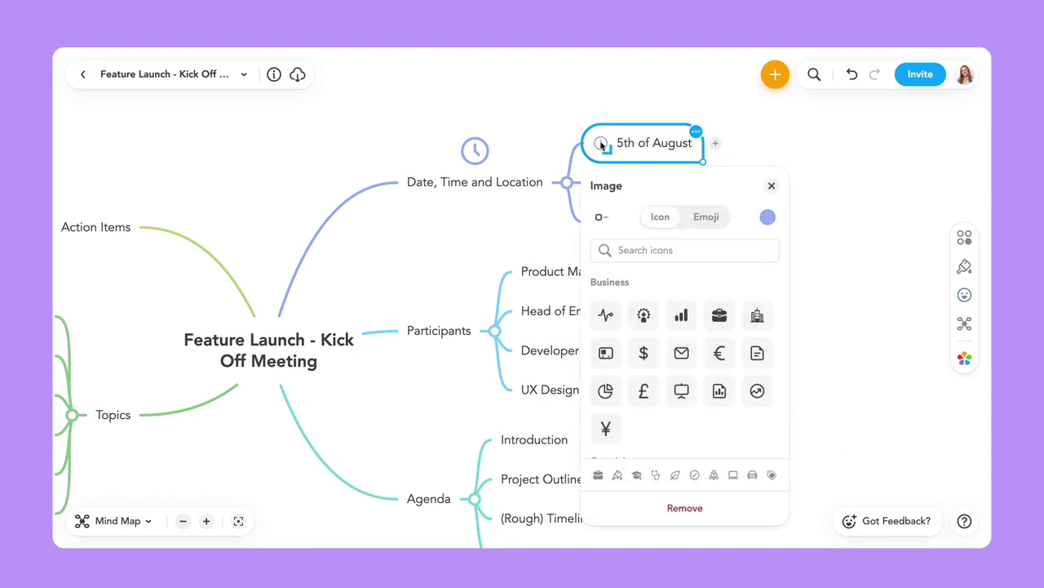
pyautogui.click(602, 144)
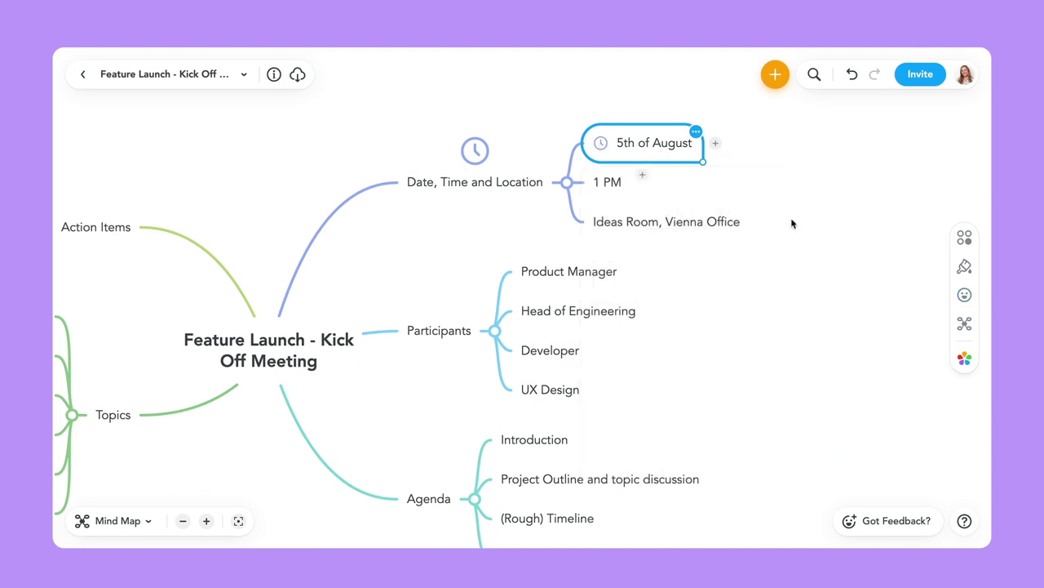
pyautogui.click(964, 294)
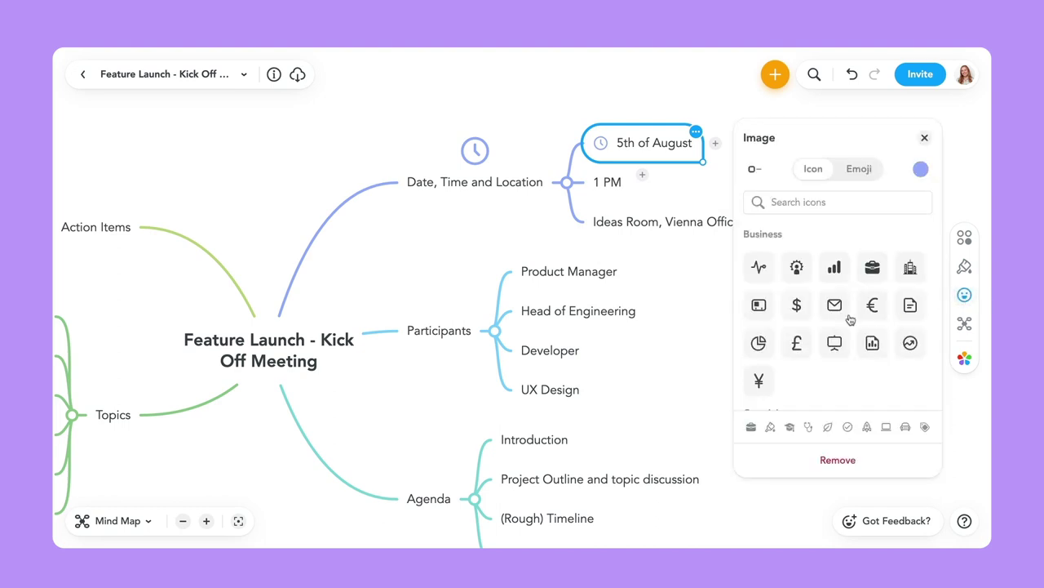
pyautogui.click(838, 461)
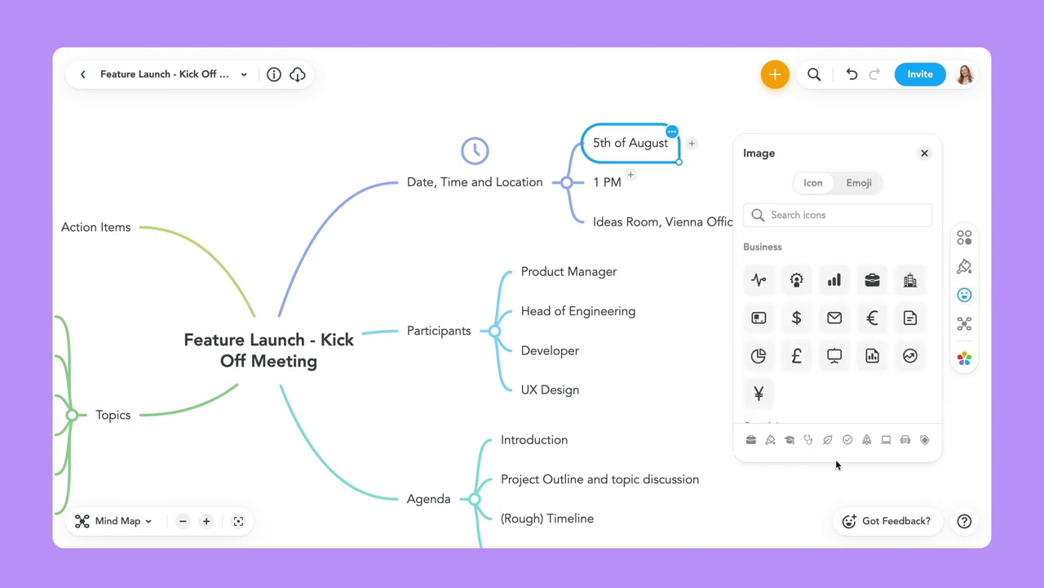
# - Place the clock icon to the left of the "Date, Time and Location" topic text
pyautogui.click(495, 181)
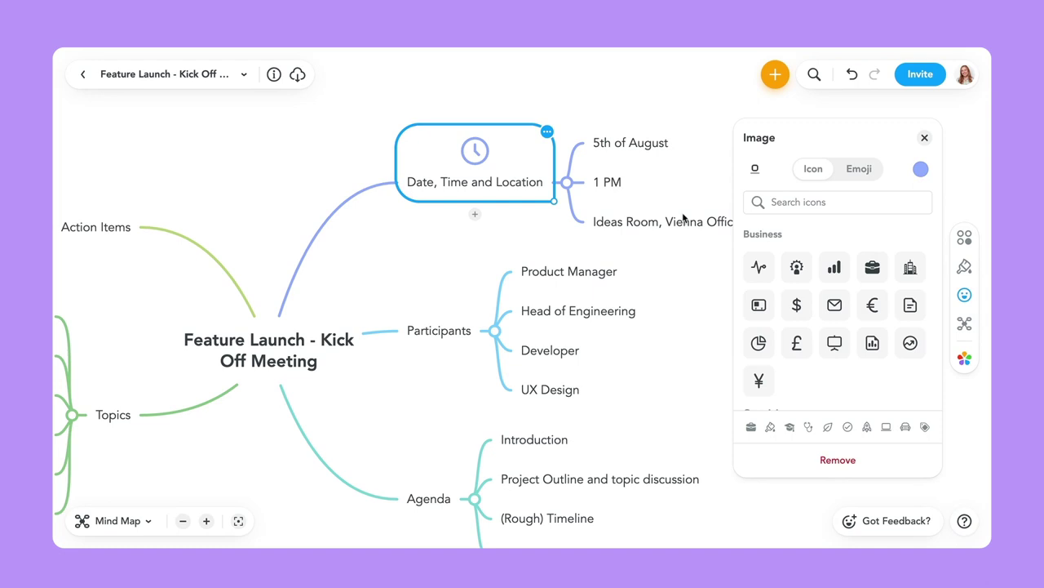
pyautogui.click(756, 167)
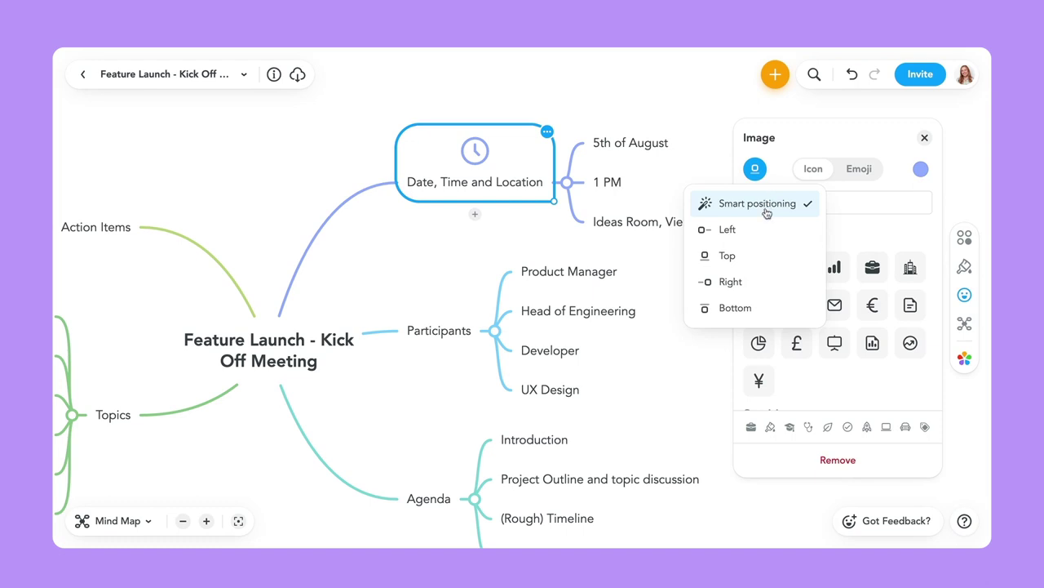
pyautogui.click(758, 237)
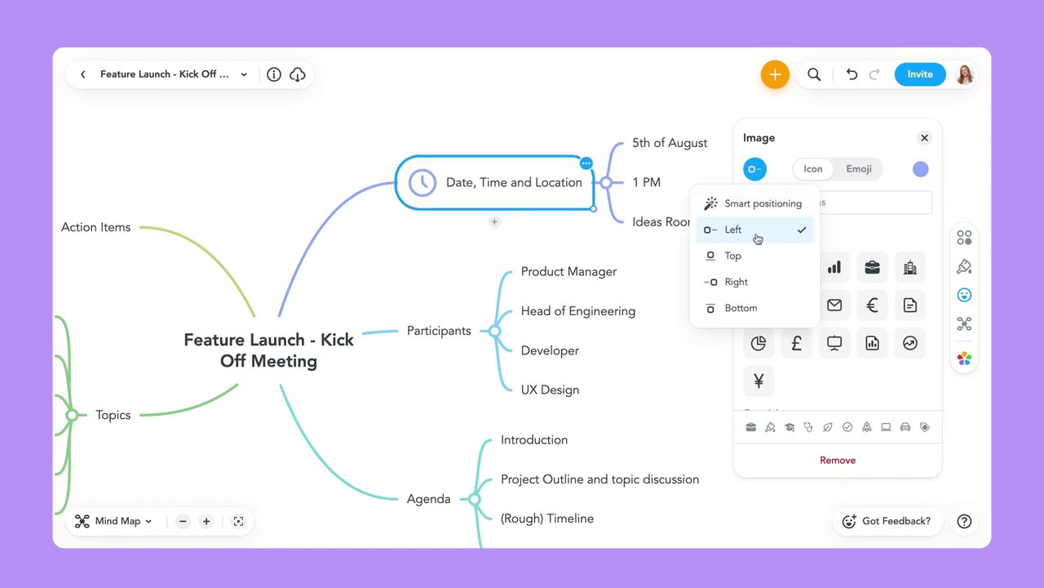
# - Add the person-in-gear Business icon to the "Participants" topic and position it left of the text
pyautogui.click(443, 334)
pyautogui.click(443, 333)
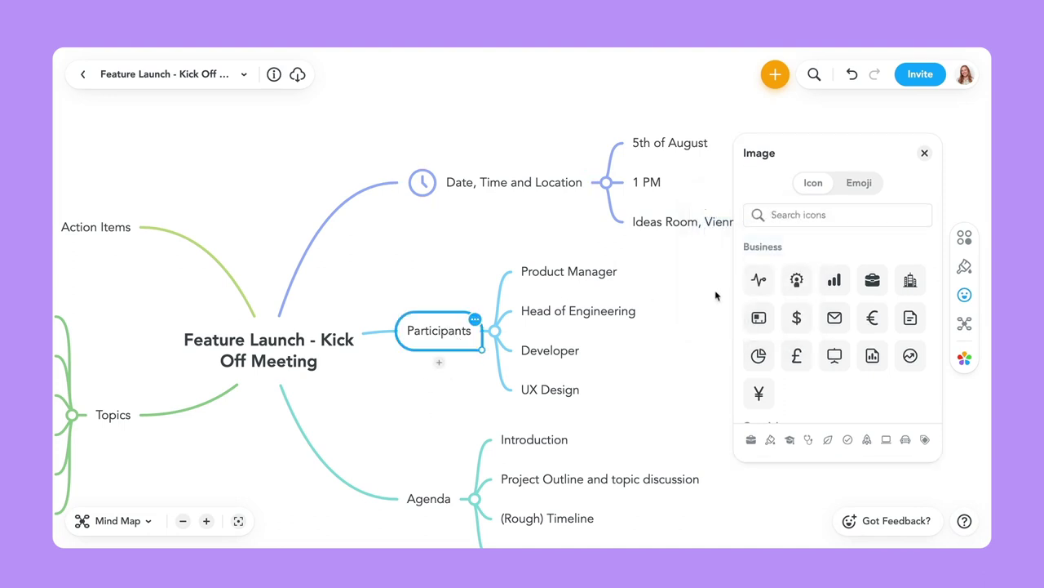
pyautogui.click(798, 281)
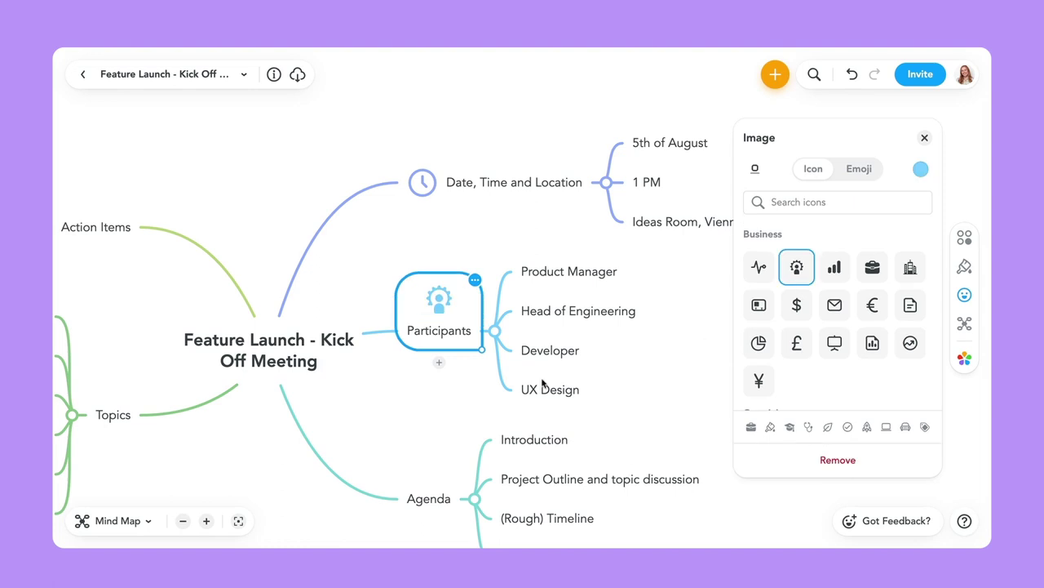
pyautogui.click(758, 168)
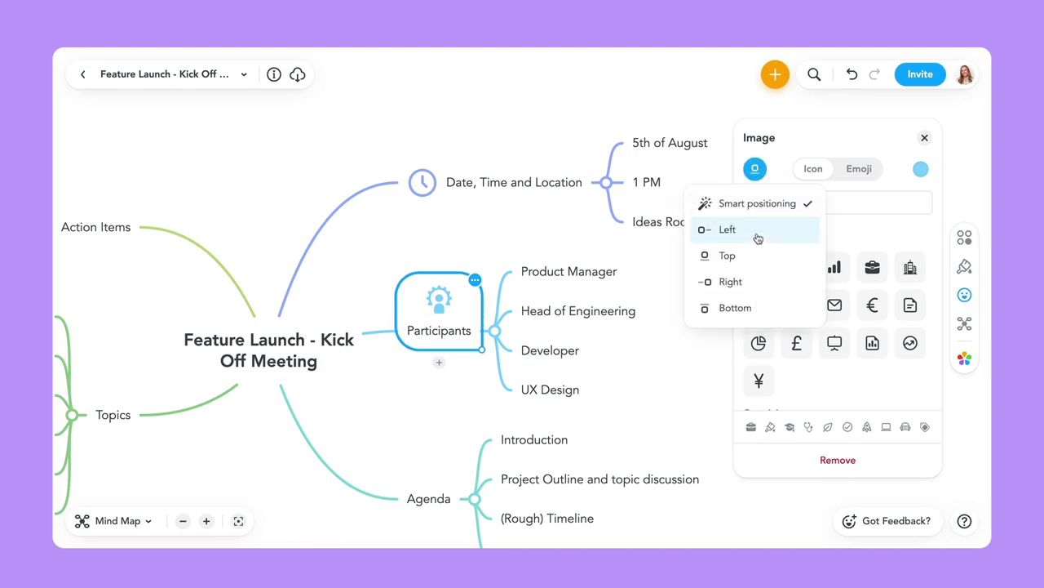
pyautogui.click(738, 235)
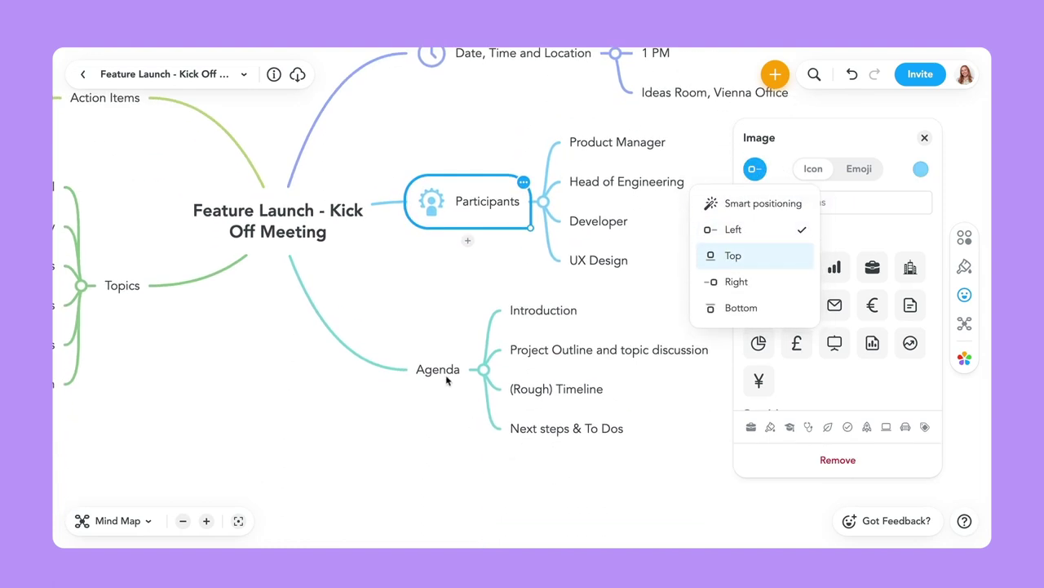
# - Add the document Business icon to the "Agenda" topic and position it left of the text
pyautogui.click(447, 378)
pyautogui.click(430, 371)
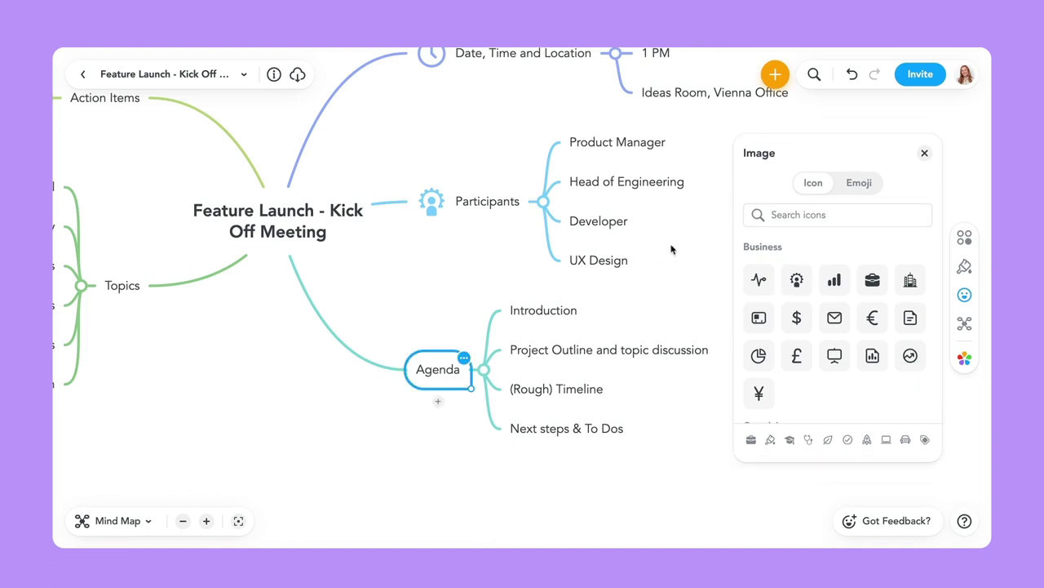
pyautogui.click(911, 317)
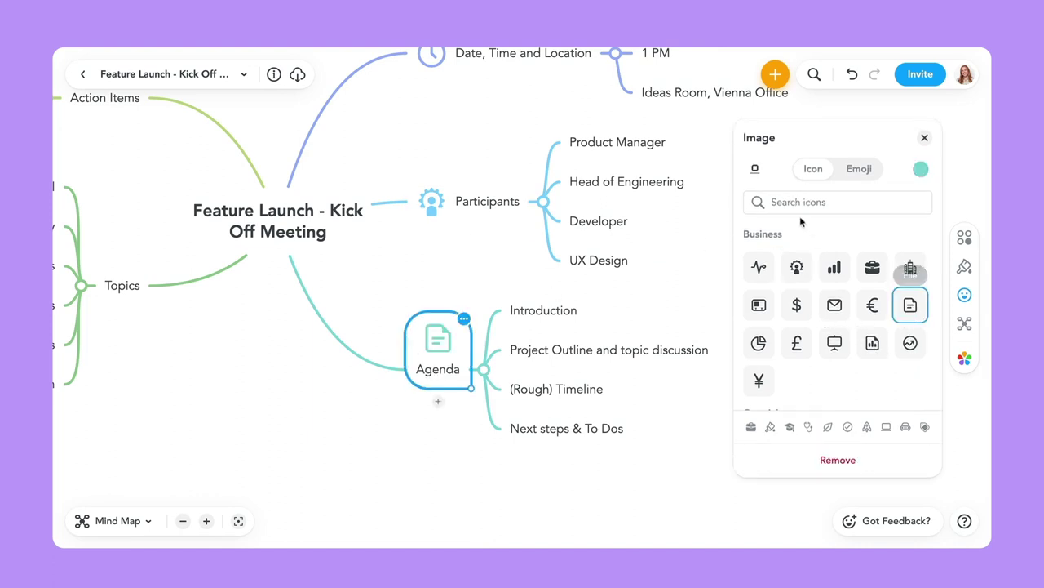
pyautogui.click(755, 168)
pyautogui.click(723, 231)
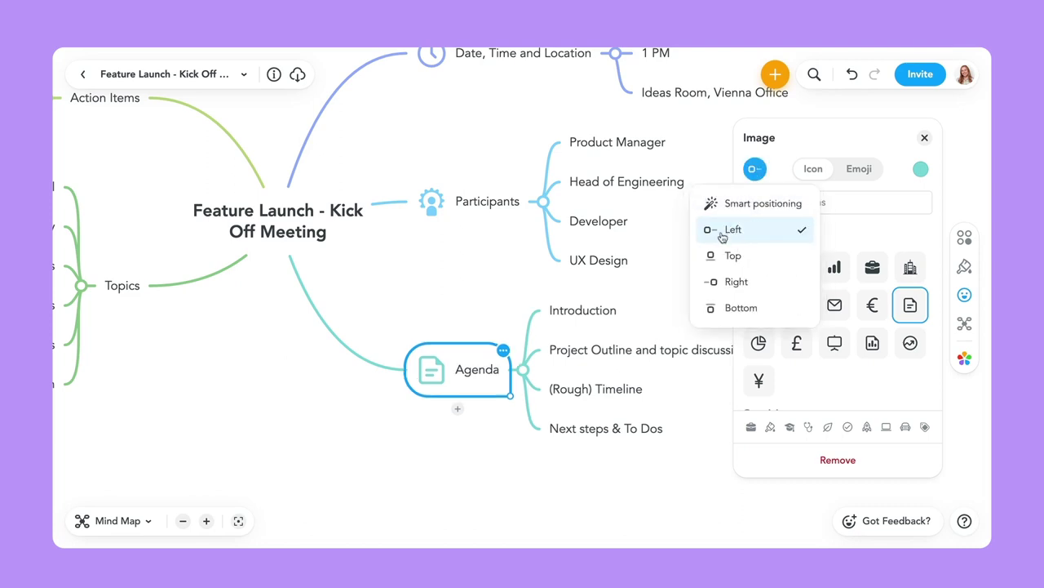
# - Search the icons for "discu", add the speech bubbles icon to the "Topics" topic and position it left of the text
pyautogui.hscroll(-5, 477, 328)
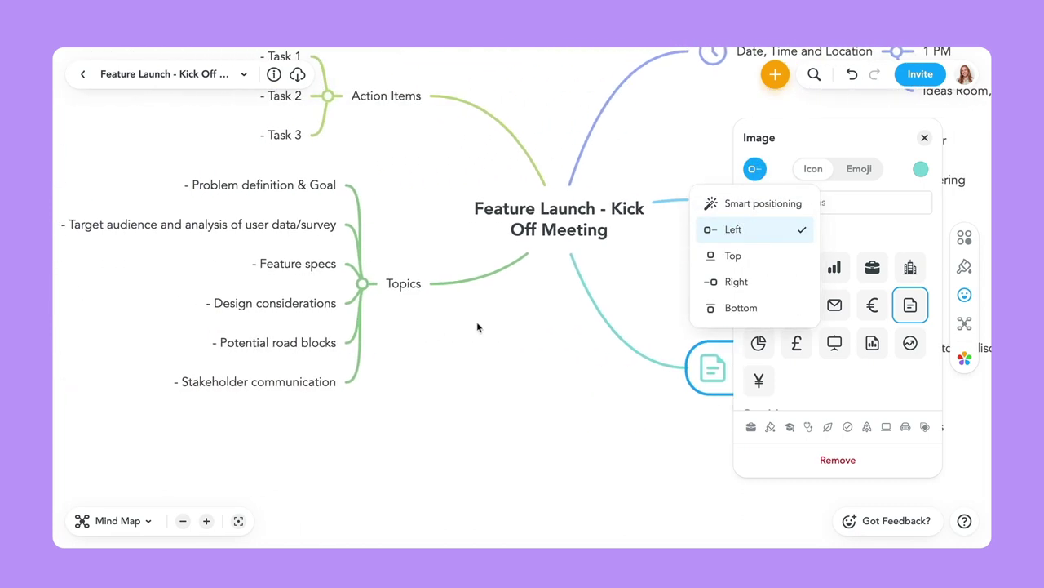
pyautogui.press('Escape')
pyautogui.click(399, 283)
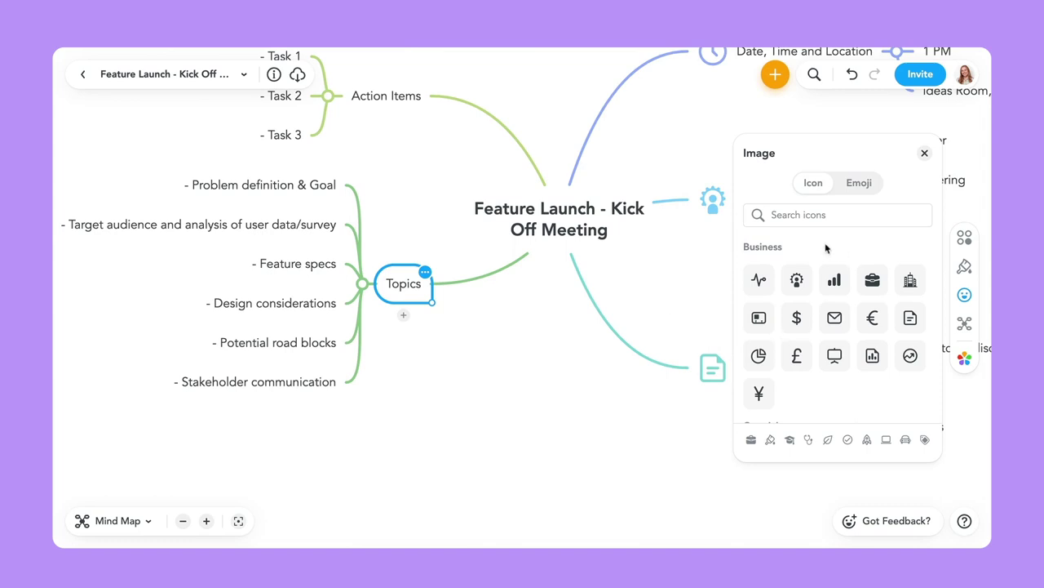
pyautogui.click(808, 214)
pyautogui.write('discu')
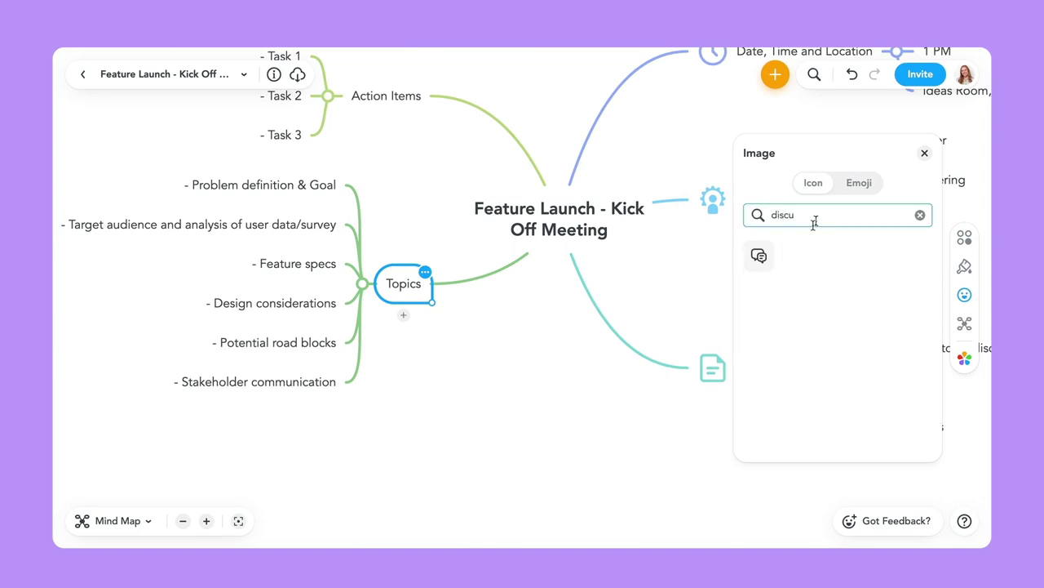
pyautogui.click(759, 255)
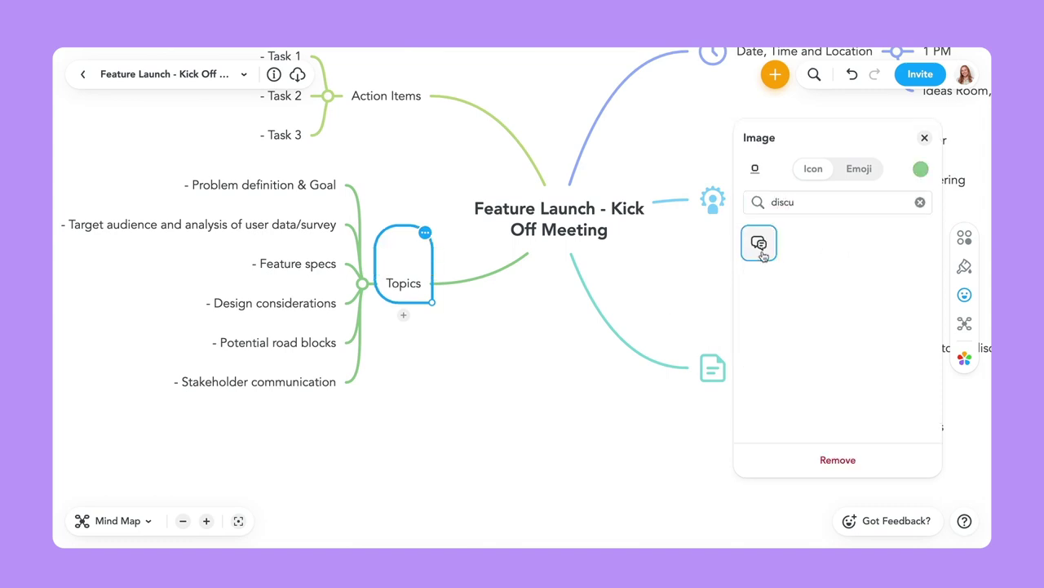
pyautogui.click(756, 172)
pyautogui.click(731, 230)
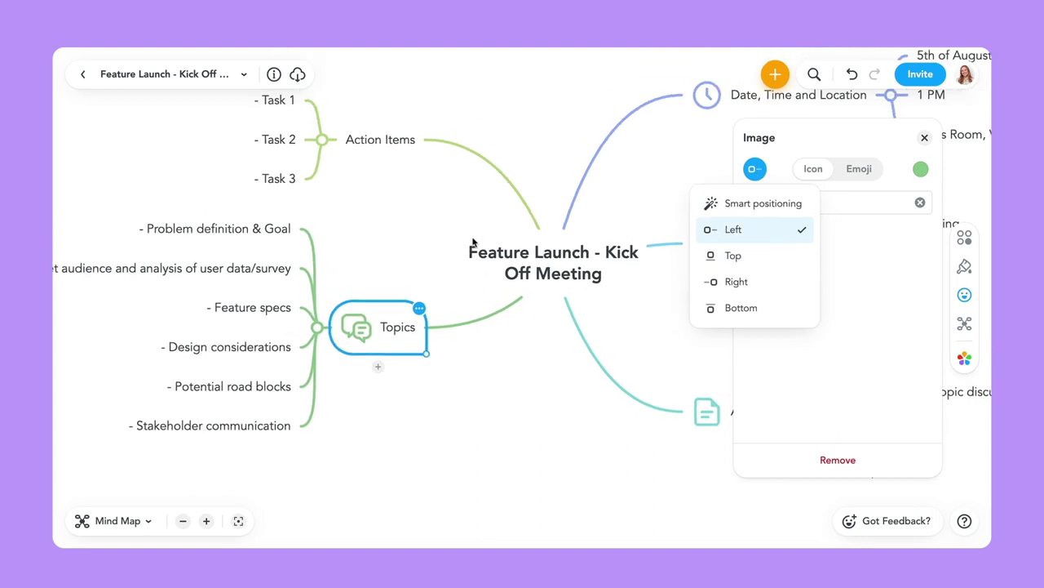
# - Search the icons for "check", add the checklist icon to the "Action Items" topic and position it left of the text
pyautogui.click(387, 210)
pyautogui.click(387, 209)
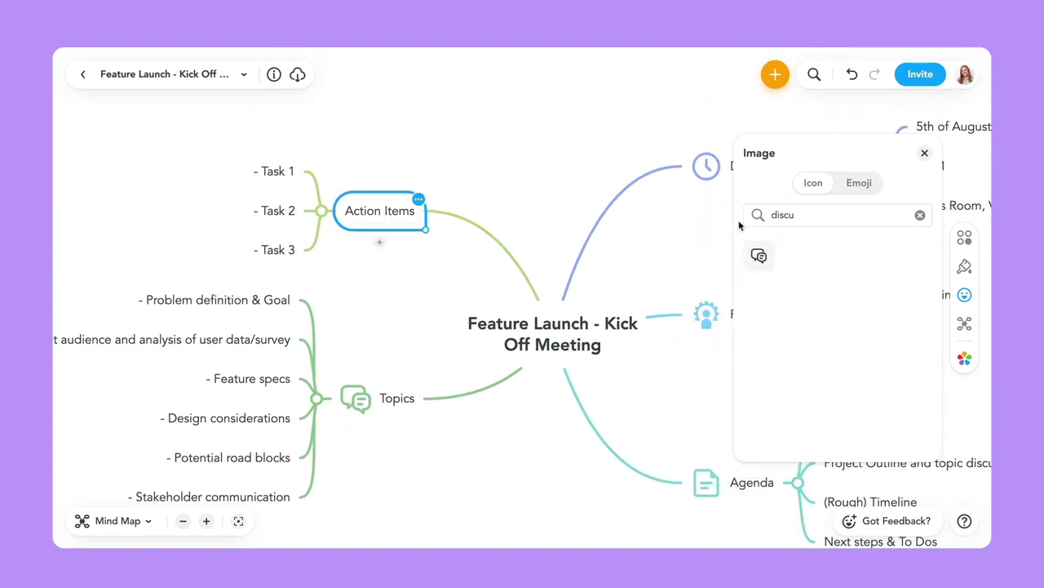
pyautogui.click(783, 214)
pyautogui.press('BackSpace')
pyautogui.press('BackSpace')
pyautogui.press('BackSpace')
pyautogui.press('BackSpace')
pyautogui.press('BackSpace')
pyautogui.write('che')
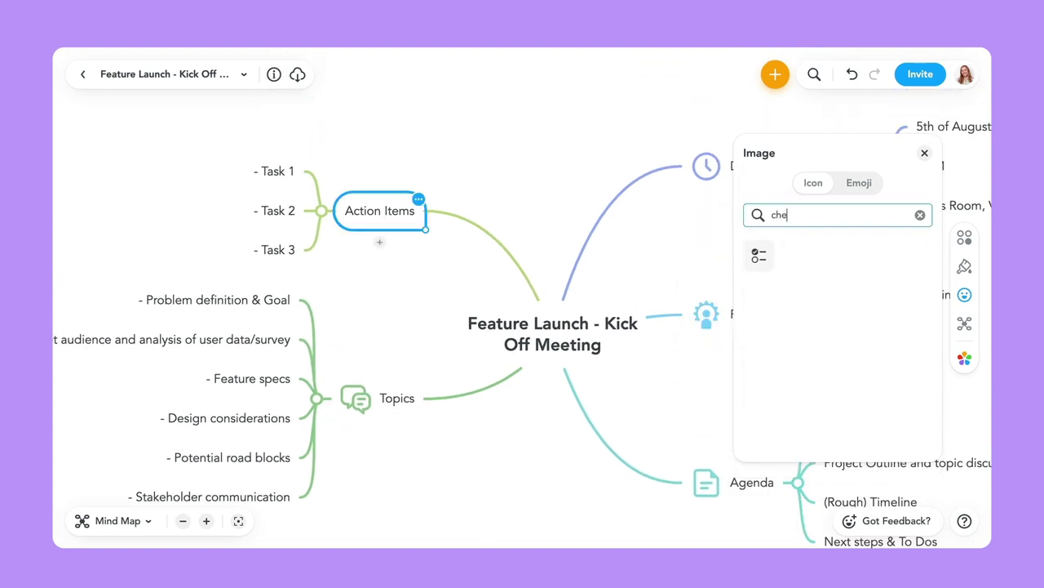
pyautogui.click(761, 257)
pyautogui.click(755, 173)
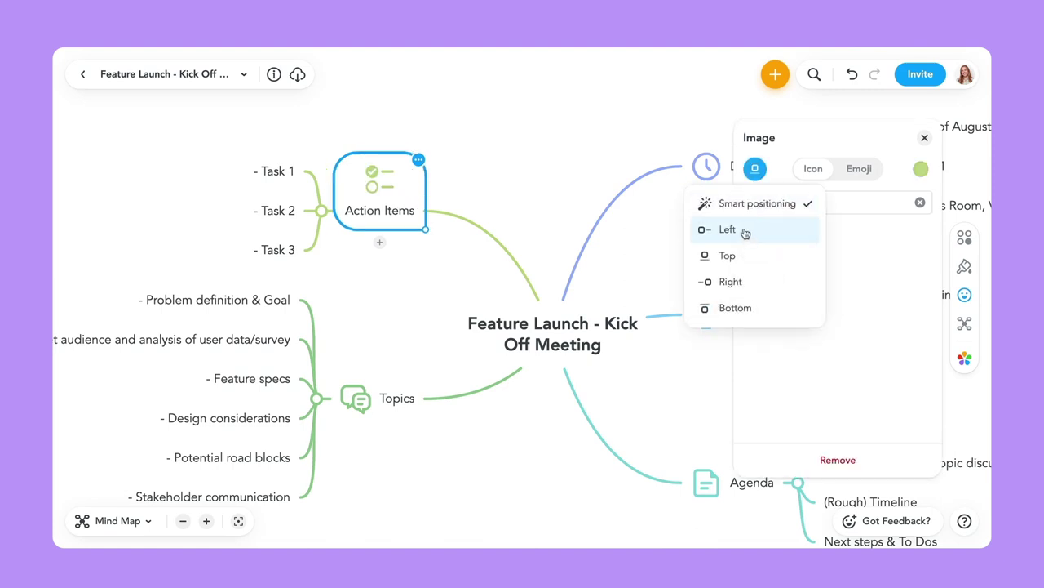
pyautogui.click(741, 231)
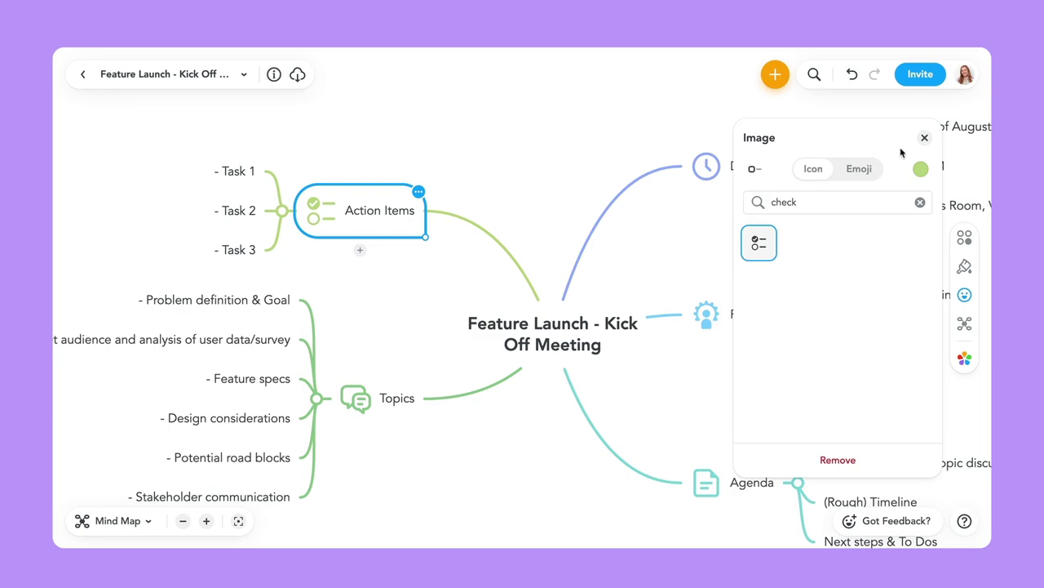
pyautogui.click(924, 137)
# - Search the icons for "1" and add the circled number 1 icon to the "Introduction" subtopic of Agenda
pyautogui.scroll(-5, 702, 303)
pyautogui.hscroll(6, 702, 303)
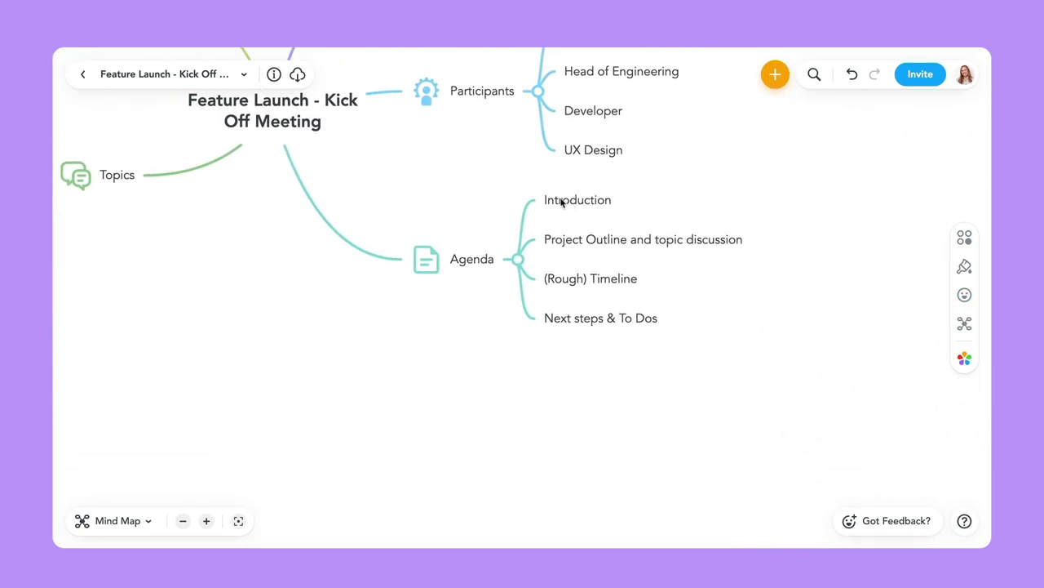
pyautogui.click(562, 202)
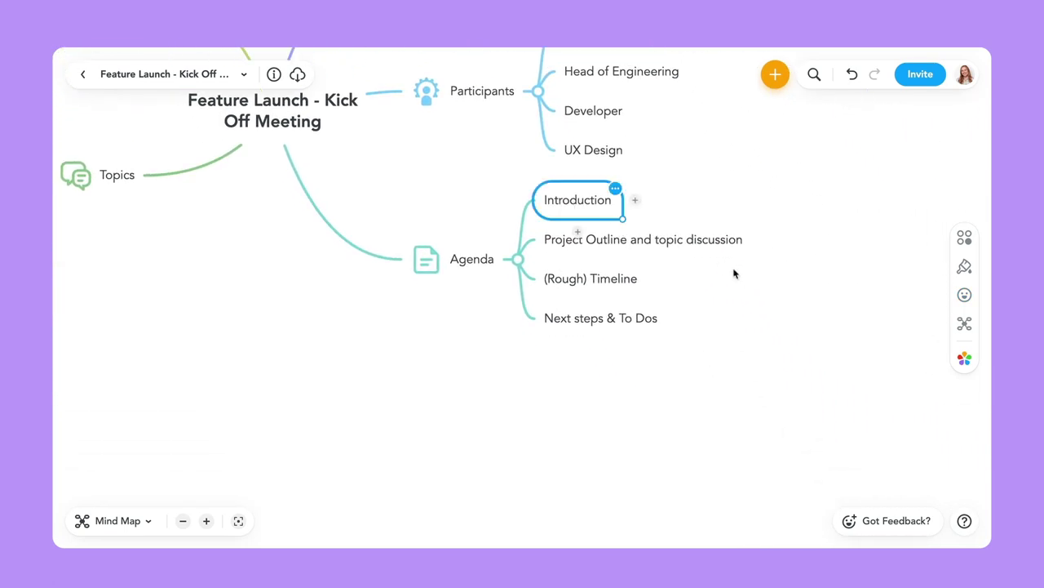
pyautogui.click(965, 297)
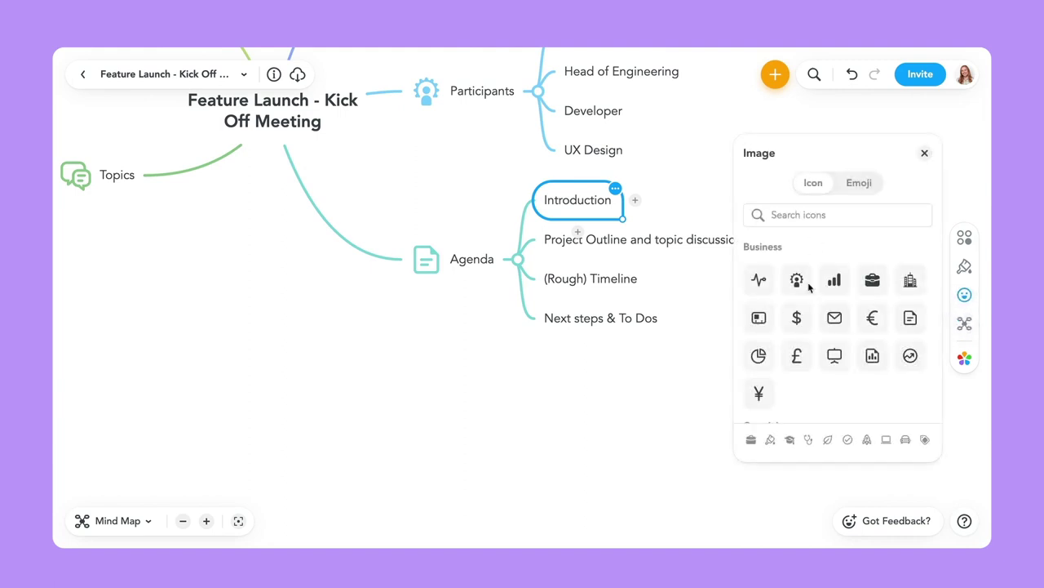
pyautogui.click(810, 216)
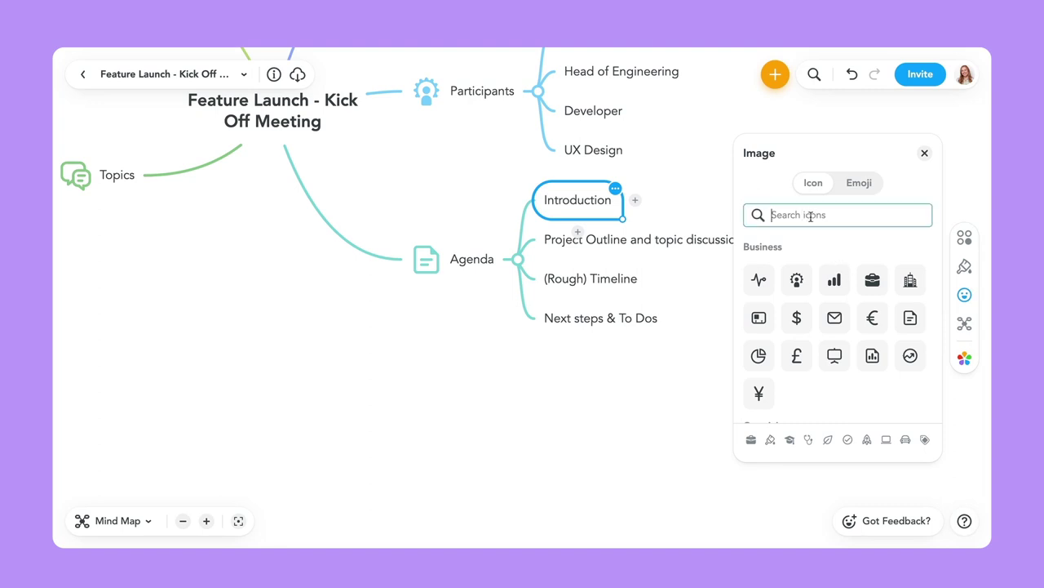
pyautogui.write('1')
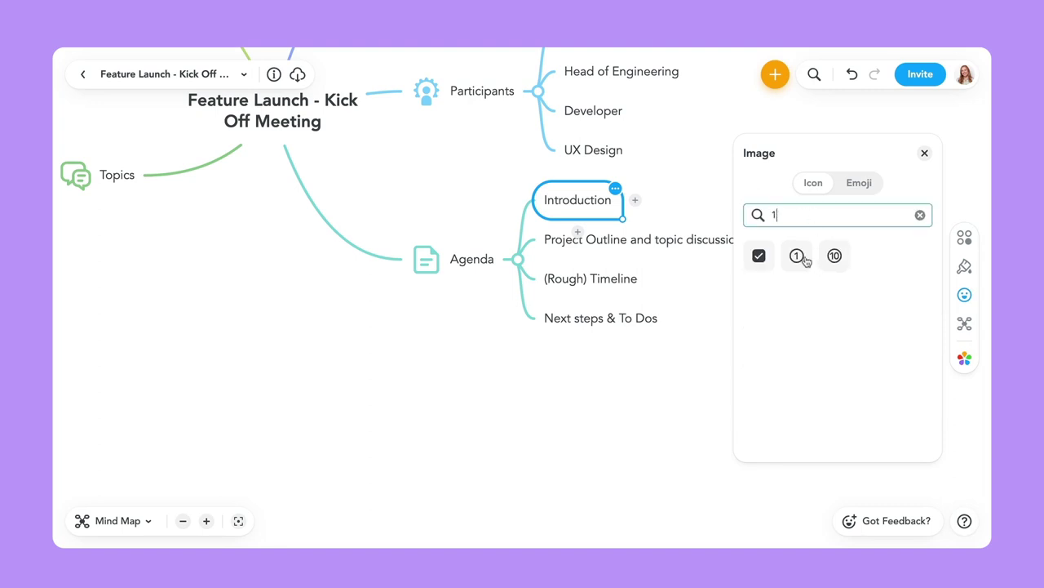
pyautogui.click(804, 257)
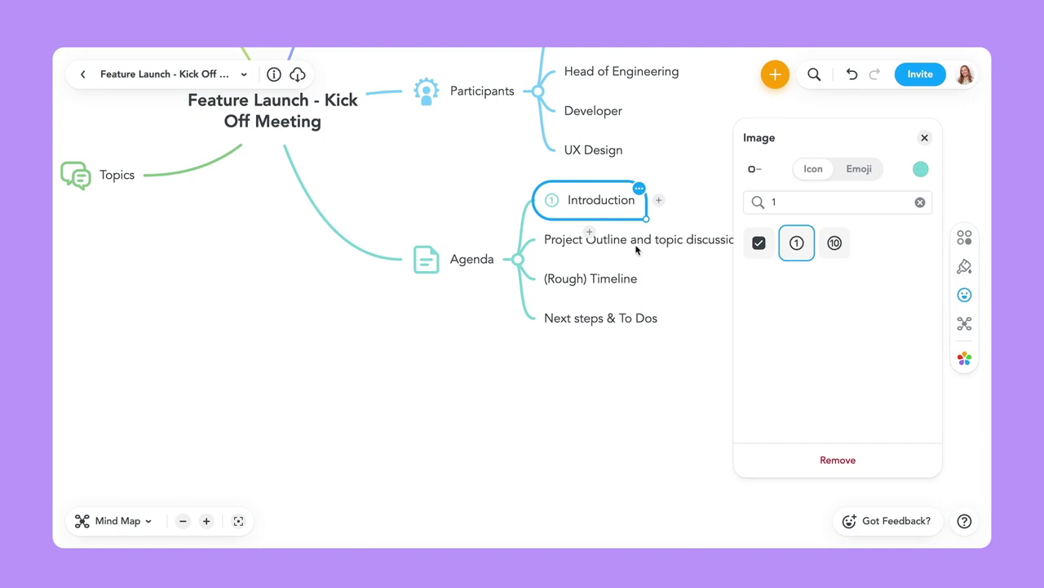
# - Search the icons for "2" and add the circled number 2 icon to "Project Outline and topic discussion"
pyautogui.click(638, 249)
pyautogui.click(775, 215)
pyautogui.press('BackSpace')
pyautogui.write('2')
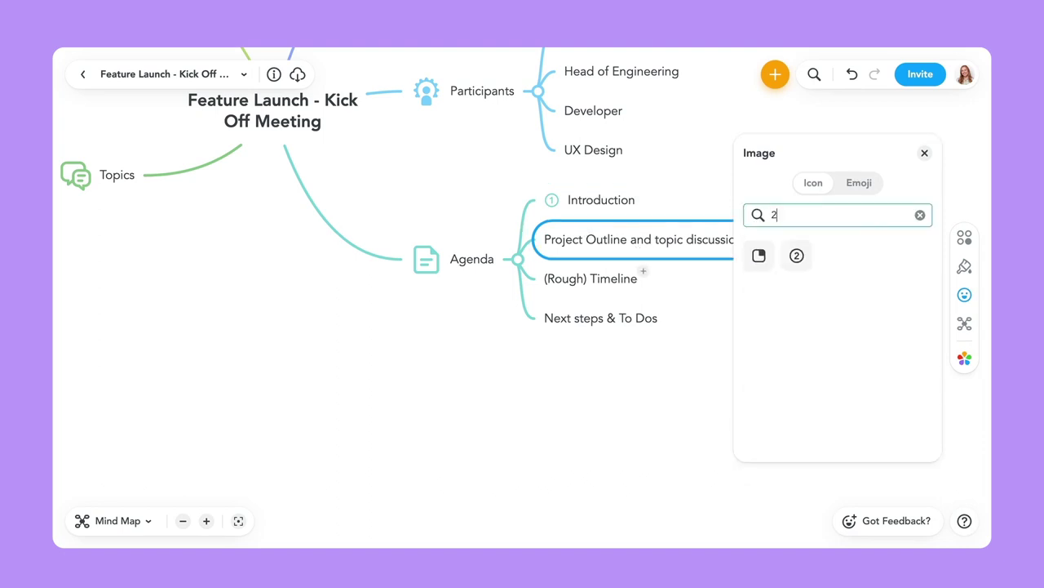
pyautogui.click(796, 256)
# - Search the icons for "3" and add the circled number 3 icon to "(Rough) Timeline"
pyautogui.click(606, 278)
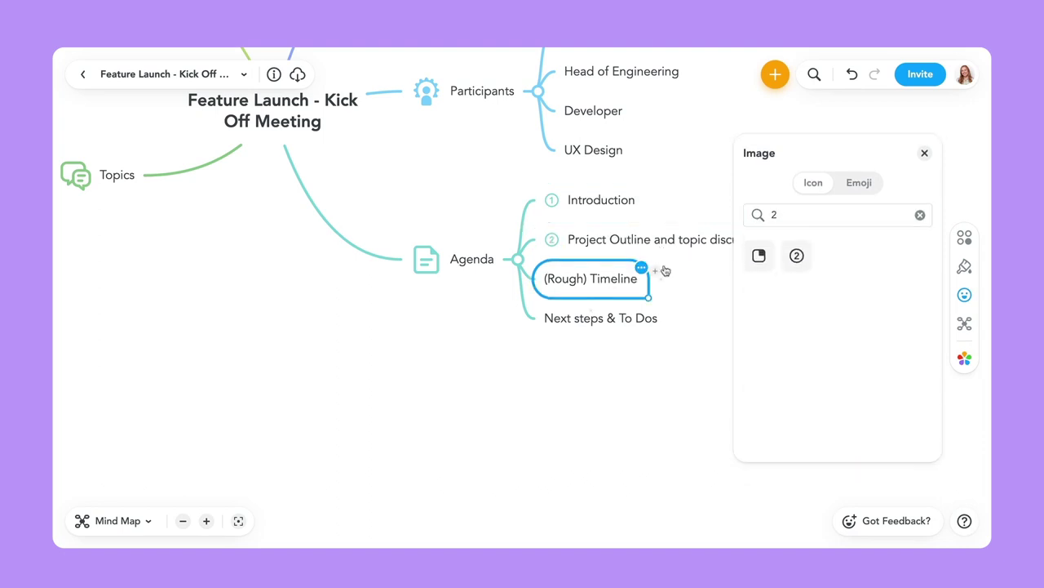
pyautogui.click(800, 211)
pyautogui.press('BackSpace')
pyautogui.write('3')
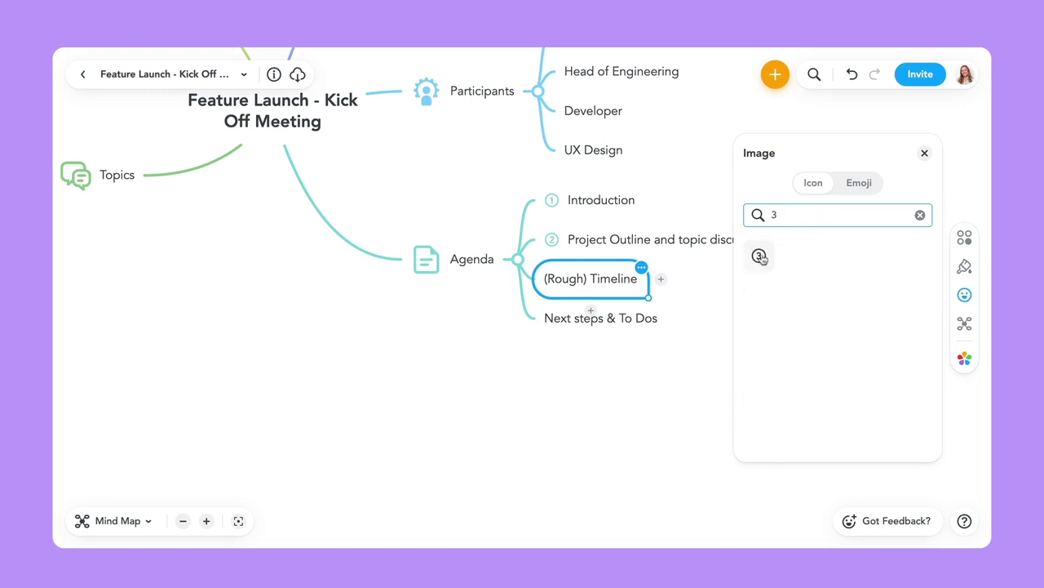
pyautogui.press('Return')
# - Search the icons for "4" and add the circled number 4 icon to "Next steps & To Dos"
pyautogui.click(571, 320)
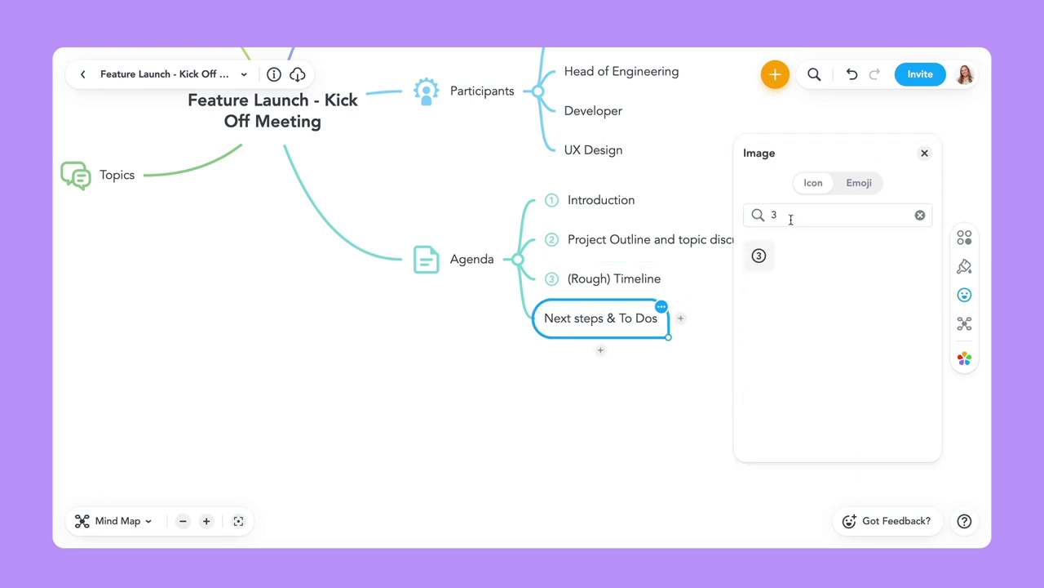
pyautogui.click(788, 215)
pyautogui.press('BackSpace')
pyautogui.write('4')
pyautogui.click(759, 255)
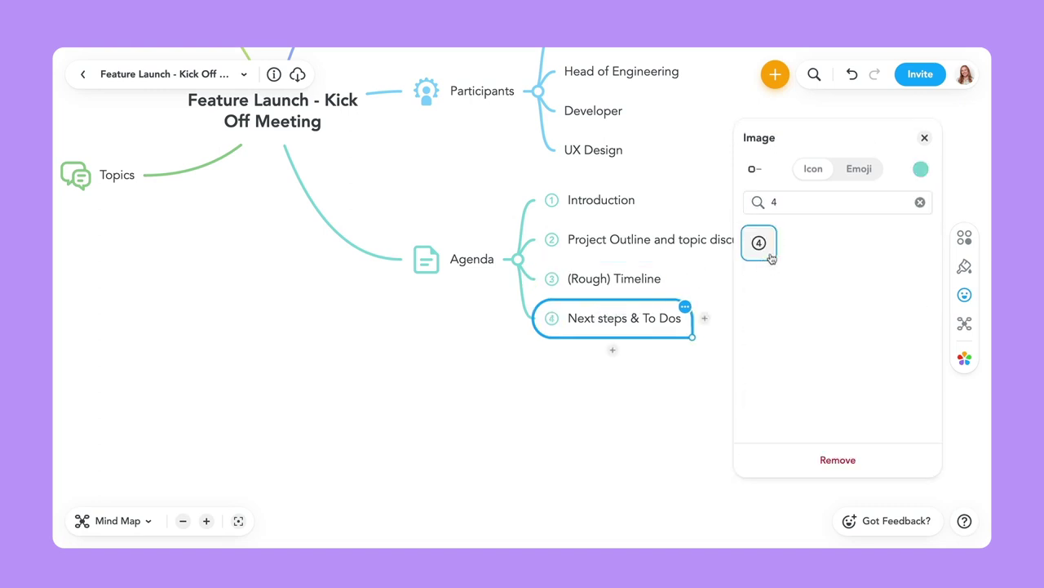
# - Clear the icon search, look through the icon library as far as the Productivity icons and deselect the topic
pyautogui.click(920, 202)
pyautogui.scroll(-5, 869, 311)
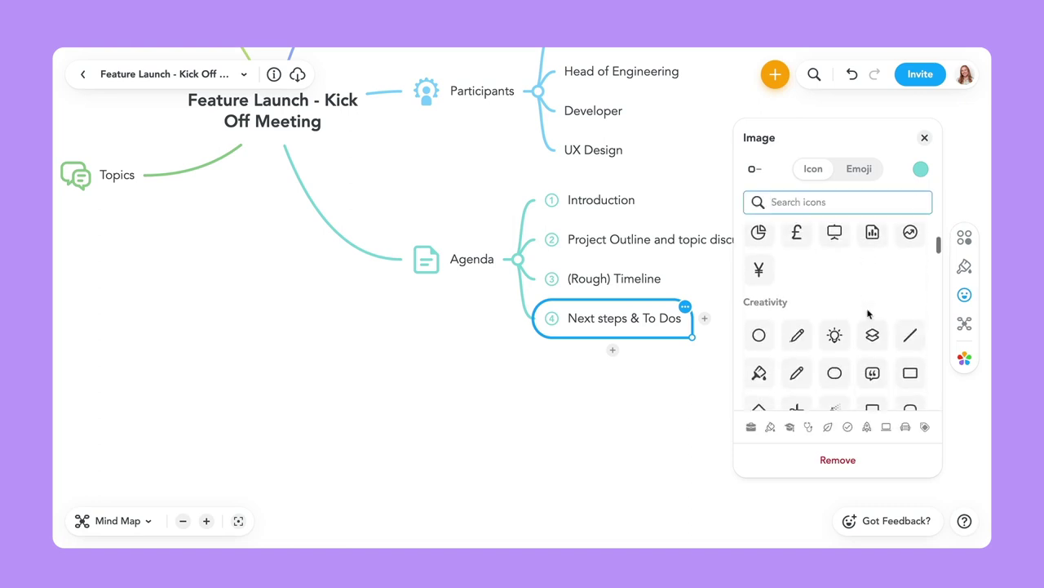
pyautogui.scroll(-10, 869, 315)
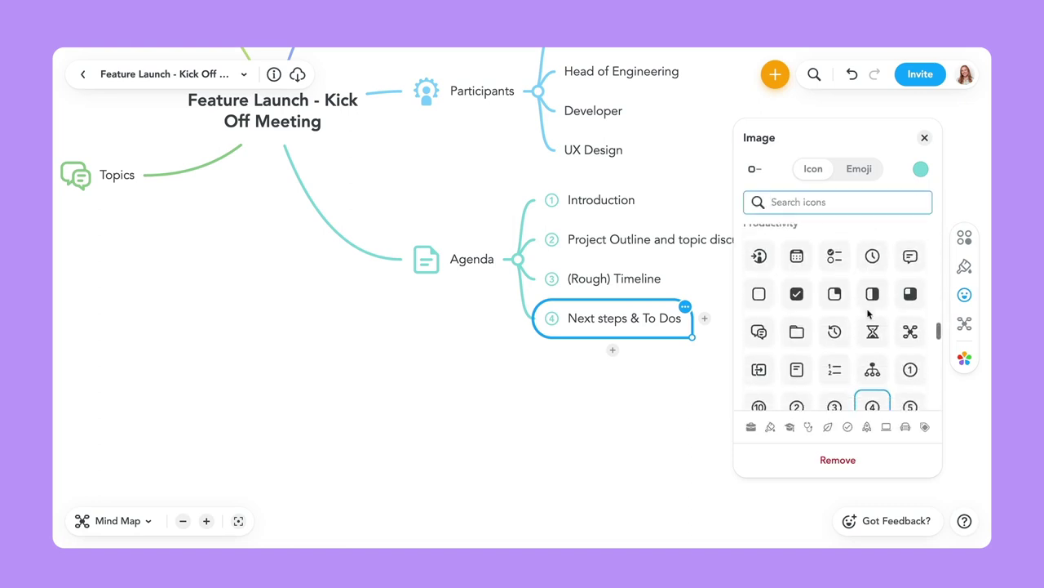
pyautogui.scroll(4, 869, 314)
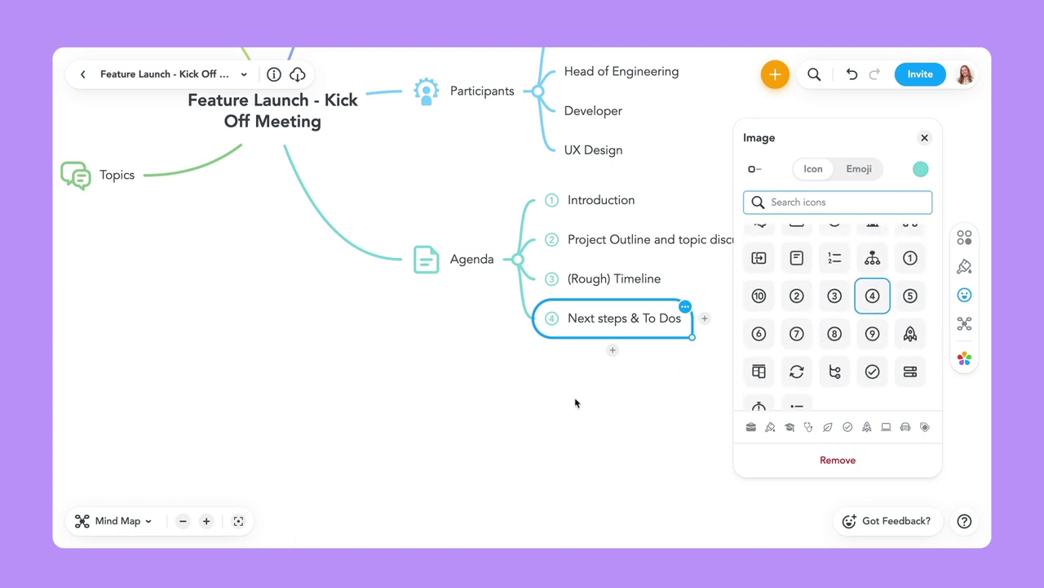
pyautogui.click(501, 387)
# - Add a connection from the "Feature specs" topic to "Task 2" and bend its line outward, away from the subtopics
pyautogui.scroll(3, 561, 443)
pyautogui.hscroll(-3, 561, 443)
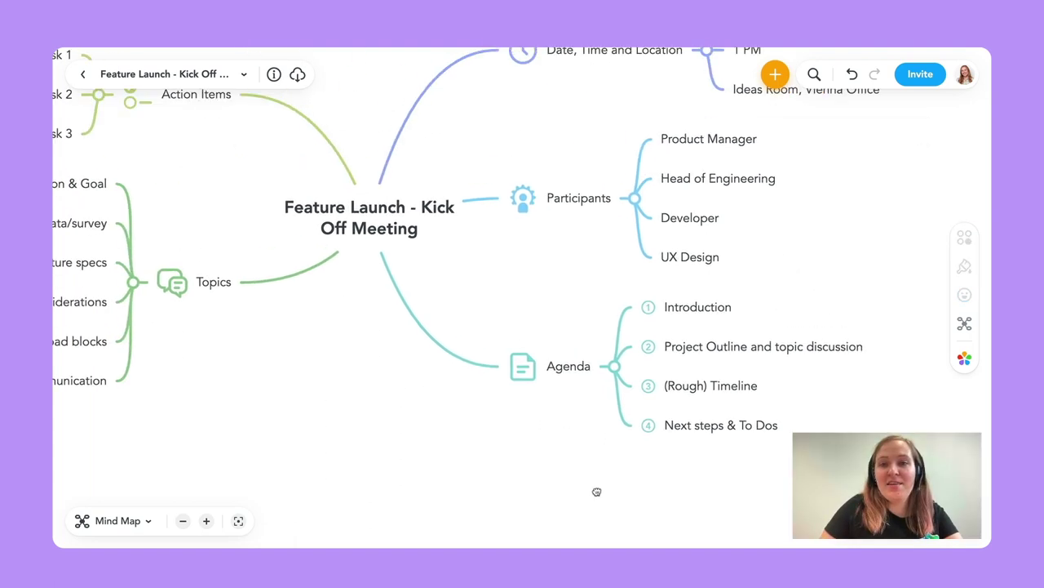
pyautogui.hscroll(-3, 572, 282)
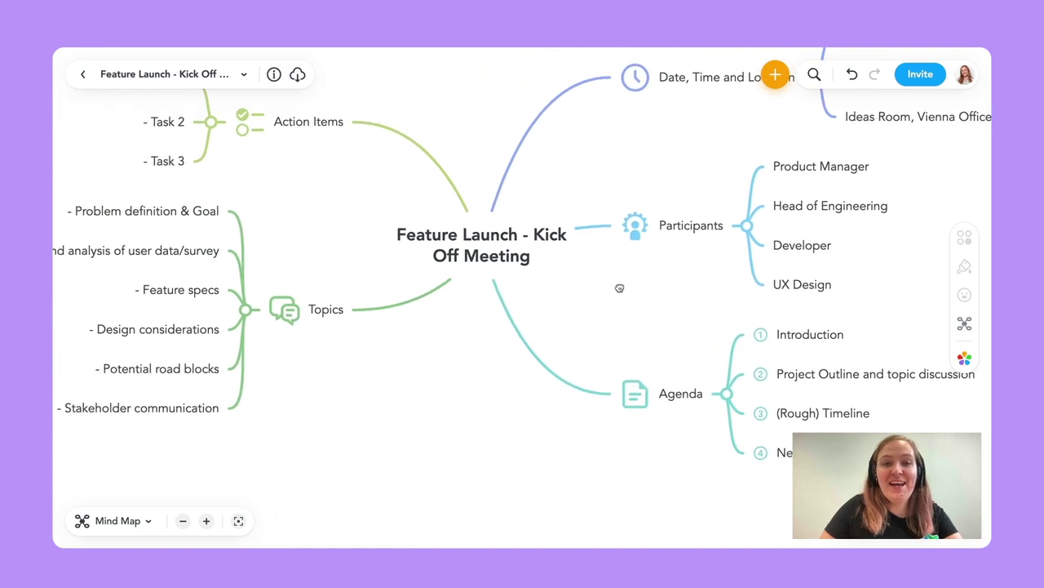
pyautogui.scroll(1, 620, 287)
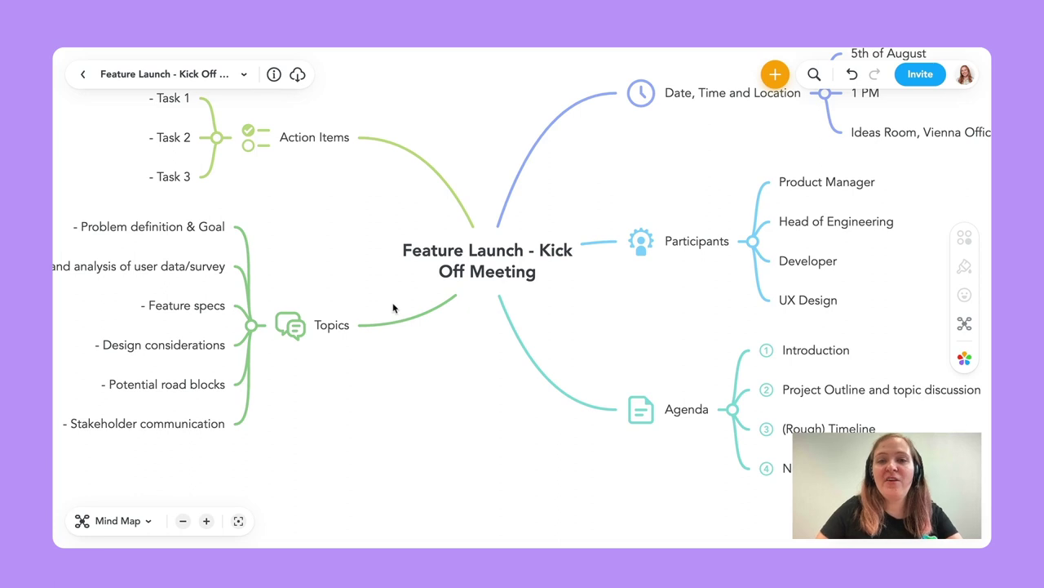
pyautogui.click(196, 312)
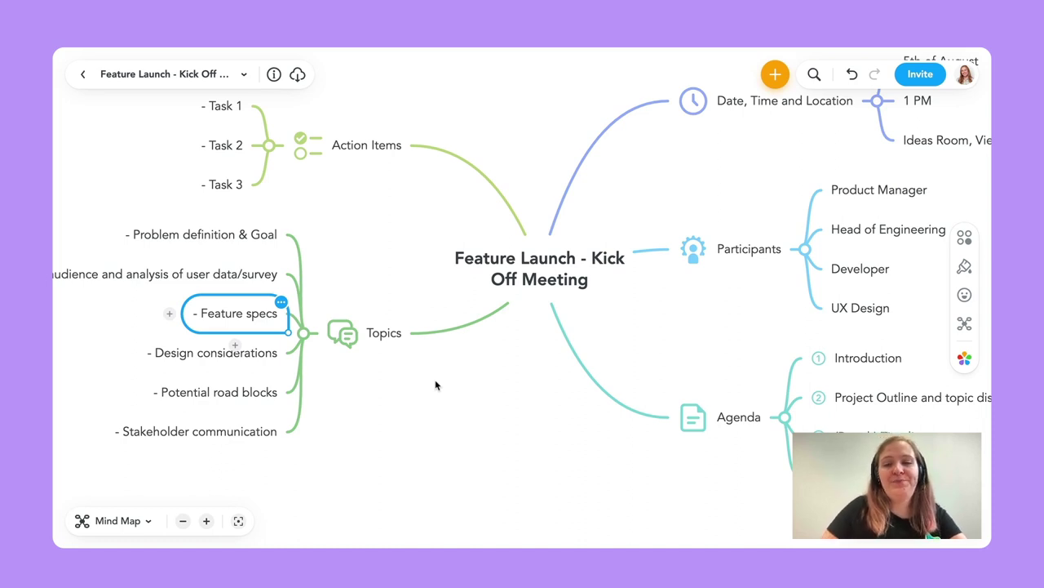
pyautogui.click(964, 238)
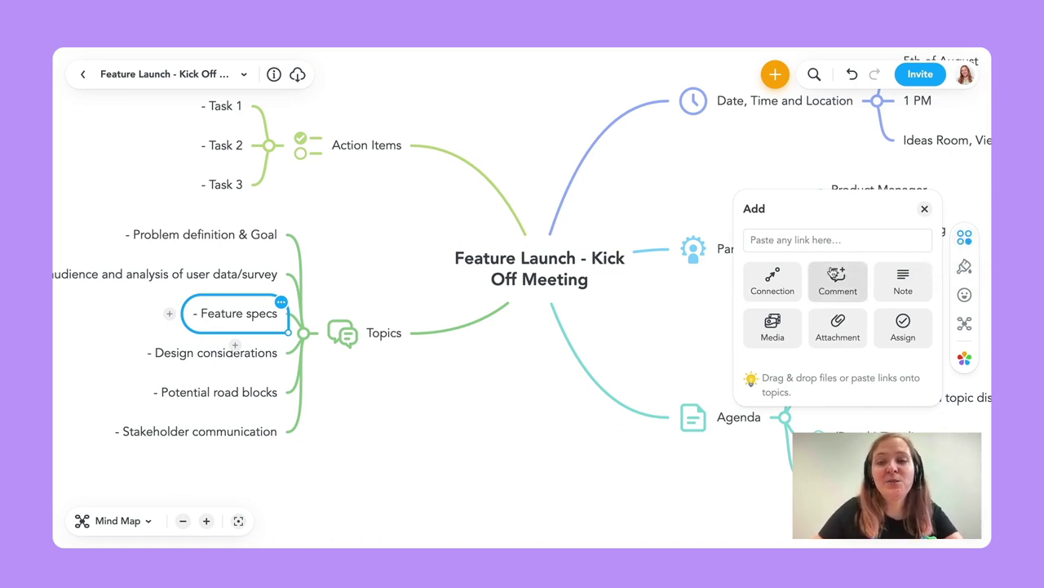
pyautogui.click(770, 282)
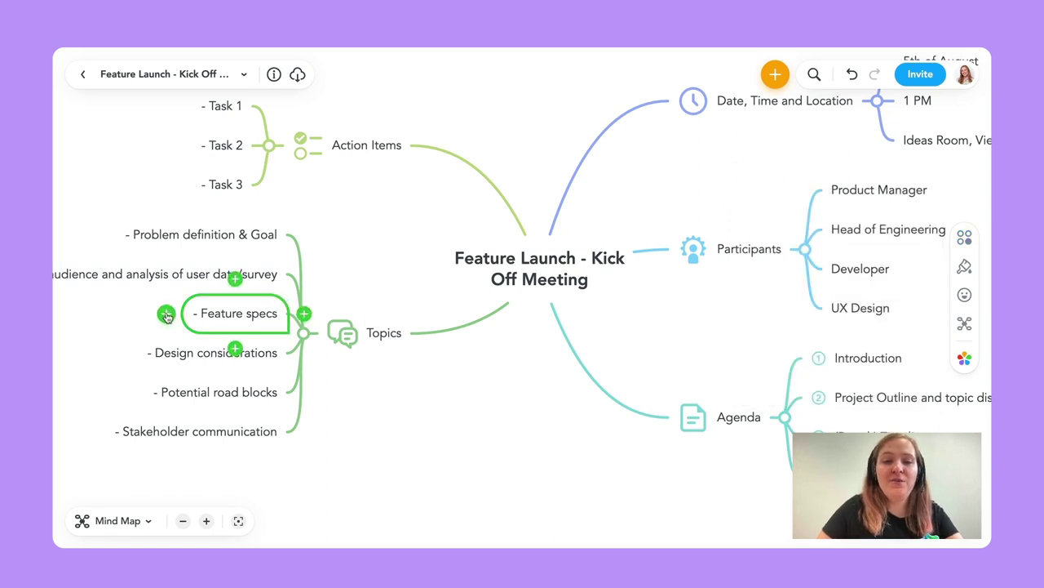
pyautogui.moveTo(165, 316); pyautogui.dragTo(192, 149)
pyautogui.hscroll(-2, 231, 262)
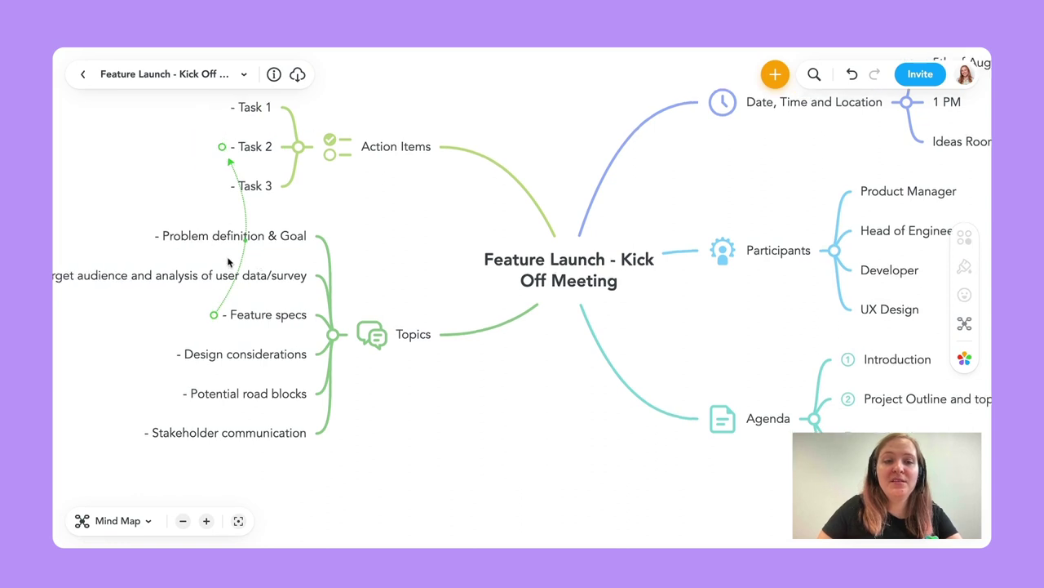
pyautogui.moveTo(309, 242); pyautogui.dragTo(368, 218)
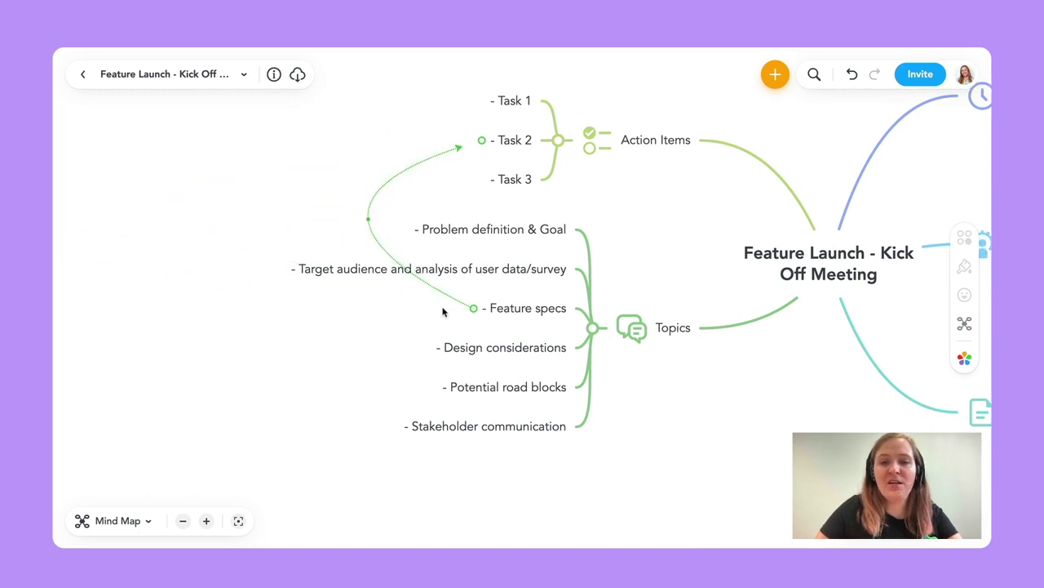
# - Color the connection in the medium green of the Topics branch and give its line start a filled arrowhead
pyautogui.rightClick(368, 219)
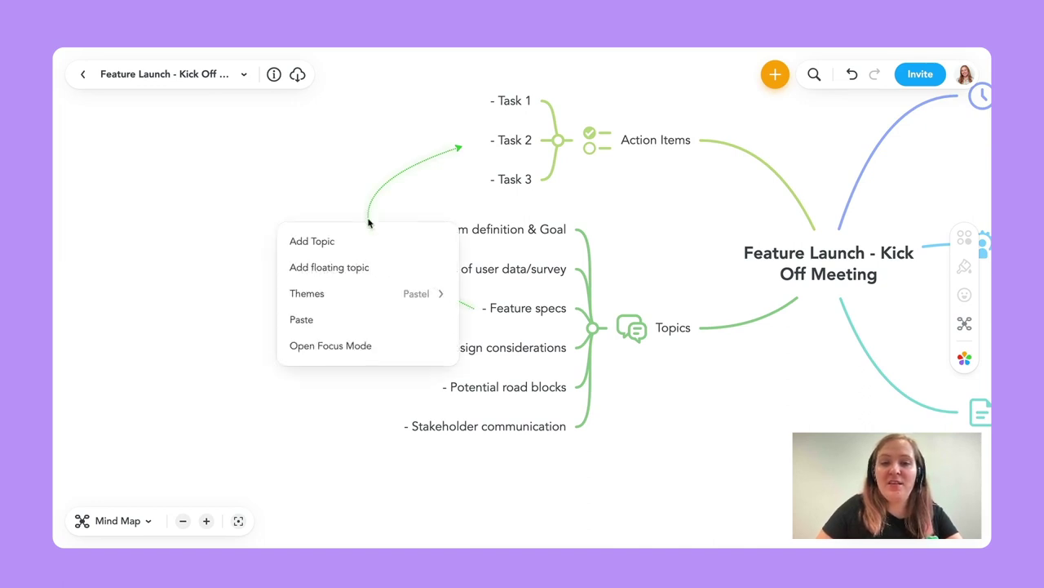
pyautogui.click(367, 216)
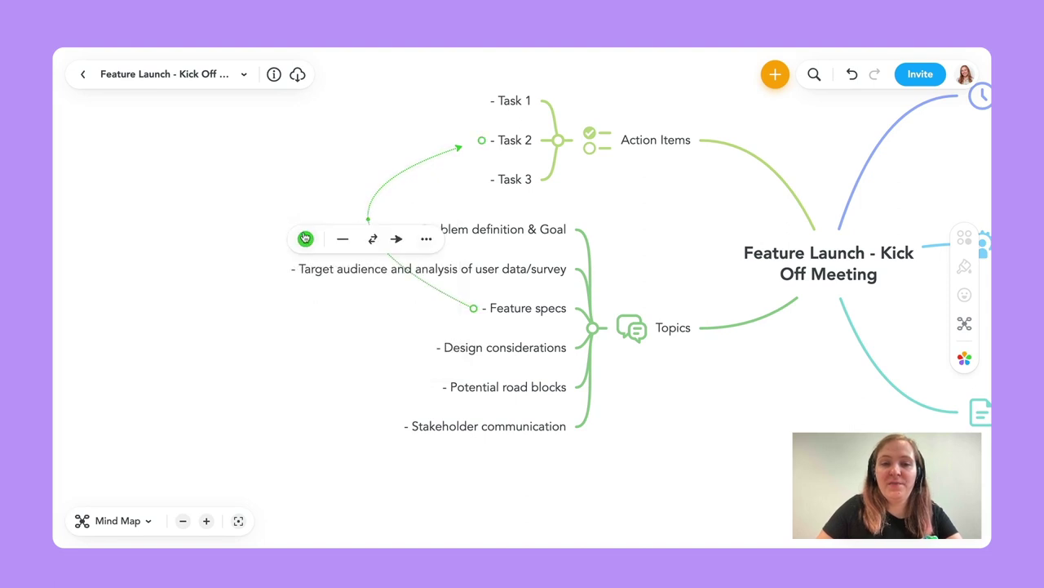
pyautogui.click(305, 239)
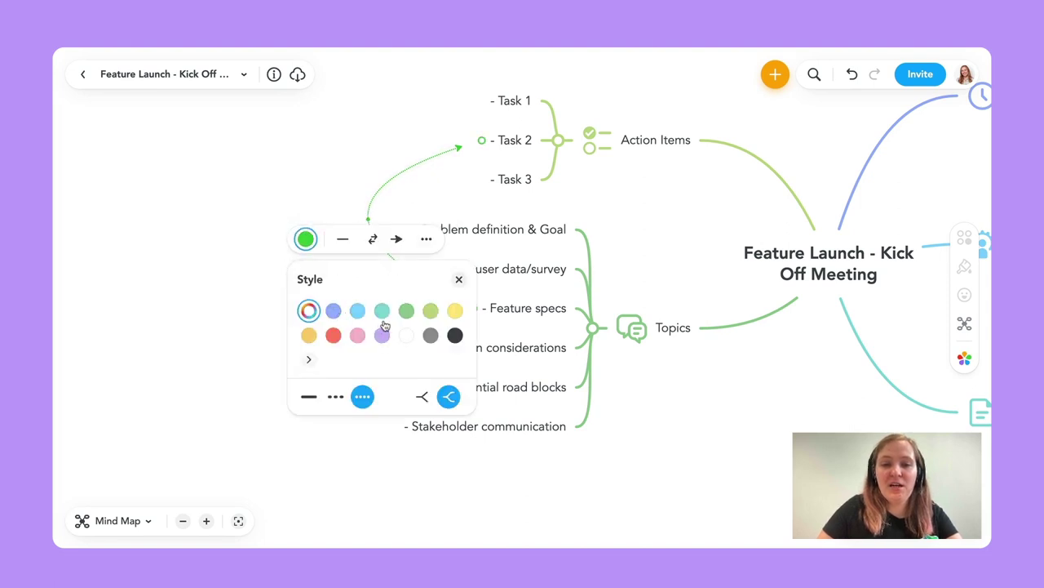
pyautogui.click(408, 314)
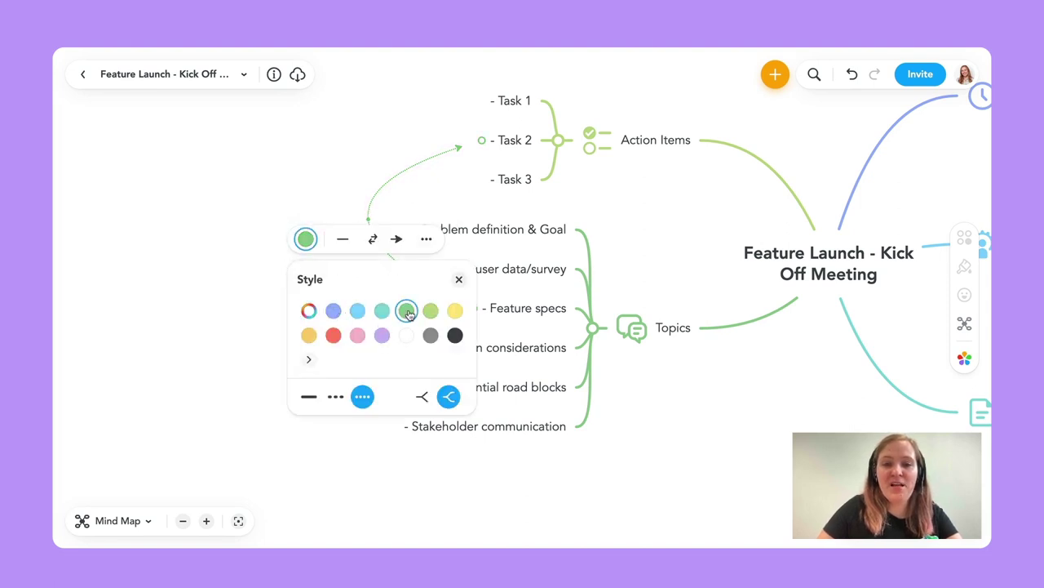
pyautogui.click(342, 241)
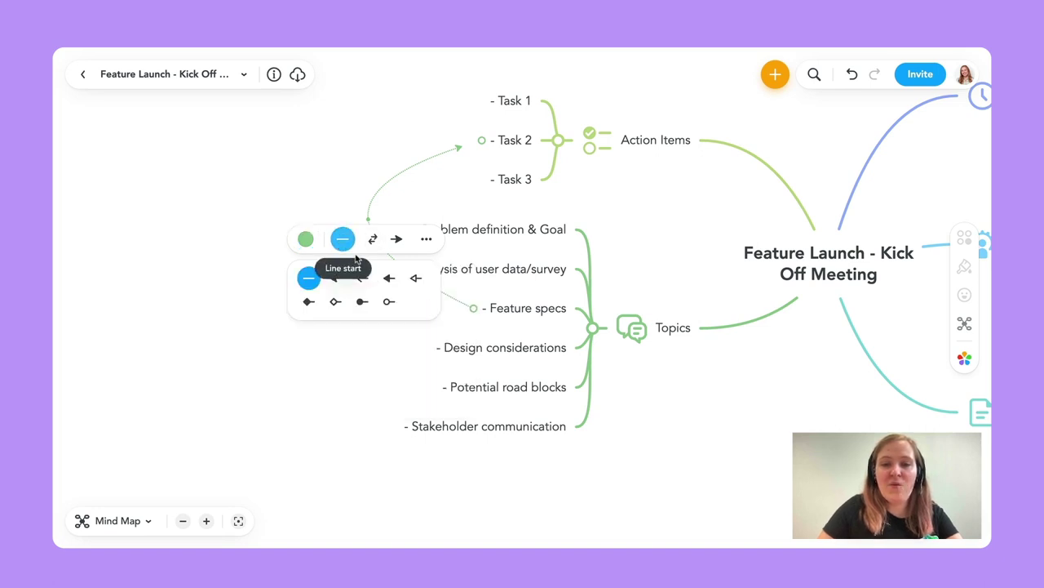
pyautogui.click(390, 278)
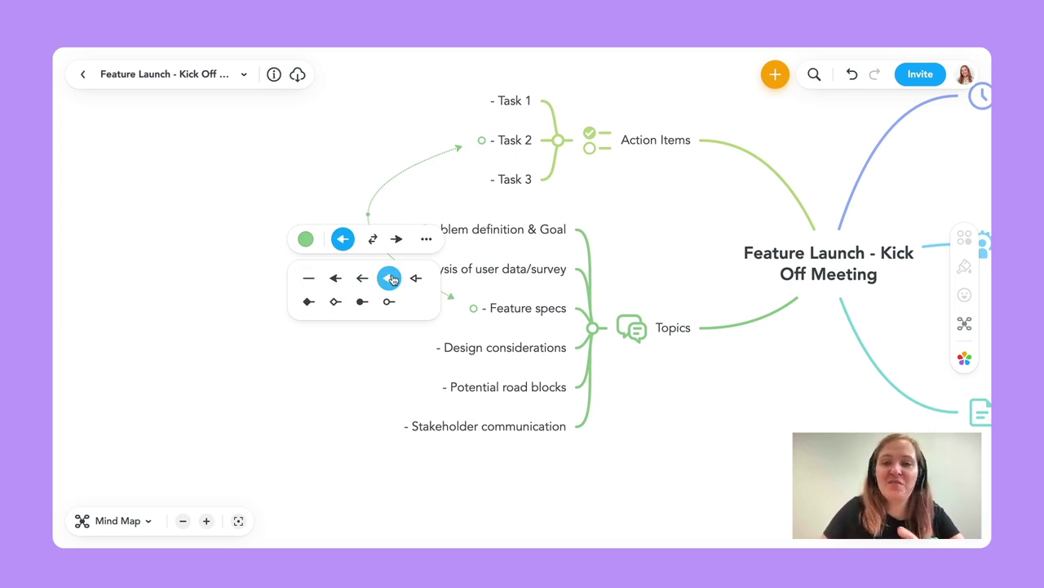
# - Add the label "Task for feature spec" to the connection between "Feature specs" and "Task 2"
pyautogui.click(428, 239)
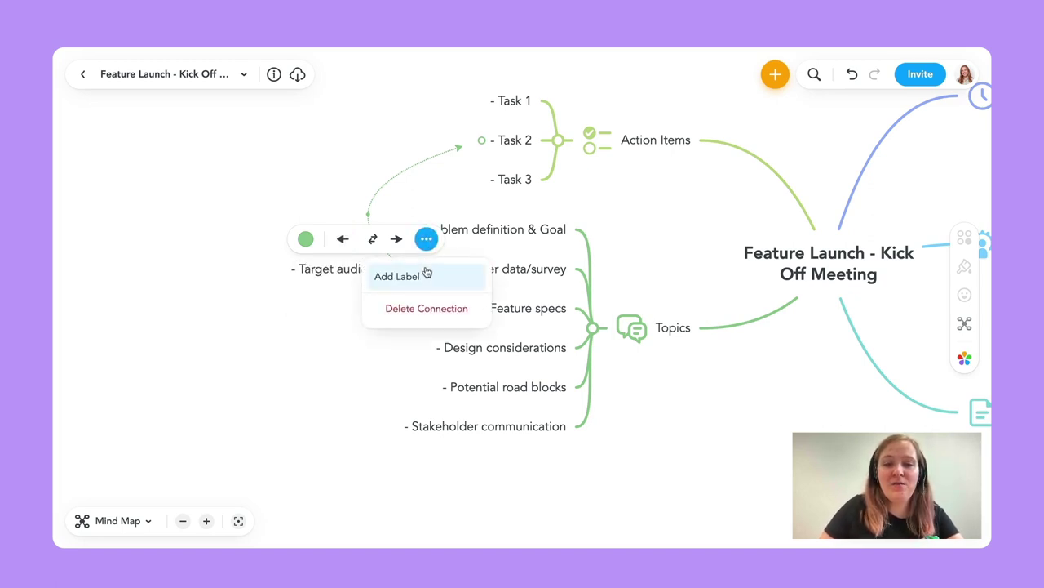
pyautogui.click(424, 276)
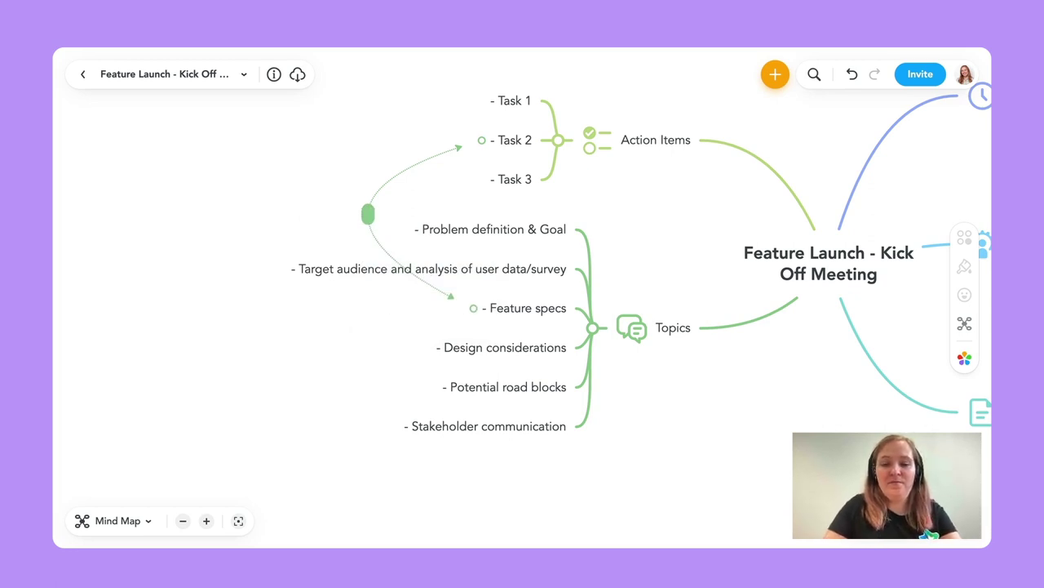
pyautogui.write('Task for feature spec')
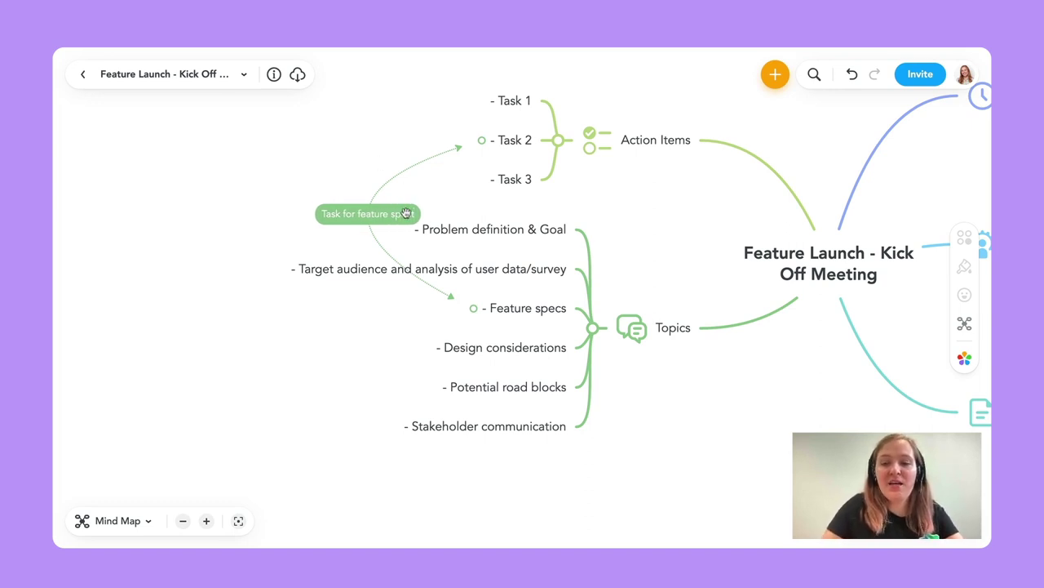
# - Select the "Feature specs" topic and start adding an attachment to it
pyautogui.hscroll(5, 727, 355)
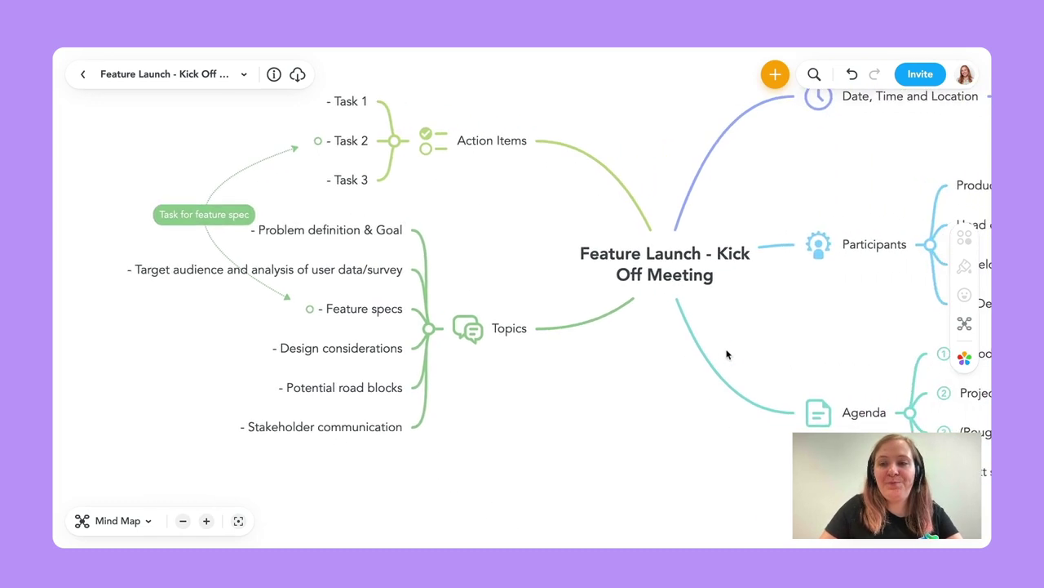
pyautogui.click(315, 310)
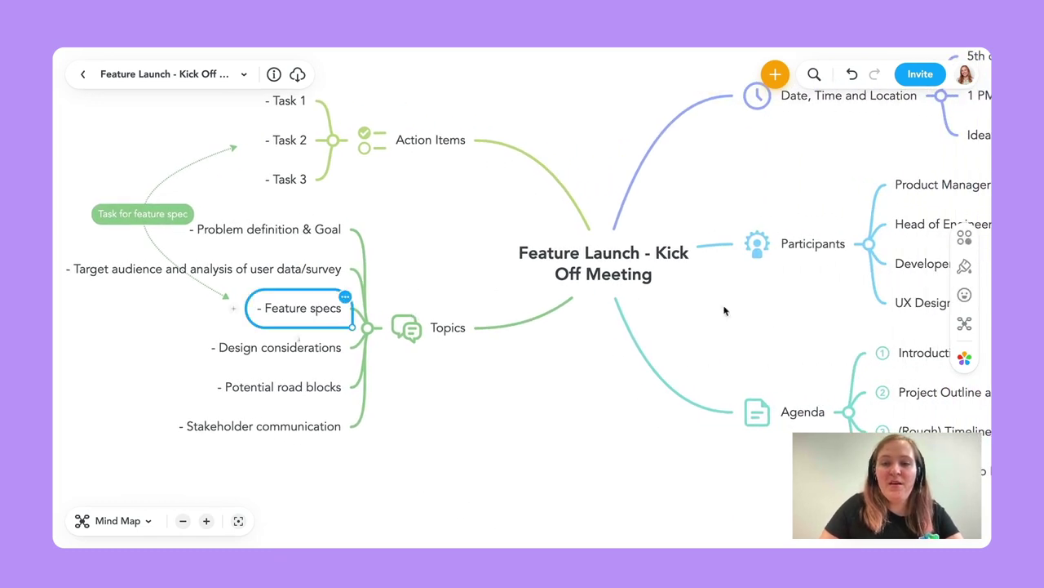
pyautogui.click(965, 238)
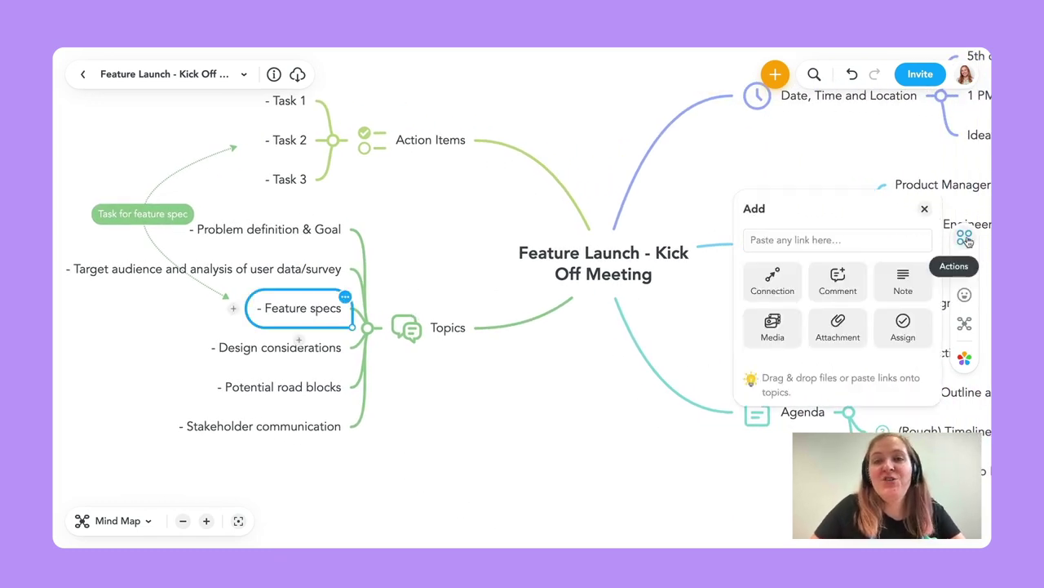
pyautogui.click(838, 327)
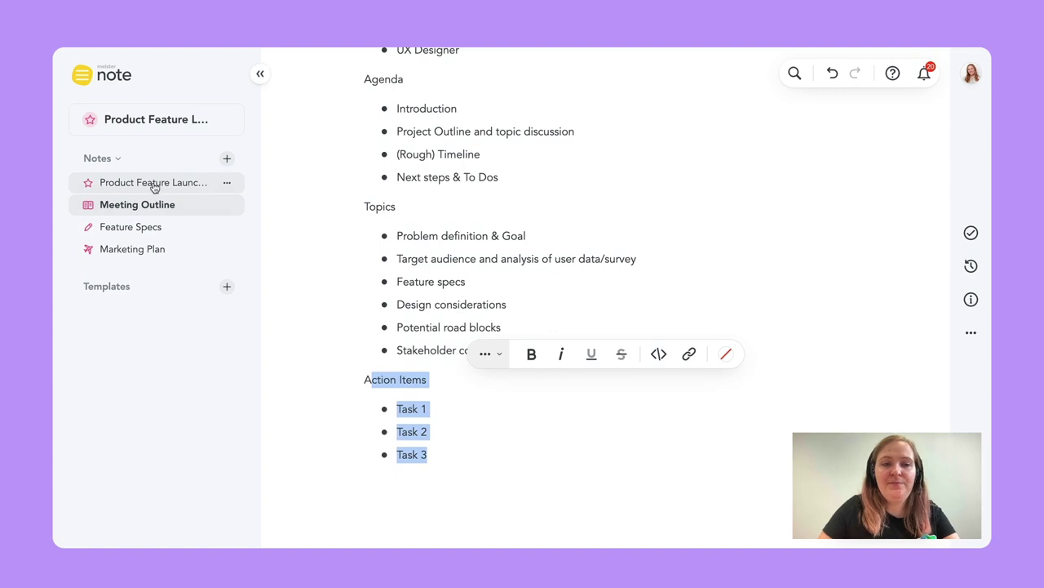
# - Switch to MeisterNote and look through the Product Feature Launch Overview note as far as the Success metrics heading
pyautogui.click(155, 187)
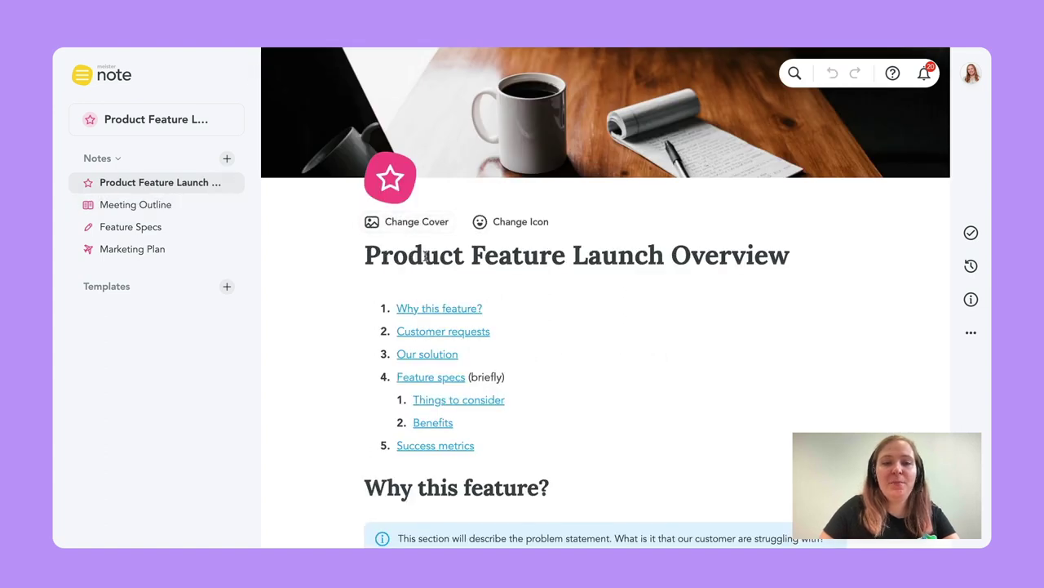
pyautogui.scroll(-1, 424, 256)
pyautogui.scroll(-3, 629, 294)
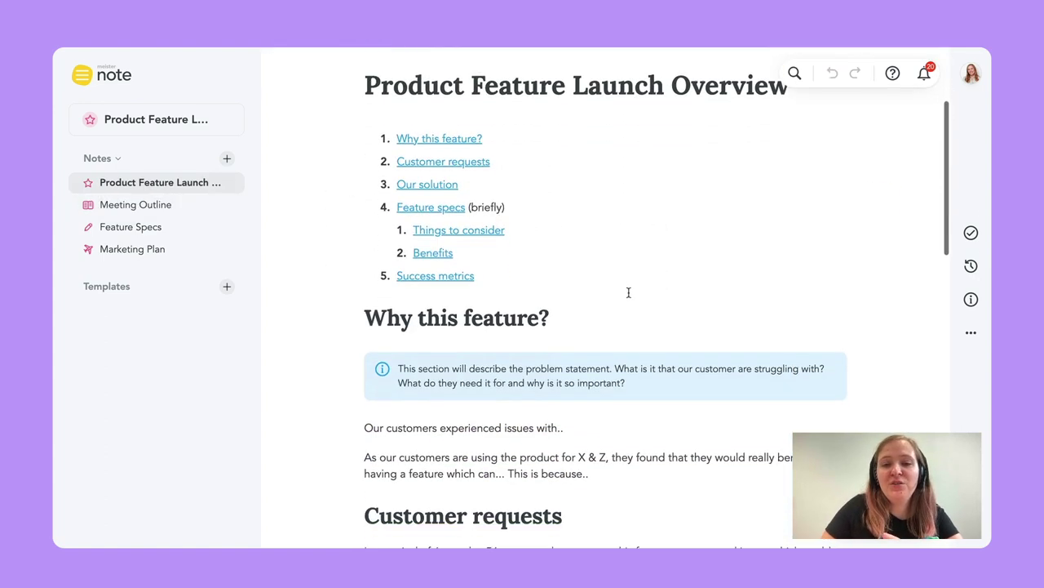
pyautogui.scroll(-3, 628, 292)
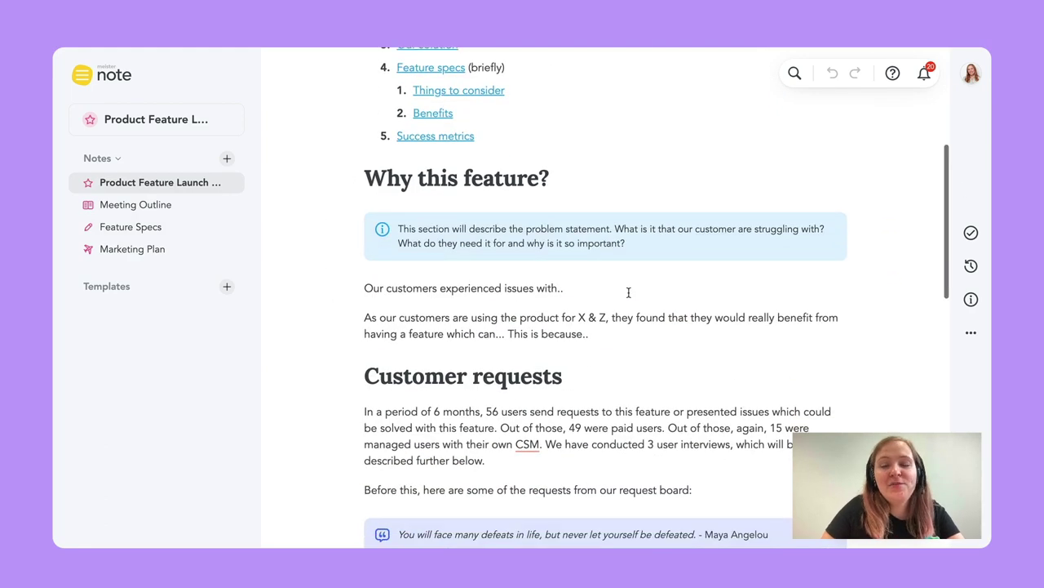
pyautogui.scroll(-2, 629, 292)
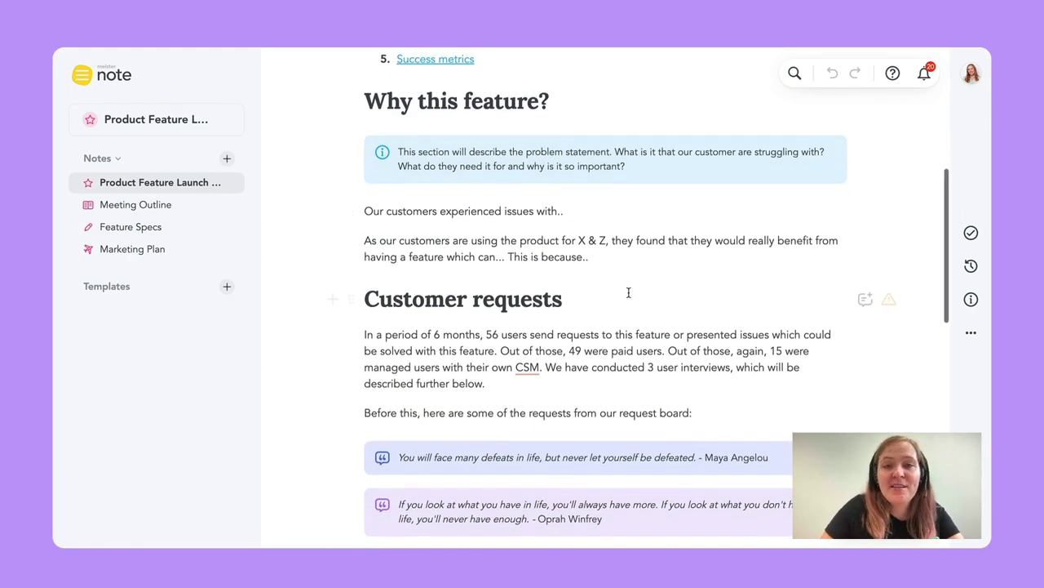
pyautogui.scroll(-6, 628, 292)
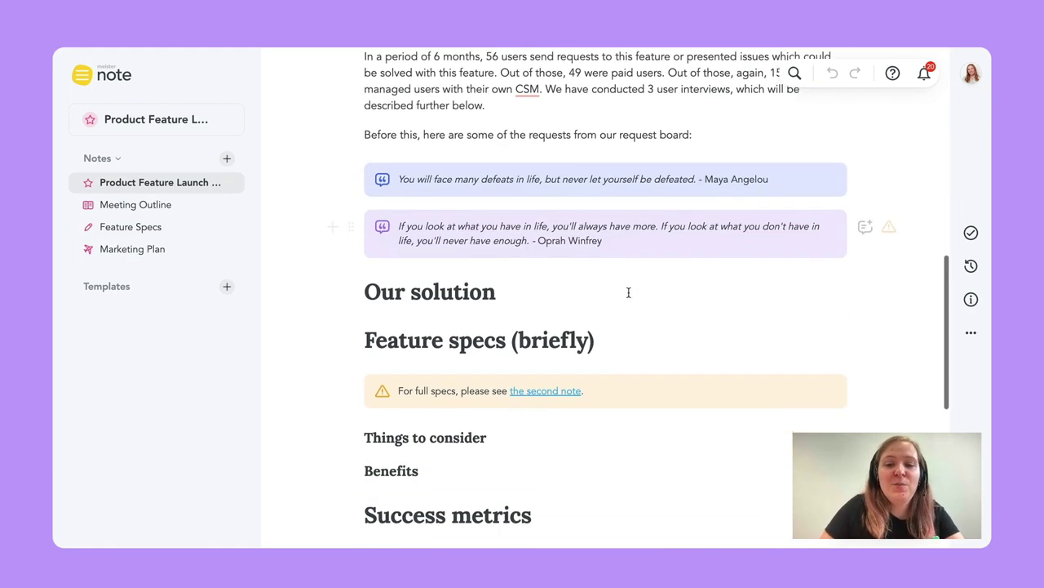
pyautogui.scroll(11, 628, 292)
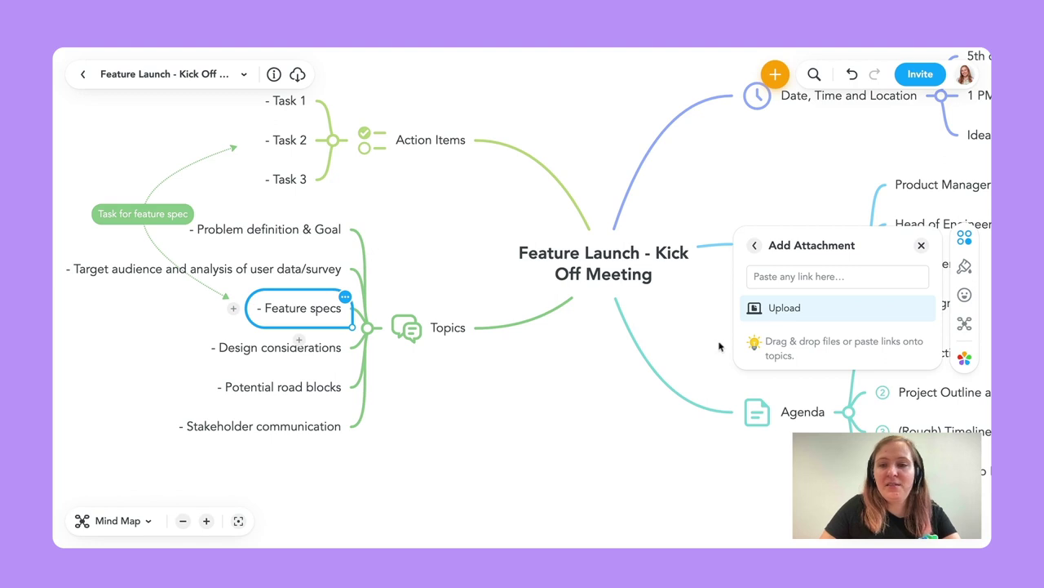
# - Back in the MindMeister map, attach the copied product-feature-launch-overview link to the "Feature specs" topic
pyautogui.click(818, 275)
pyautogui.hotkey('ctrl', 'v')
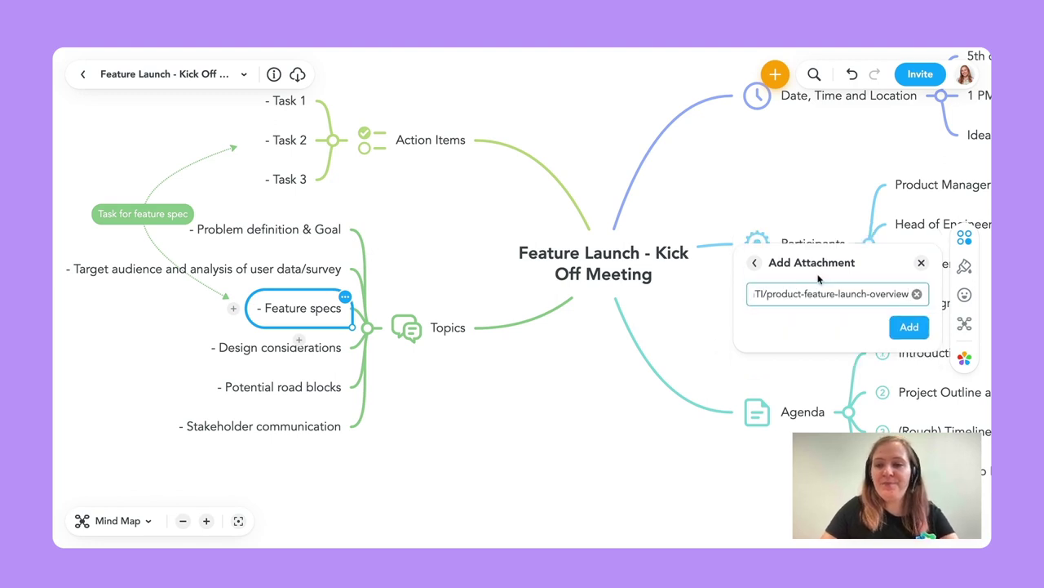
pyautogui.click(909, 327)
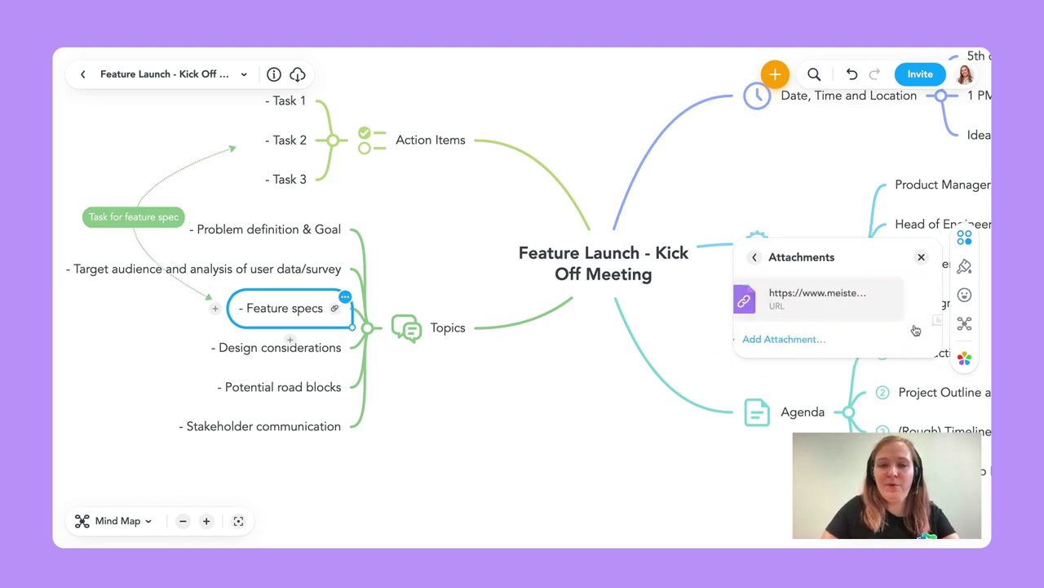
# - Deselect the topic, inspect the attachment list of "Feature specs" and close it
pyautogui.click(485, 382)
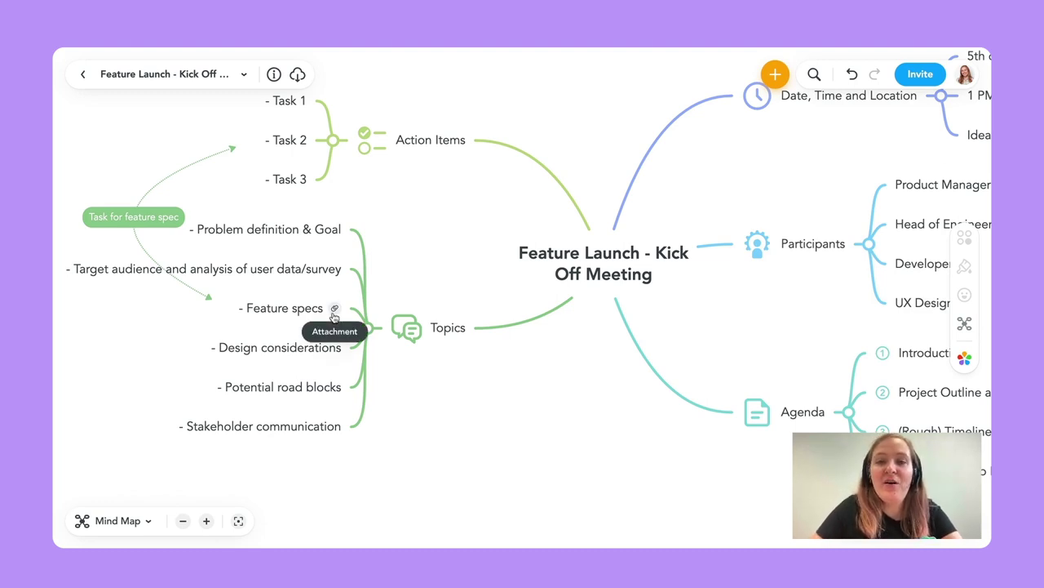
pyautogui.click(333, 309)
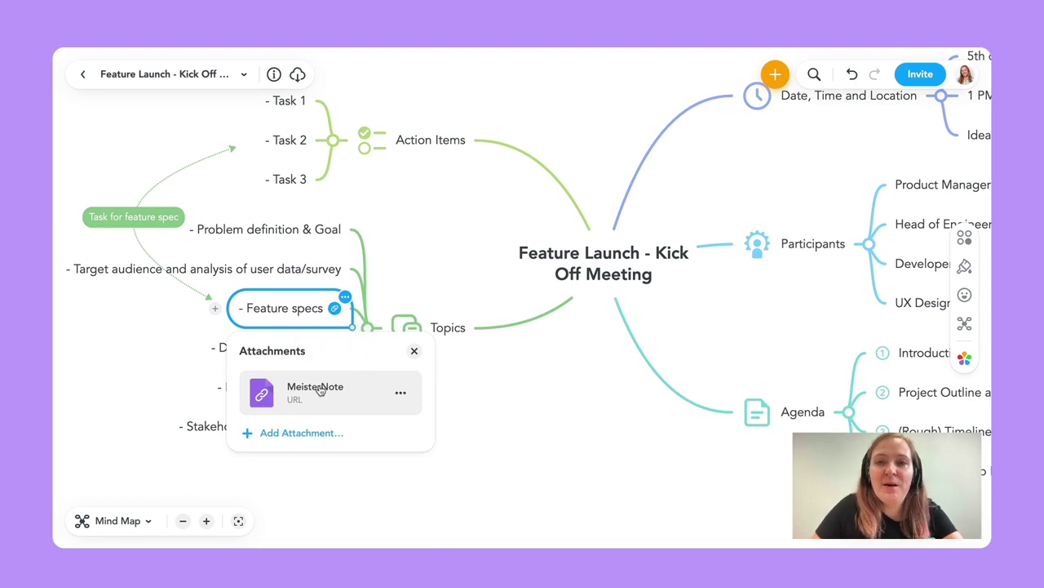
pyautogui.click(415, 351)
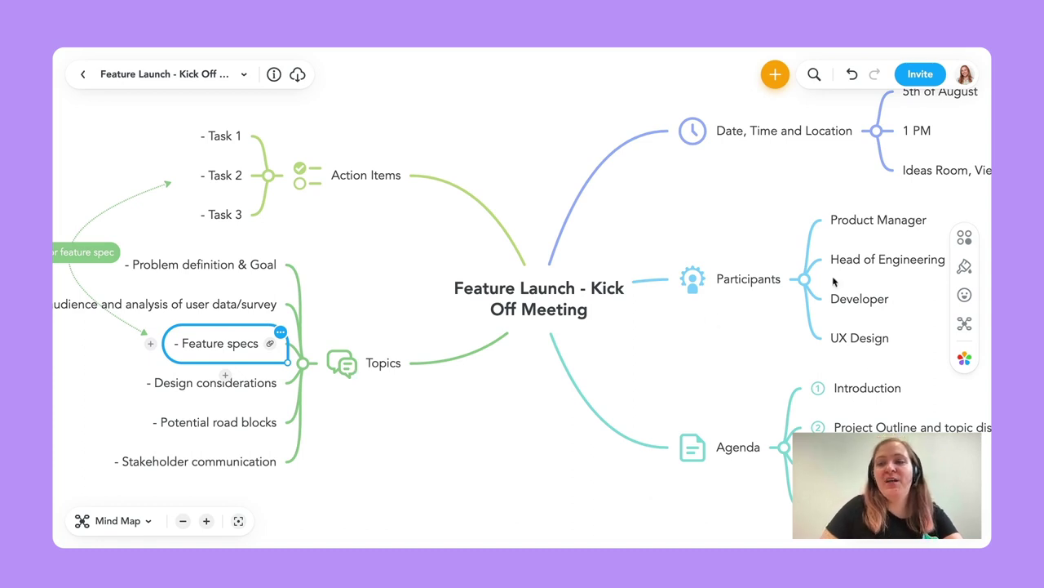
# - Add a note to the "Problem definition & Goal" topic reading "What was the problem for the customers?"
pyautogui.click(966, 245)
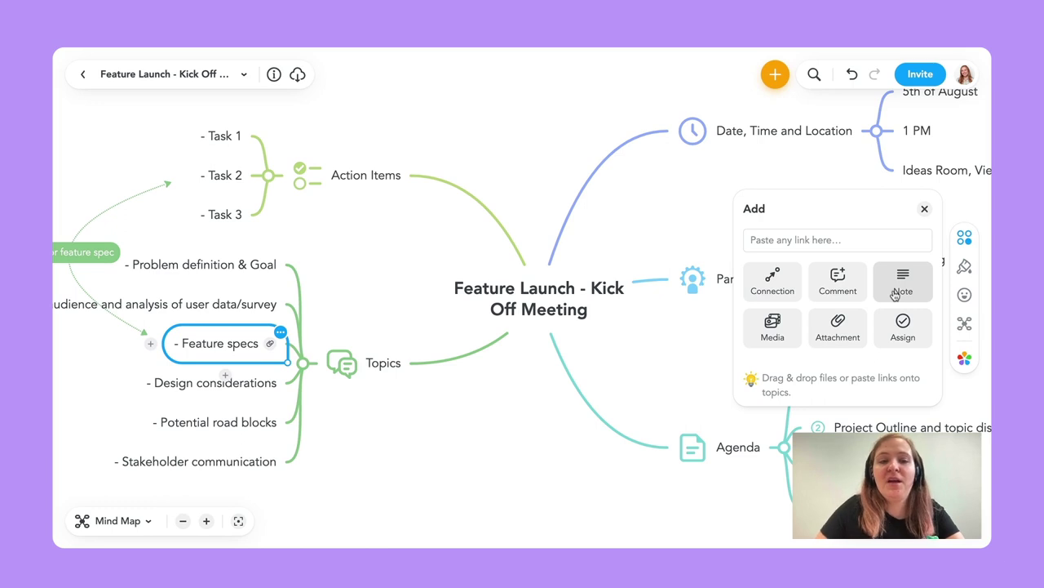
pyautogui.click(241, 269)
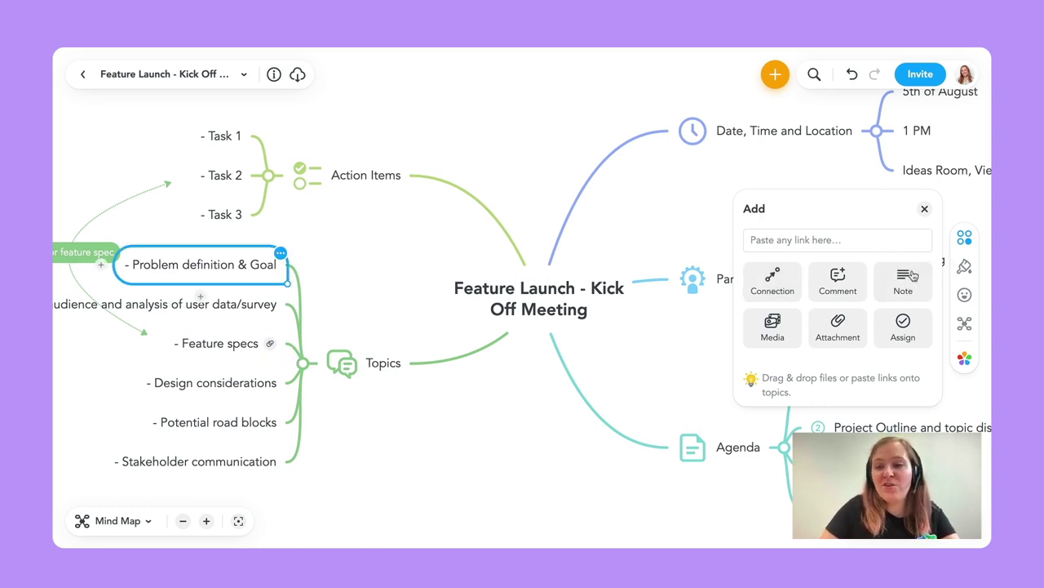
pyautogui.click(906, 279)
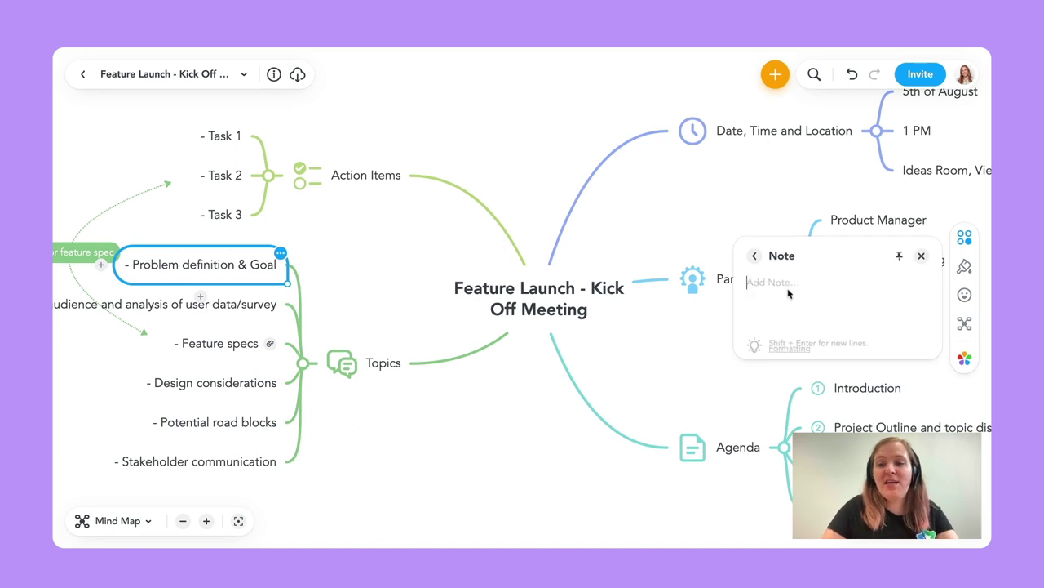
pyautogui.write('What was th')
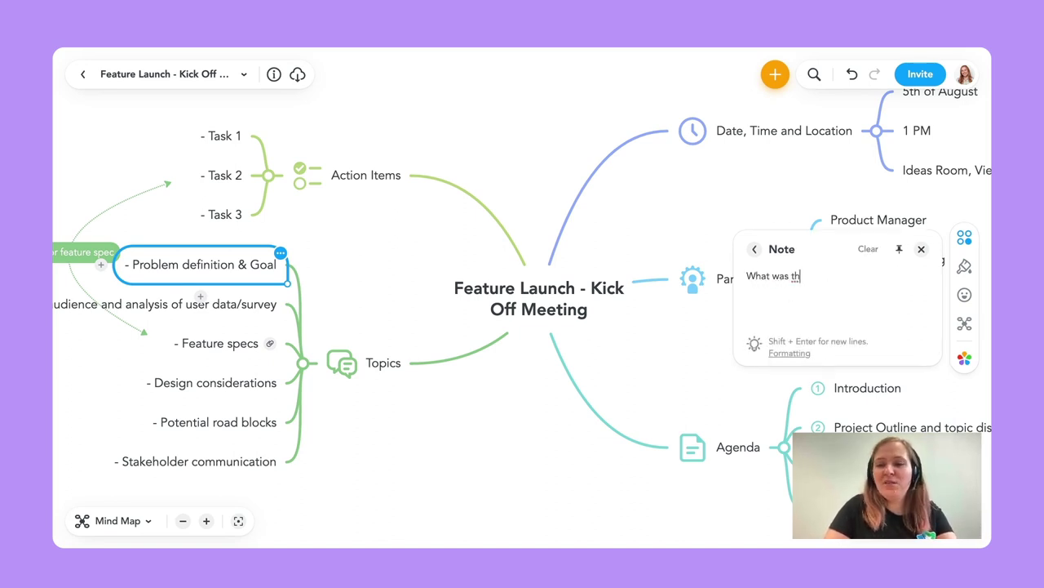
pyautogui.write('e problem for t')
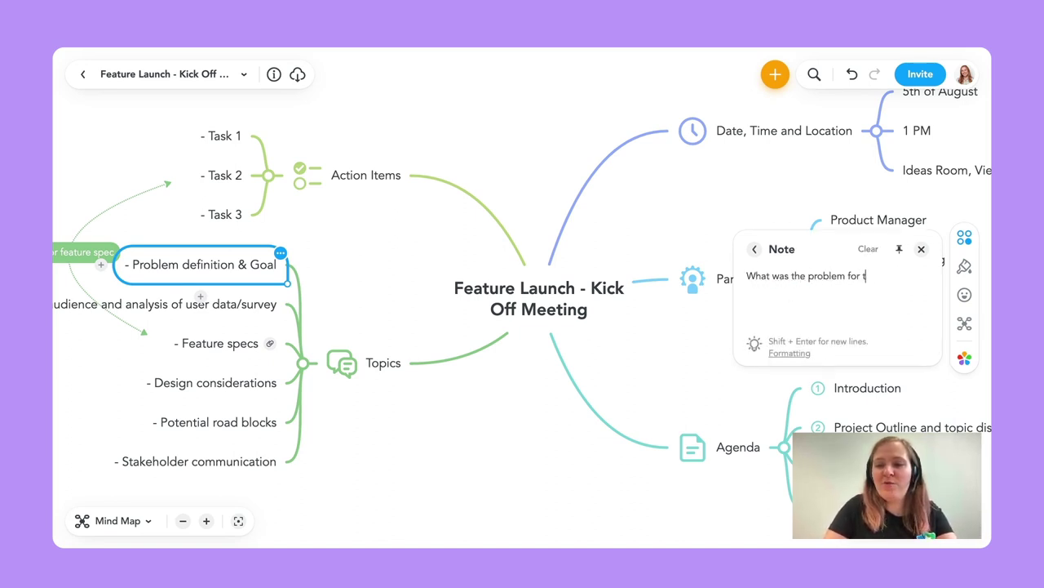
pyautogui.write('he customers?')
# - Add the second line "What is the use case going to be?" to the note and save it
pyautogui.hotkey('shift', 'Return')
pyautogui.write('What ')
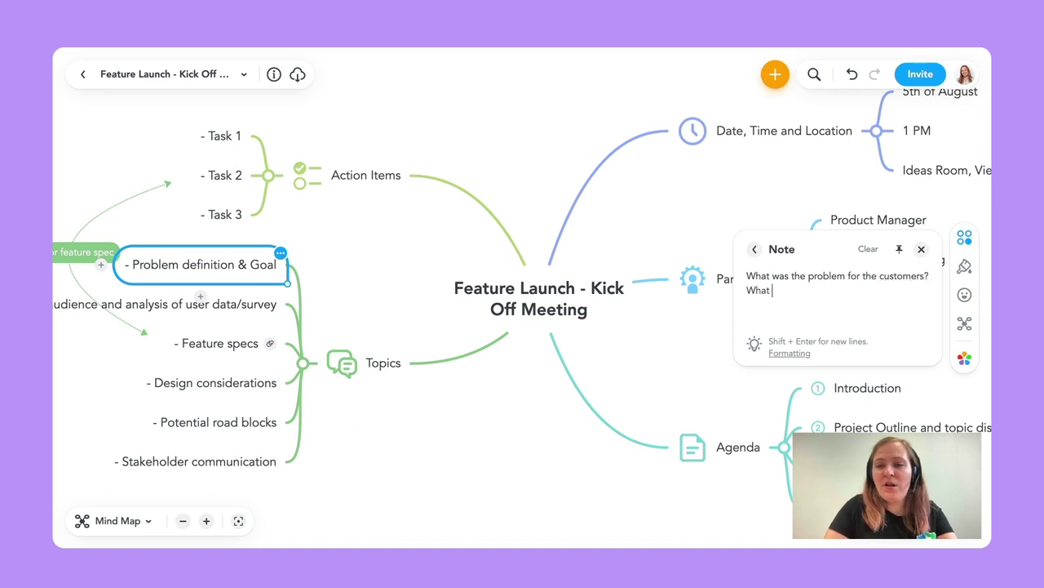
pyautogui.write('is th')
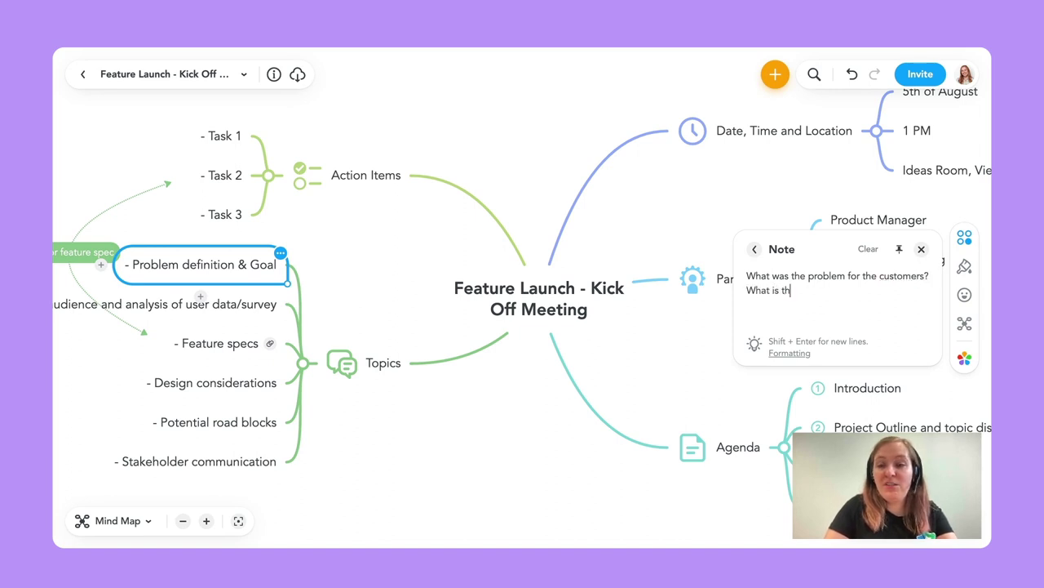
pyautogui.write('e use case goijng t')
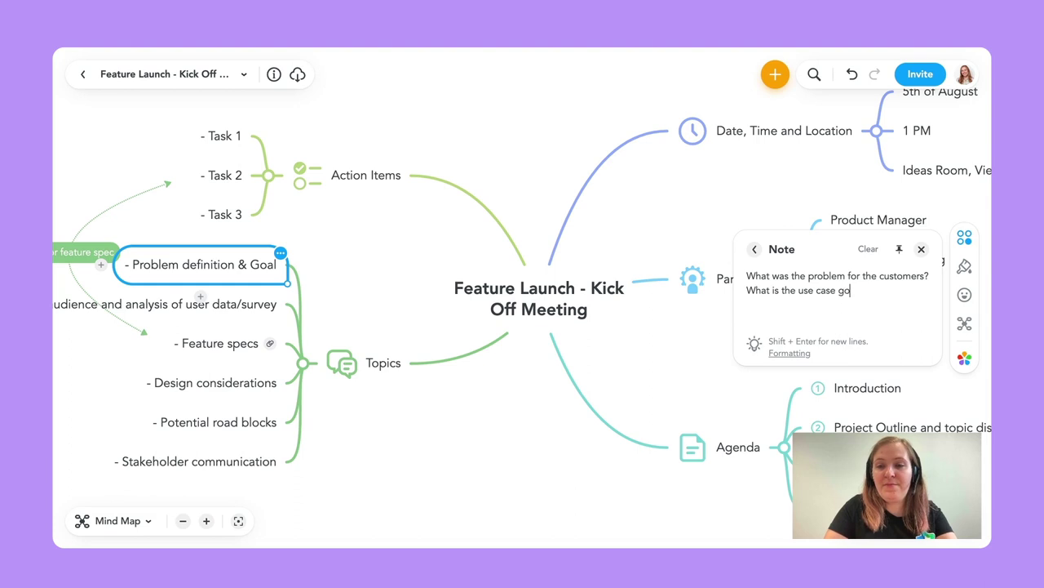
pyautogui.press('BackSpace')
pyautogui.press('BackSpace')
pyautogui.press('BackSpace')
pyautogui.press('BackSpace')
pyautogui.press('BackSpace')
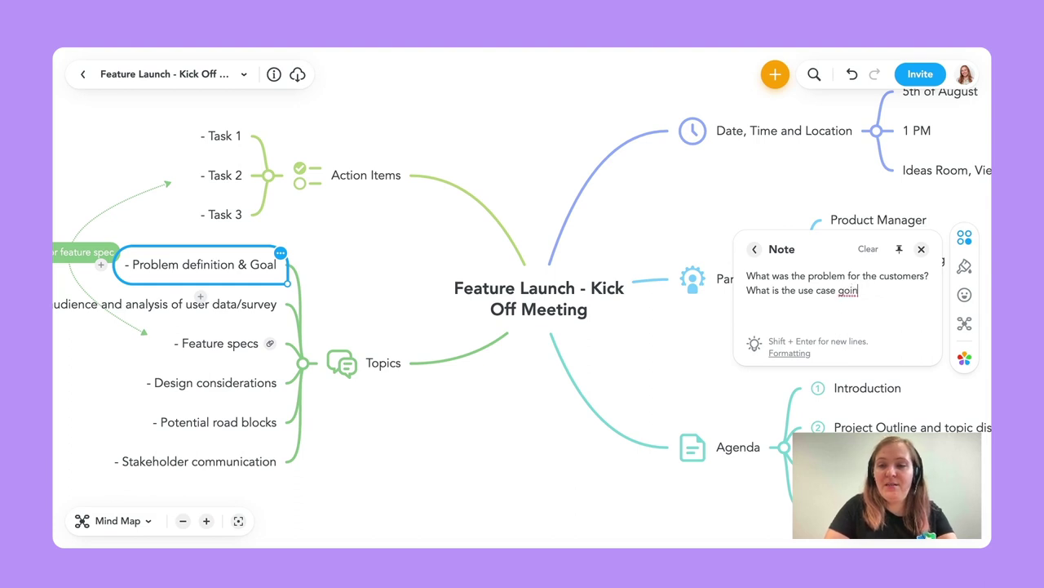
pyautogui.write('ng to be?')
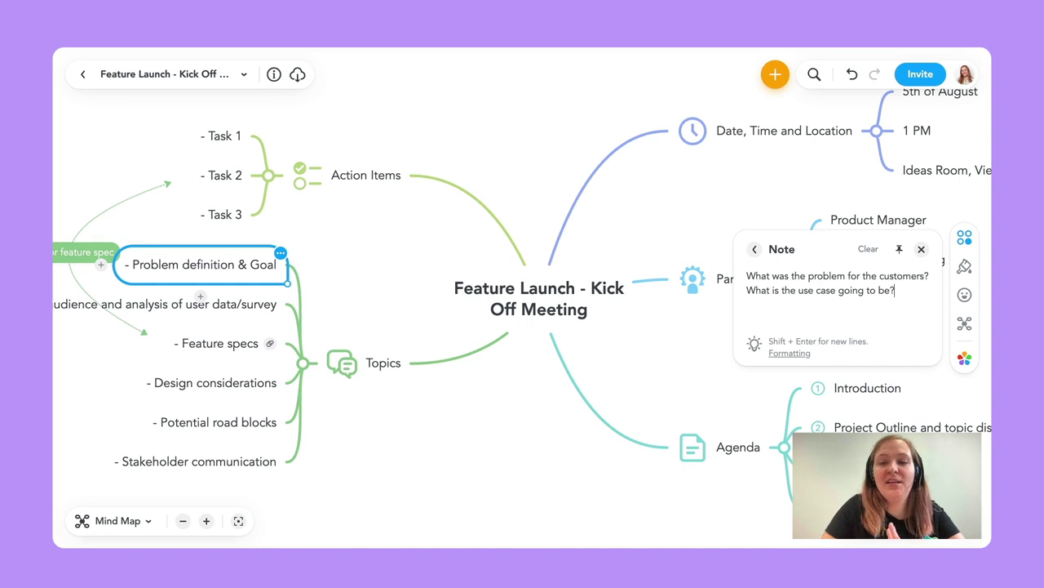
pyautogui.press('Return')
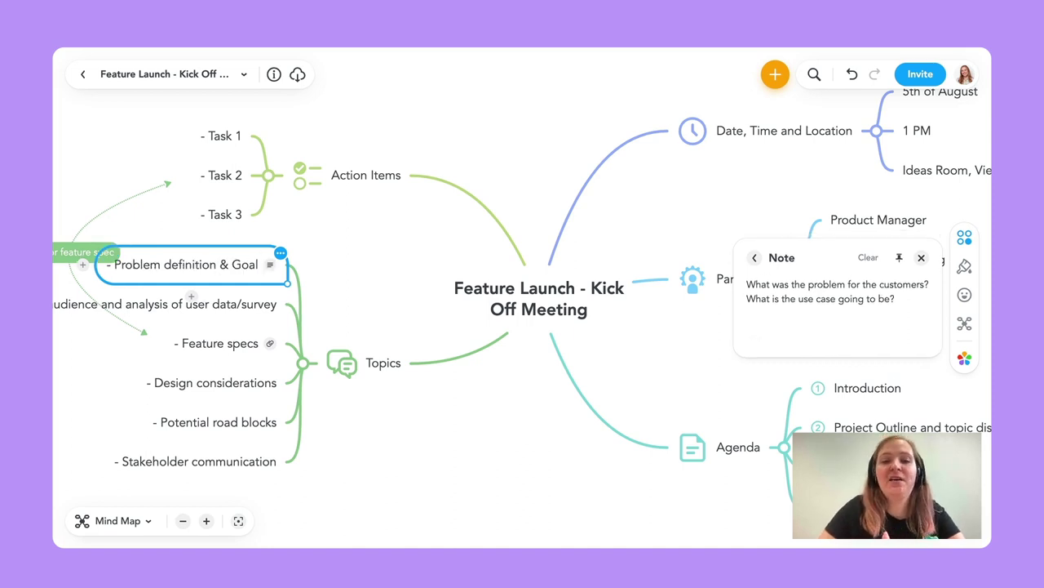
# - Open the note of "Problem definition & Goal", keep it pinned while looking over the map, and close it
pyautogui.click(271, 266)
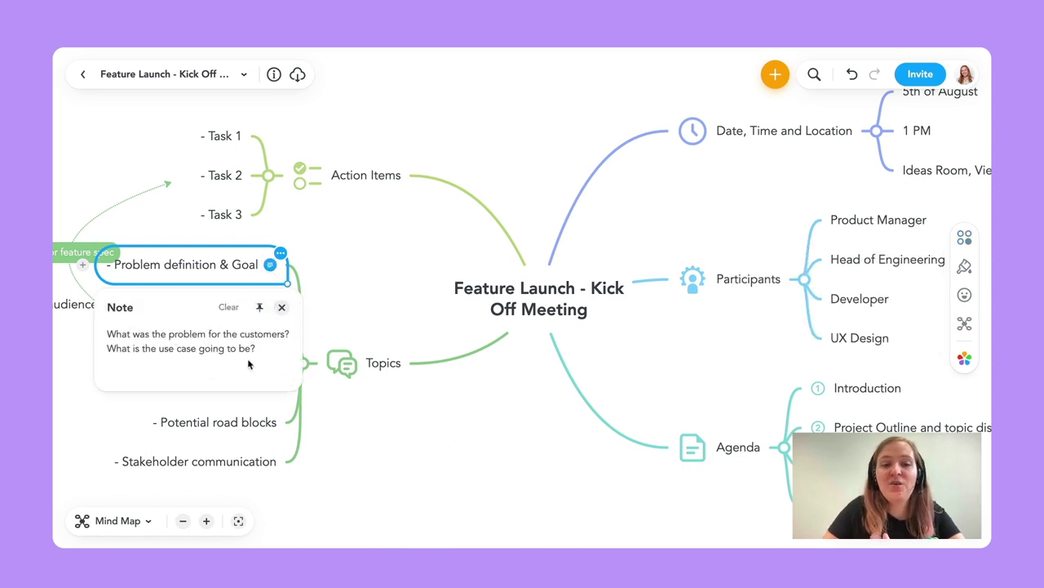
pyautogui.click(260, 310)
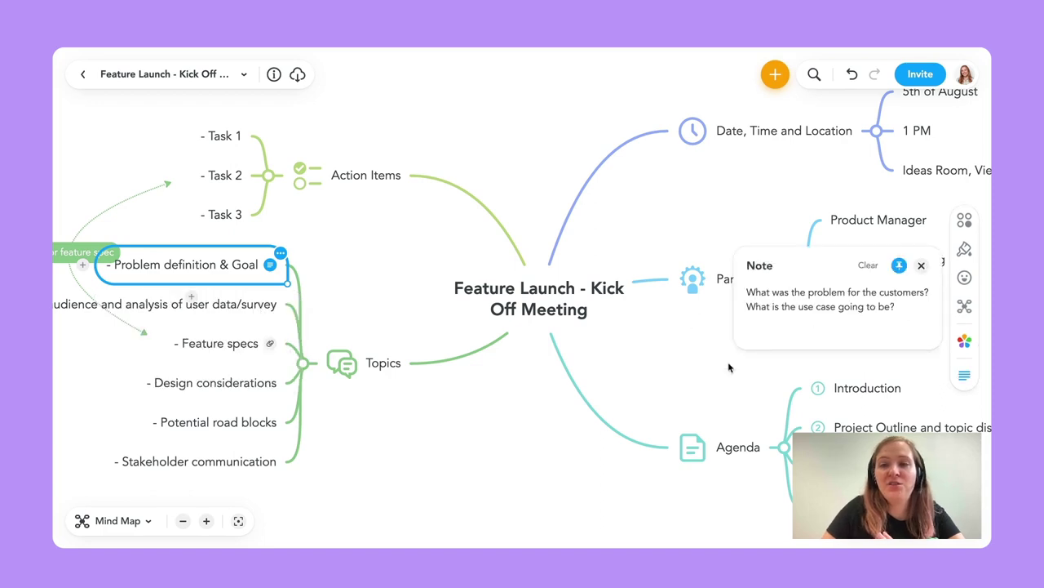
pyautogui.scroll(-3, 728, 367)
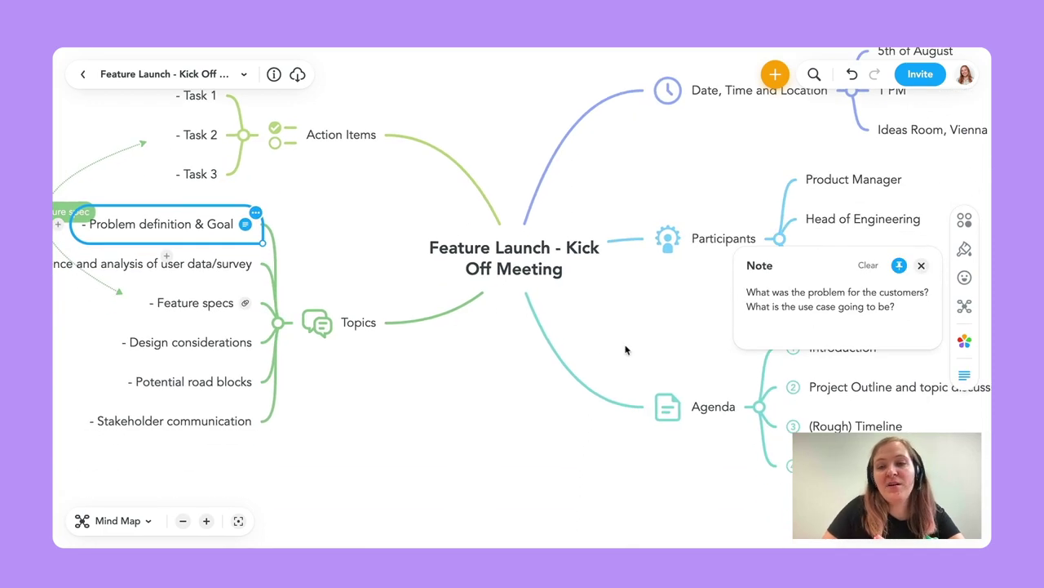
pyautogui.scroll(4, 625, 350)
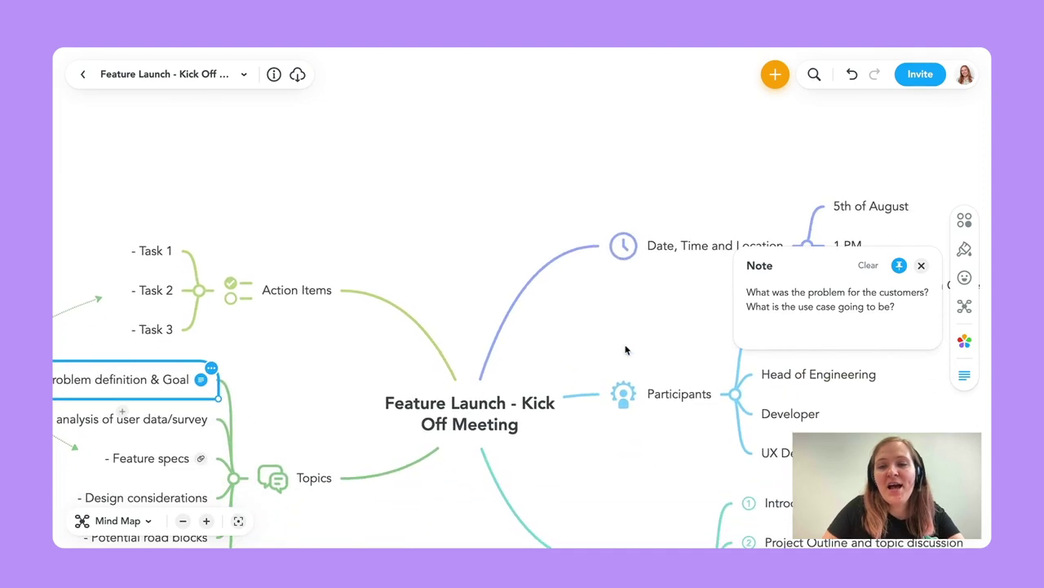
pyautogui.scroll(-2, 676, 385)
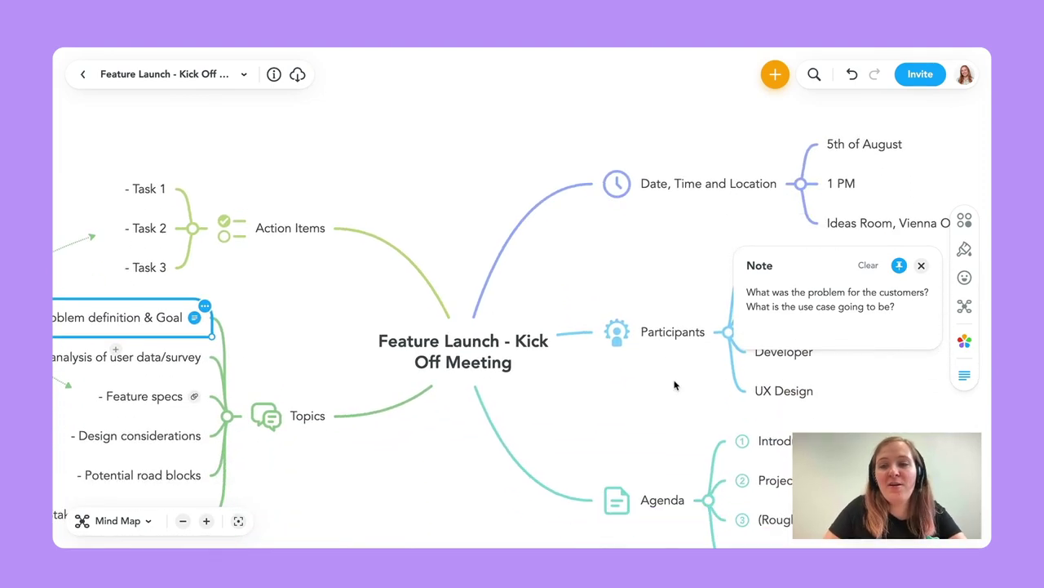
pyautogui.scroll(-2, 718, 348)
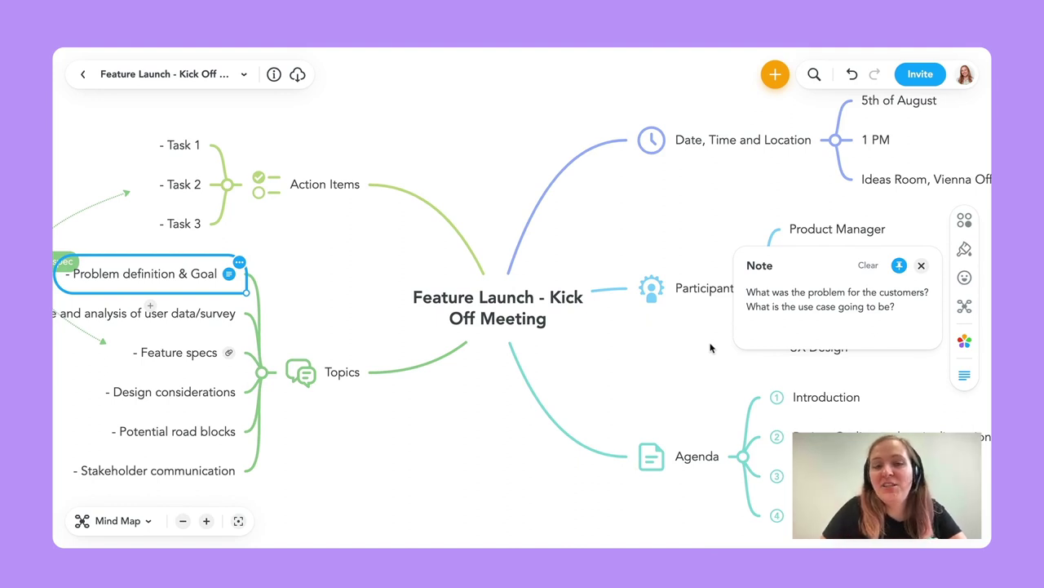
pyautogui.click(922, 268)
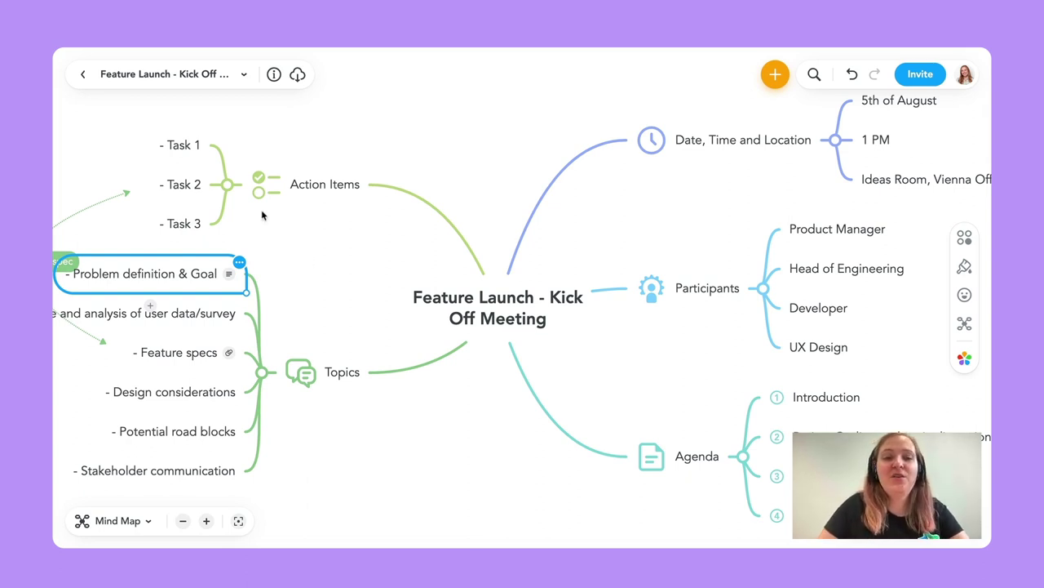
# - Start assigning the "Task 1" topic as a task and go back to the list of projects it can be added to
pyautogui.click(183, 146)
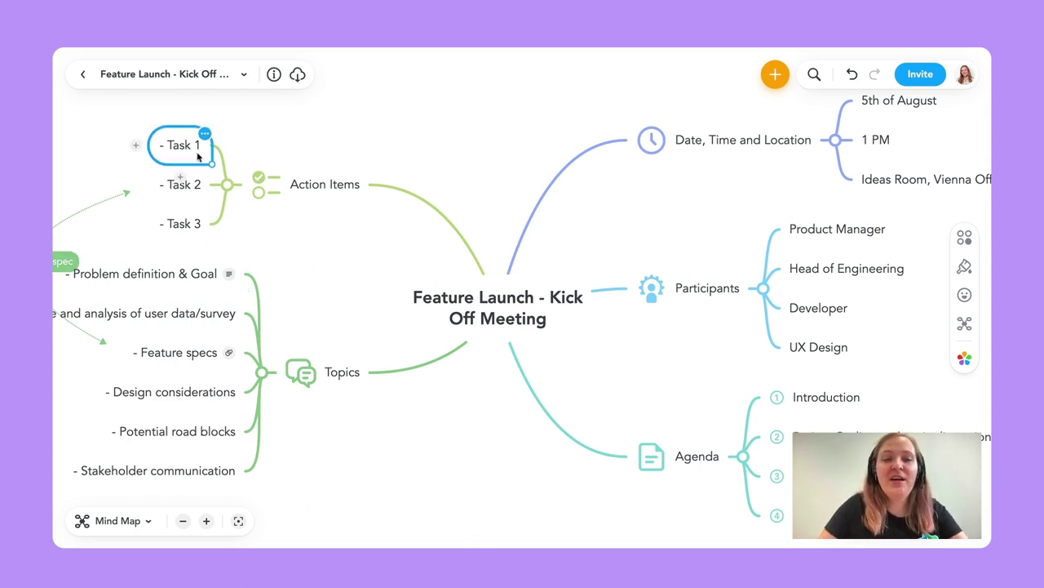
pyautogui.click(964, 238)
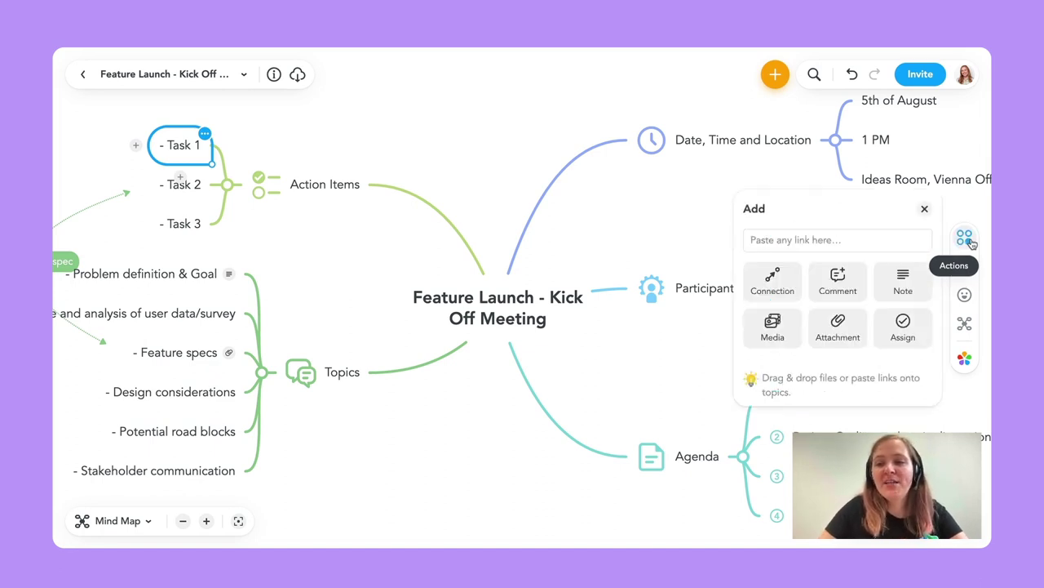
pyautogui.click(912, 333)
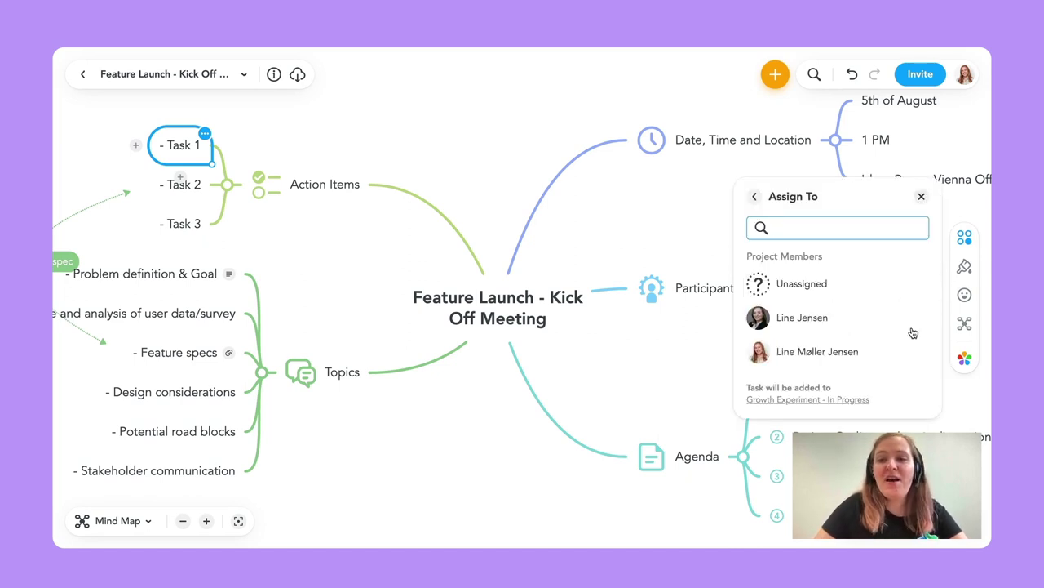
pyautogui.click(755, 199)
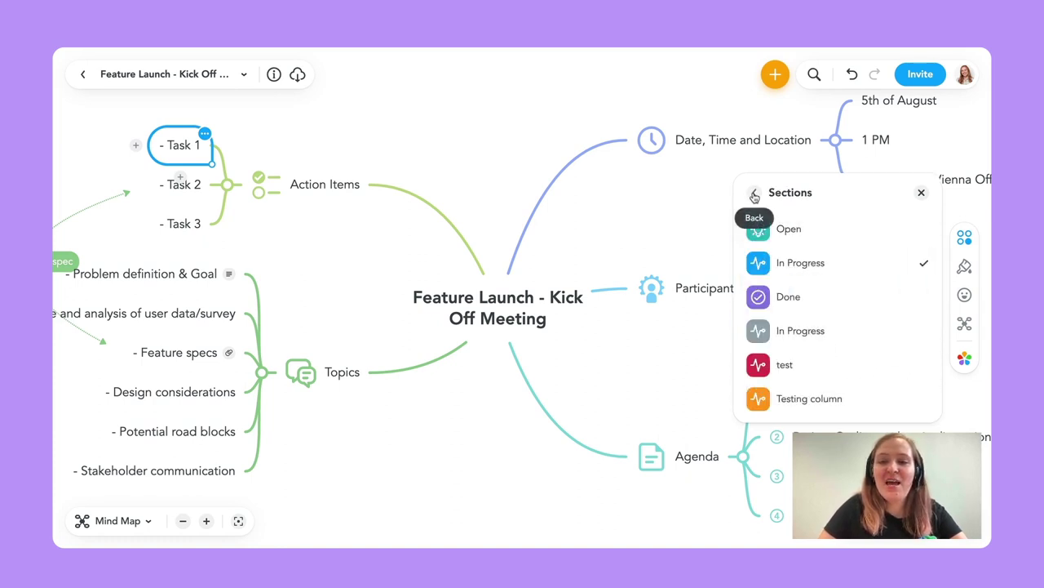
pyautogui.click(755, 194)
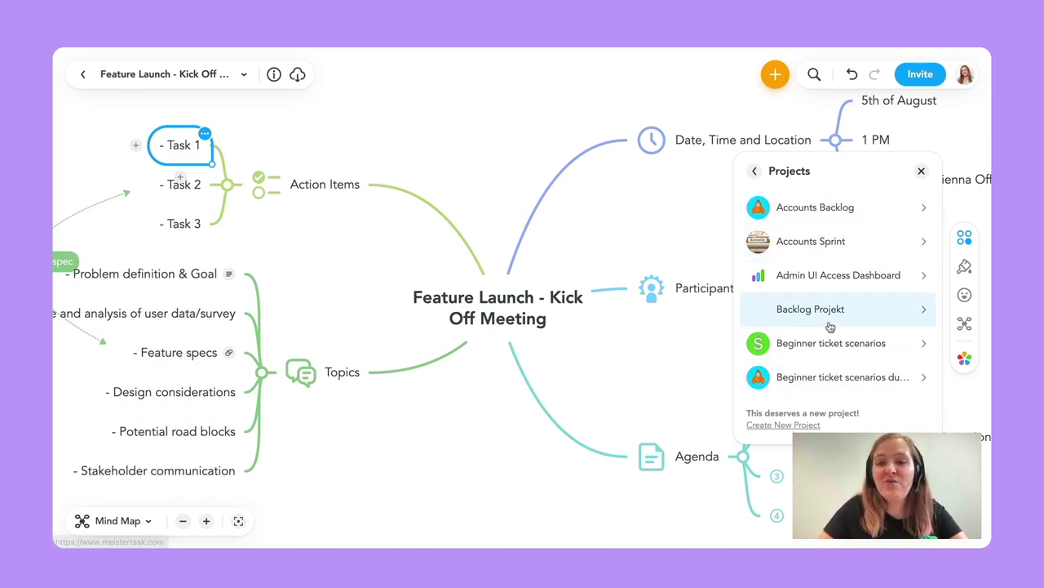
# - Add "Task 1" to the Open section of "Project Feature Launch" as an unassigned task and close the assignment options
pyautogui.scroll(-8, 830, 326)
pyautogui.scroll(-10, 829, 326)
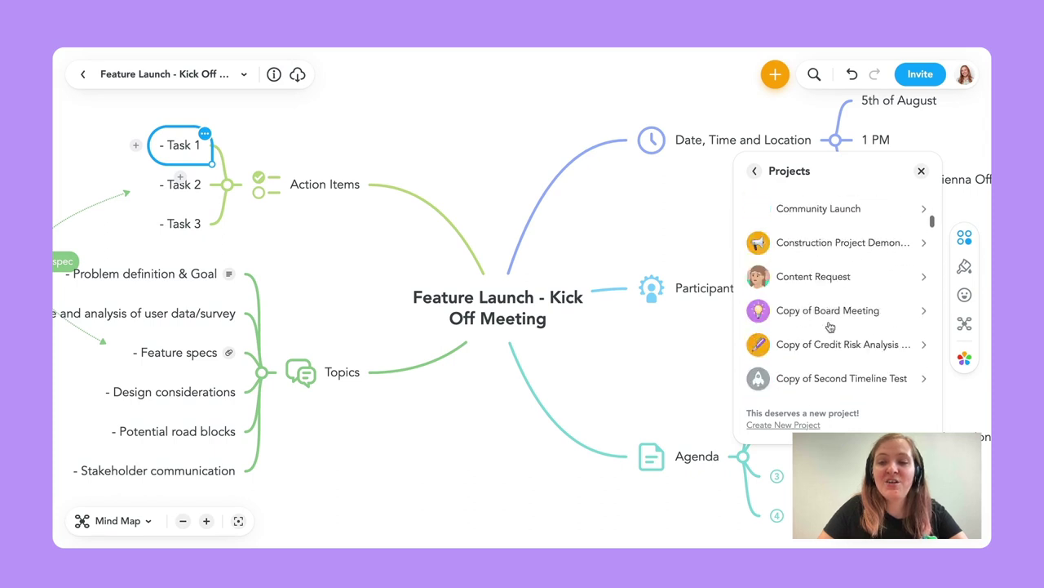
pyautogui.scroll(-10, 830, 327)
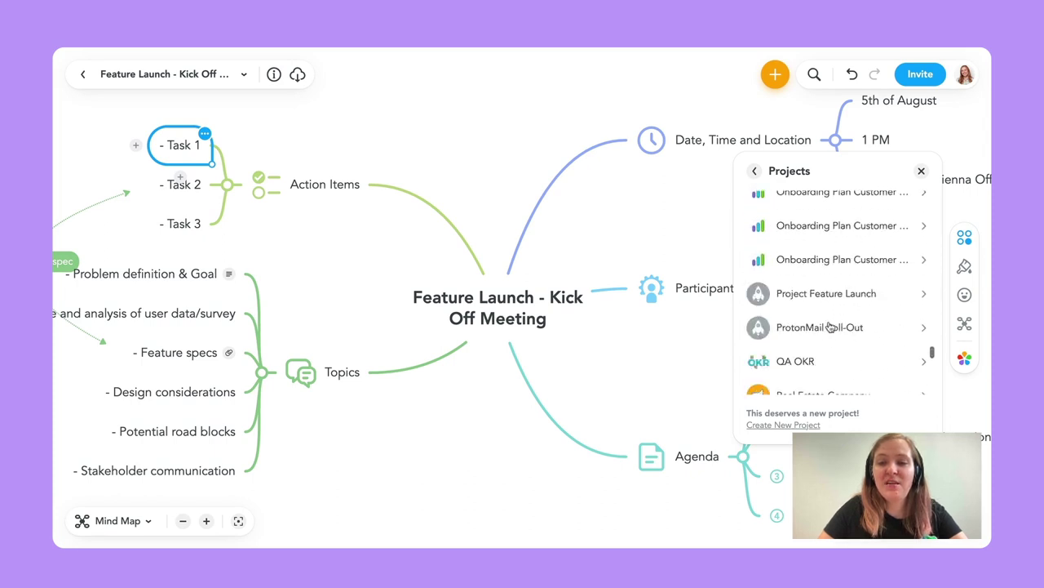
pyautogui.scroll(-4, 830, 326)
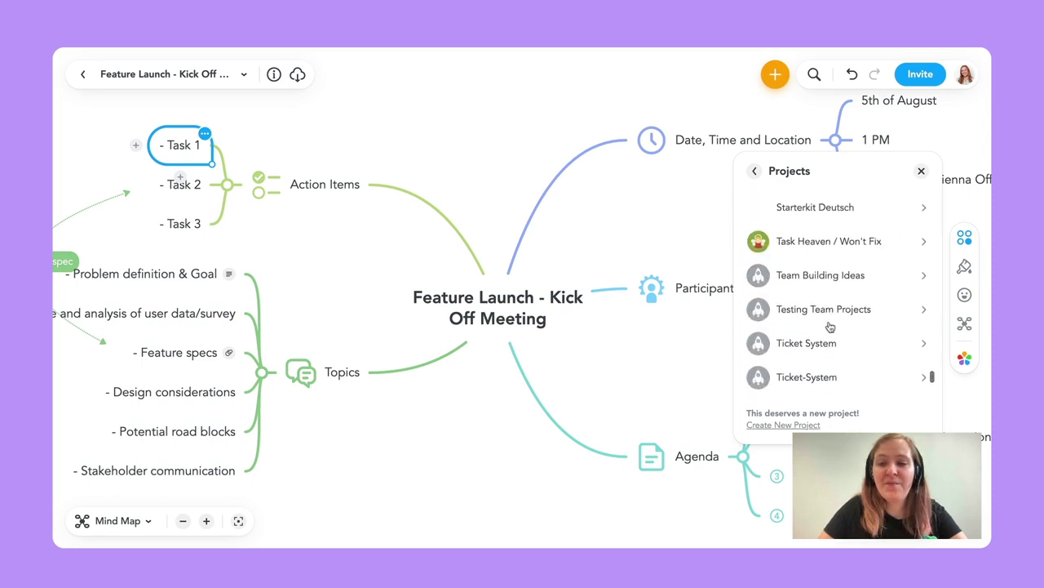
pyautogui.scroll(8, 830, 327)
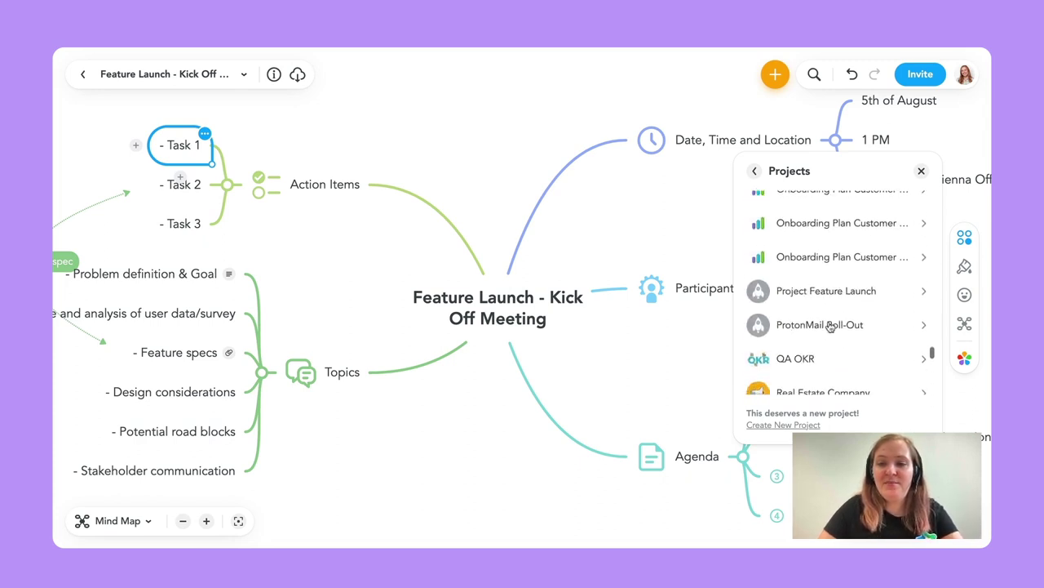
pyautogui.click(830, 290)
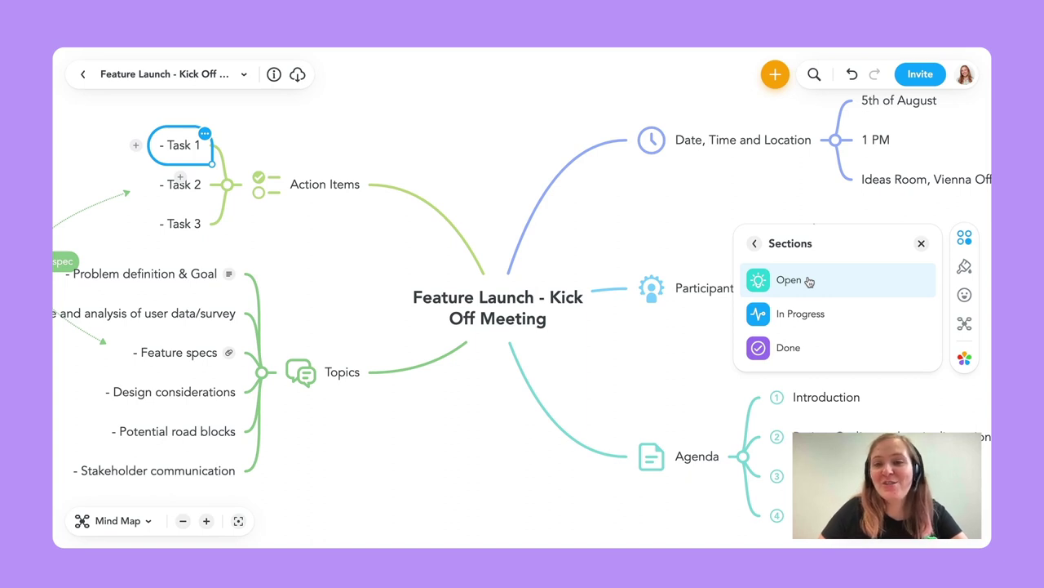
pyautogui.click(809, 281)
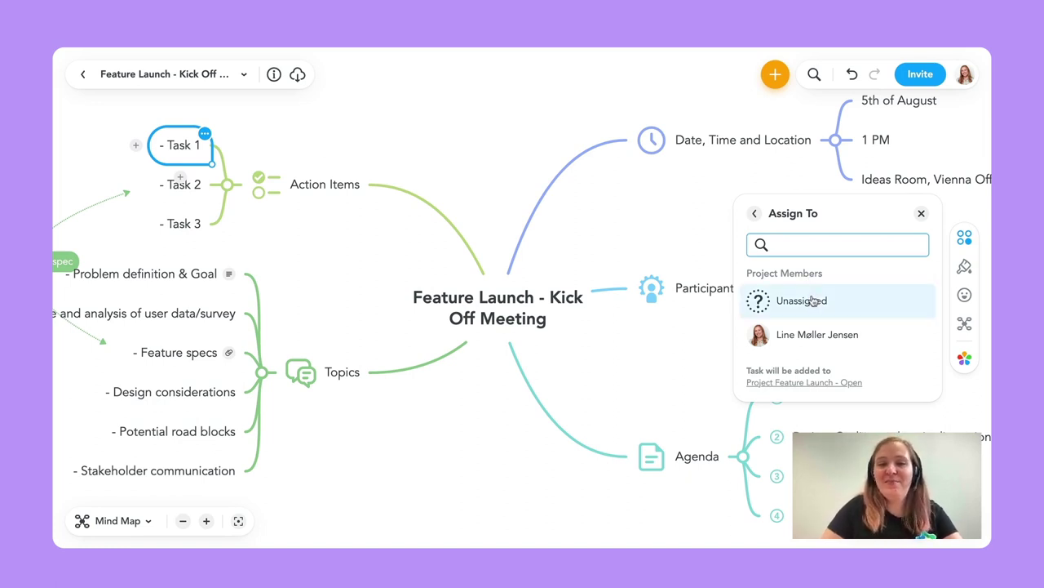
pyautogui.click(813, 302)
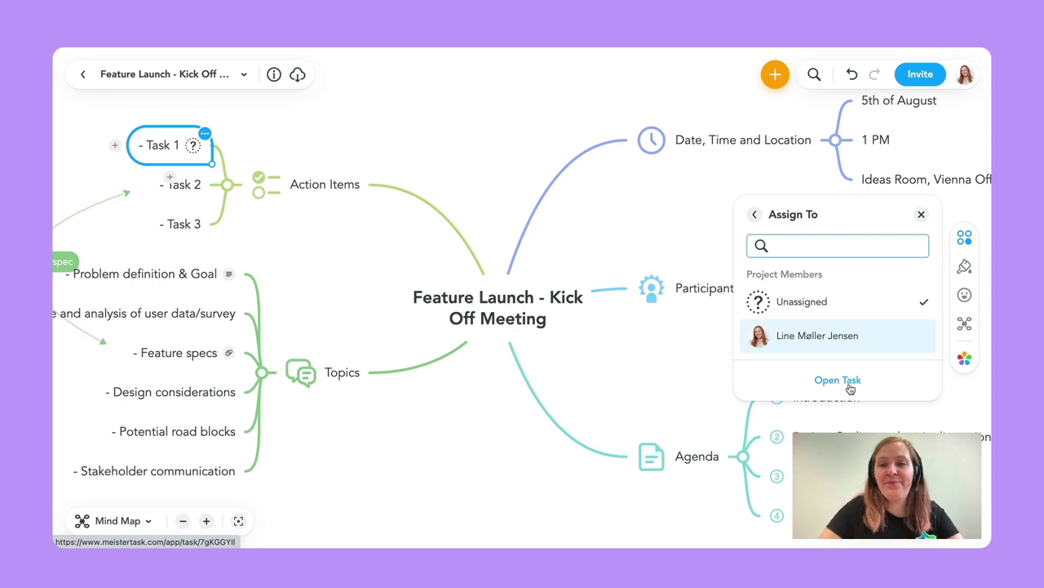
pyautogui.click(608, 224)
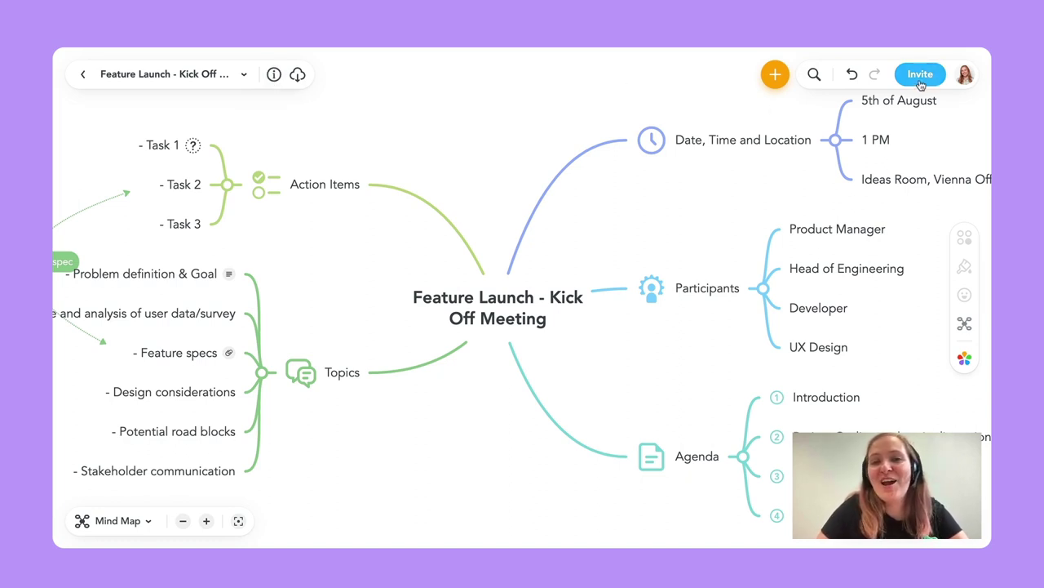
# - Enable the map's share link and add the suggested contact with the pink initial avatar to a new member invitation
pyautogui.click(274, 75)
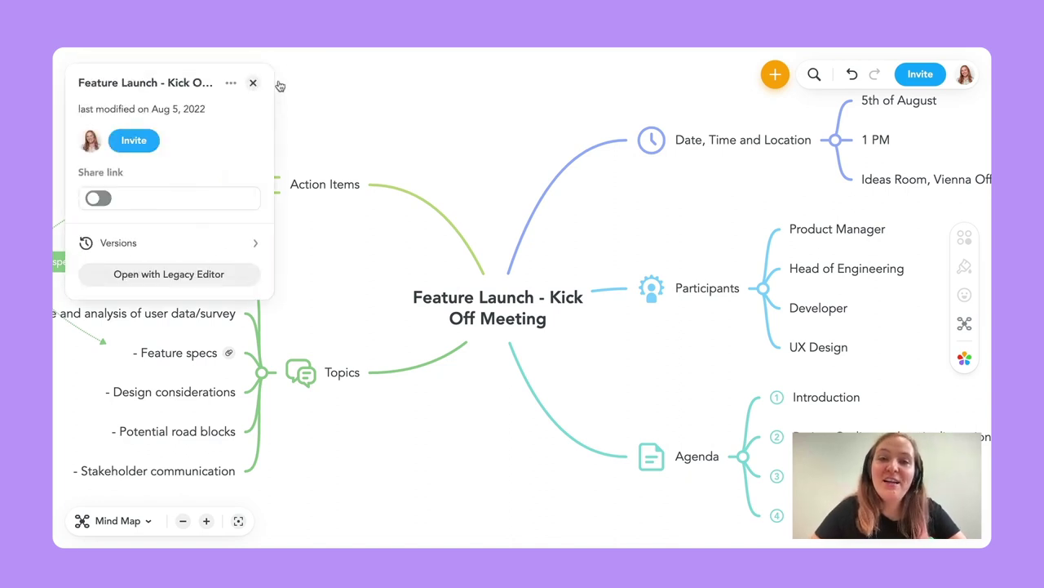
pyautogui.click(99, 198)
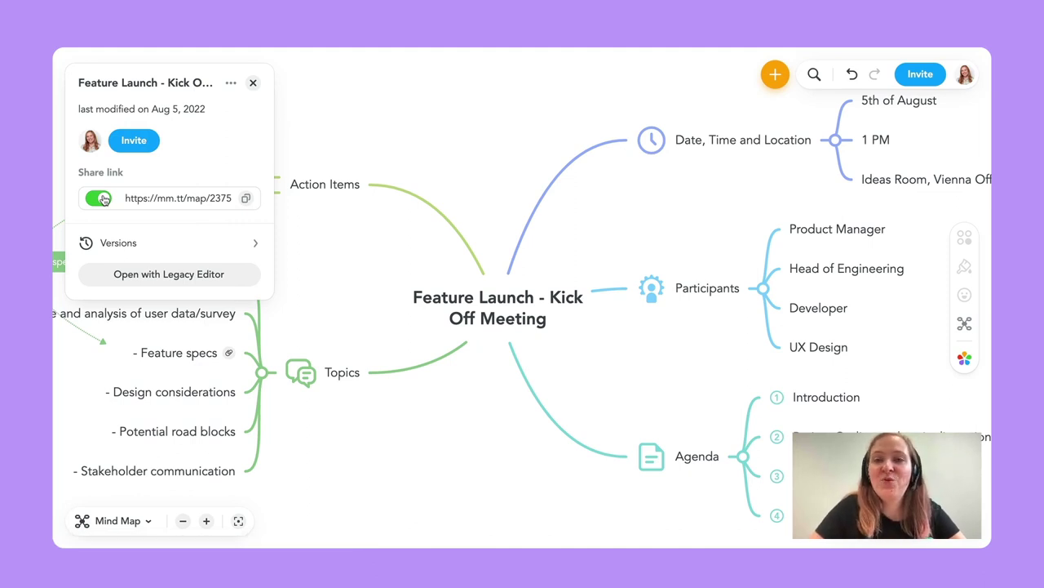
pyautogui.click(134, 141)
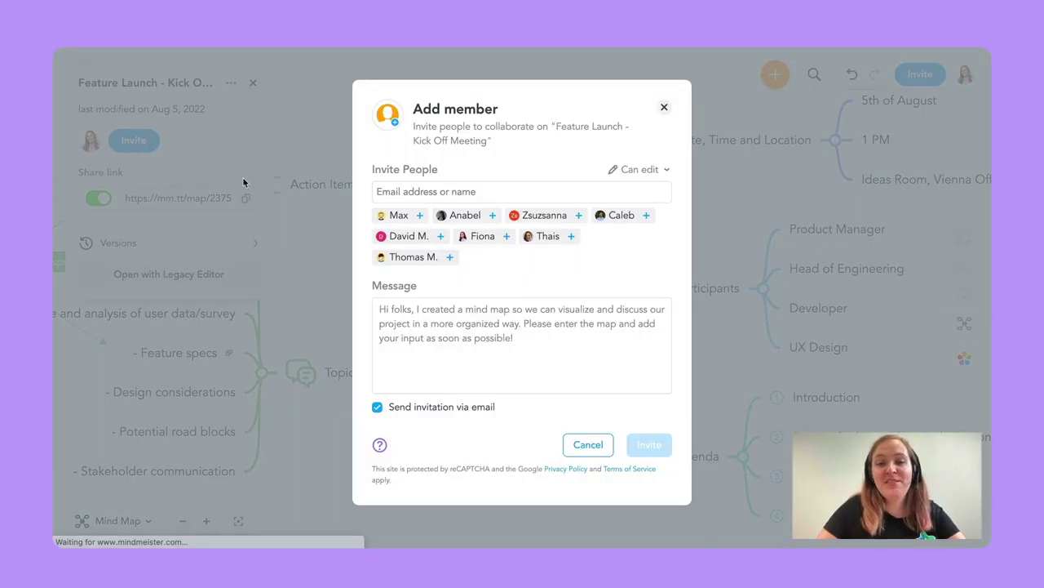
pyautogui.click(453, 193)
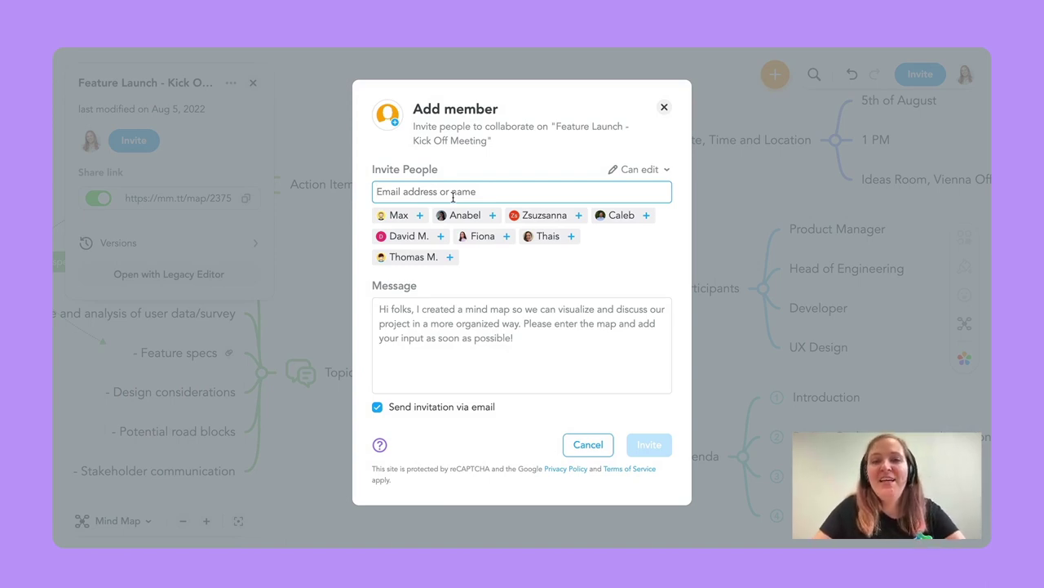
pyautogui.click(409, 237)
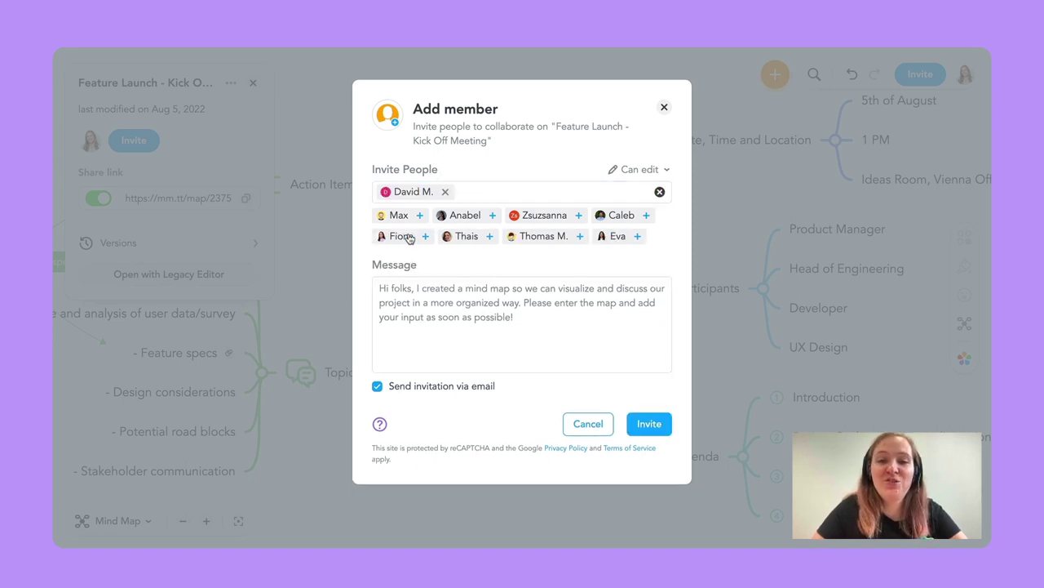
# - Write an invitation message greeting the invitee by first name, followed by "let's work together on this!", and send the invitation
pyautogui.click(436, 326)
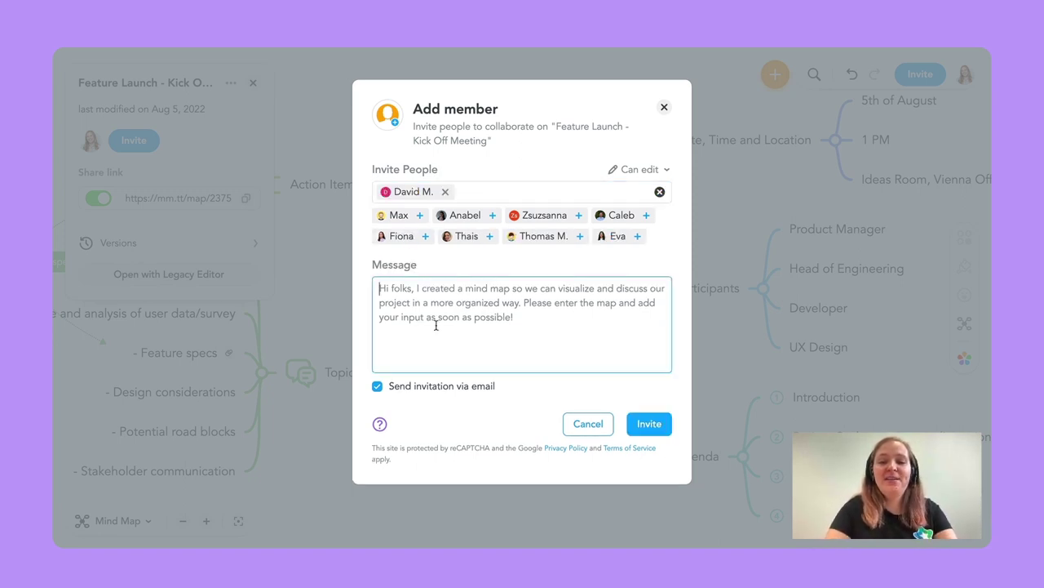
pyautogui.write('Hey Dav')
pyautogui.press('BackSpace')
pyautogui.press('BackSpace')
pyautogui.press('BackSpace')
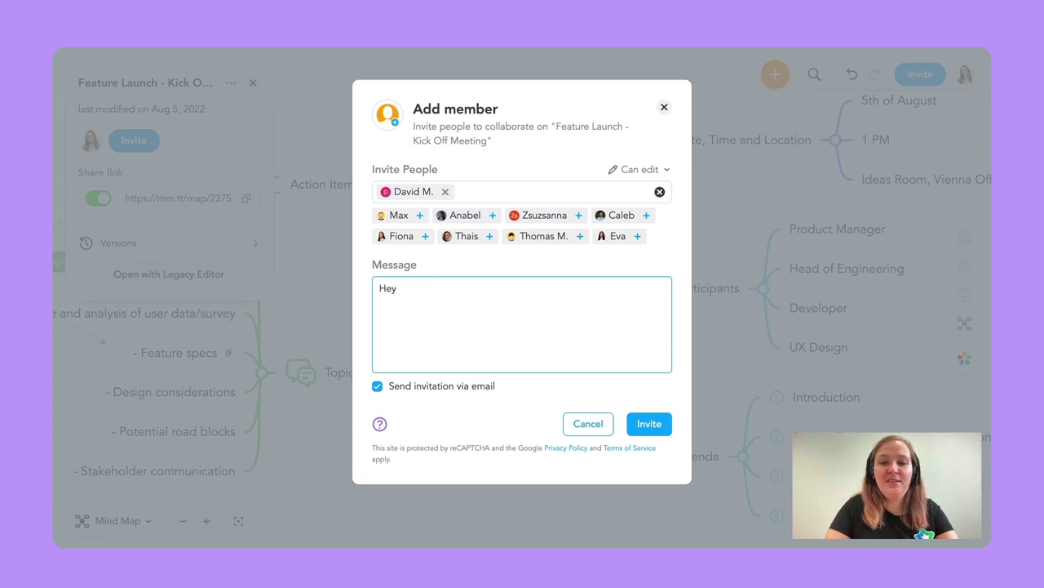
pyautogui.press('BackSpace')
pyautogui.press('BackSpace')
pyautogui.write('i David, let')
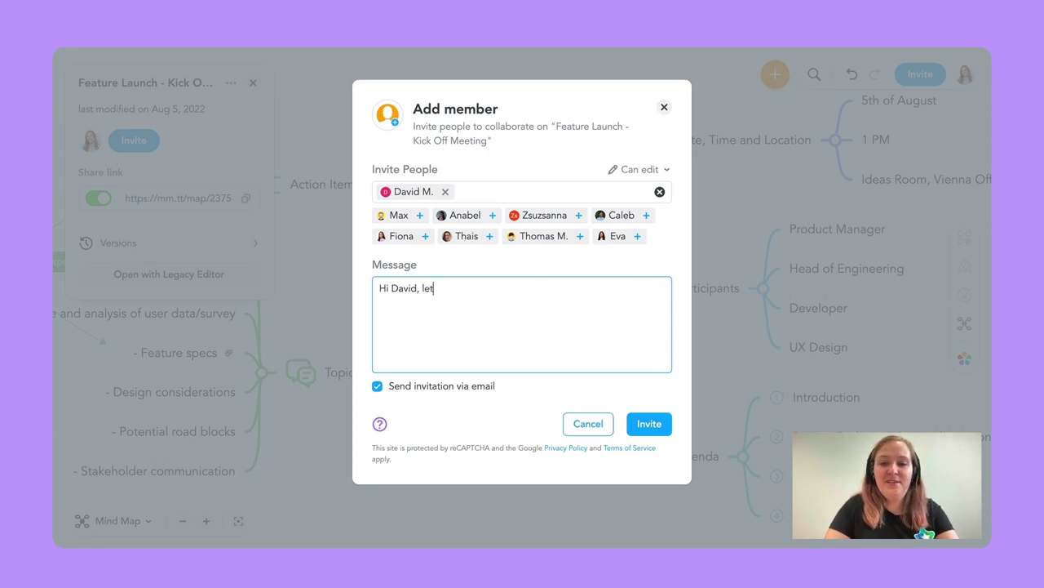
pyautogui.write("'s work toget")
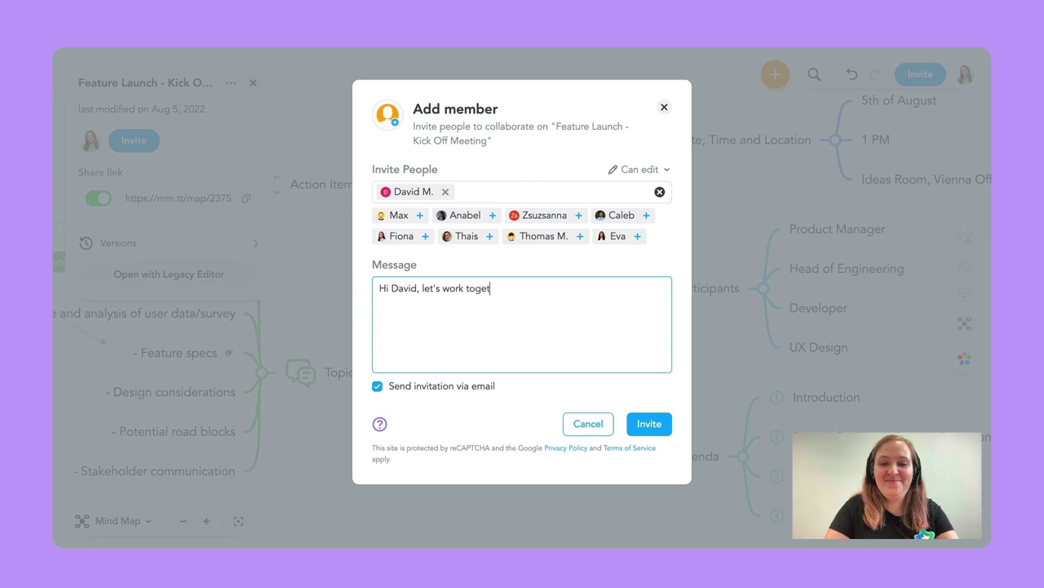
pyautogui.write('her on this!')
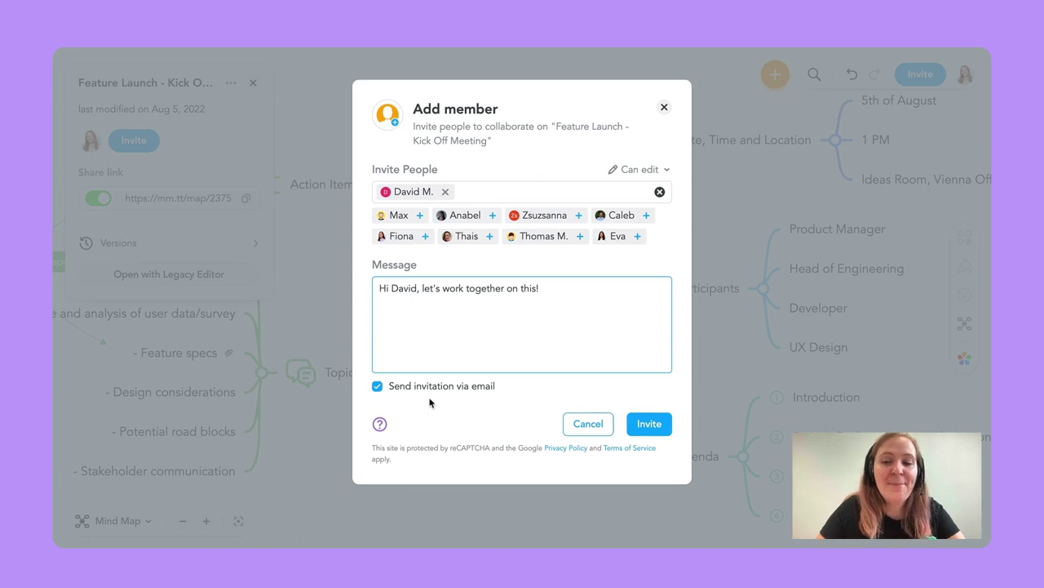
pyautogui.click(647, 422)
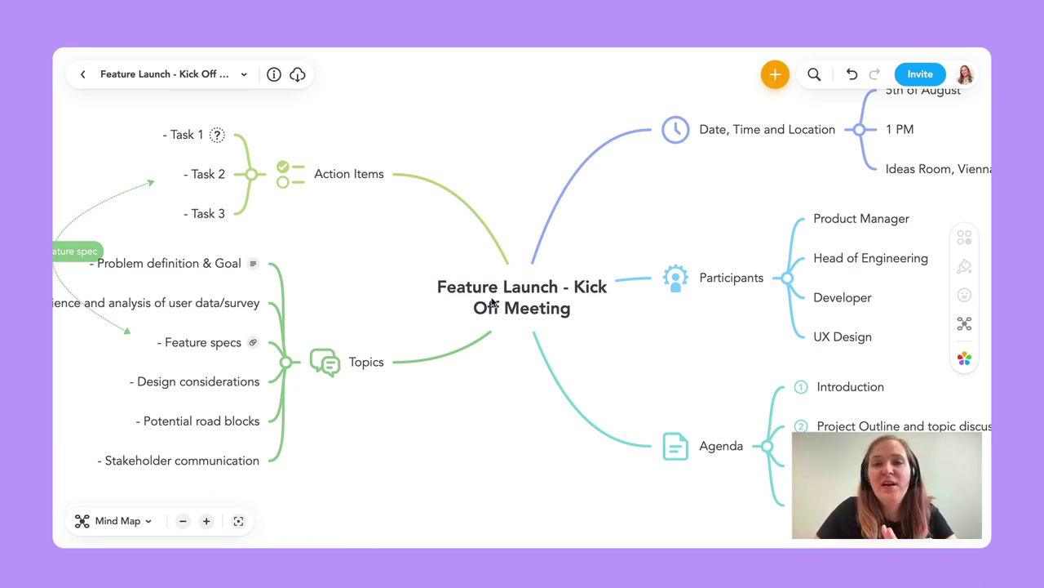
# - Start publishing the map from its map information and continue to the publishing settings
pyautogui.click(274, 76)
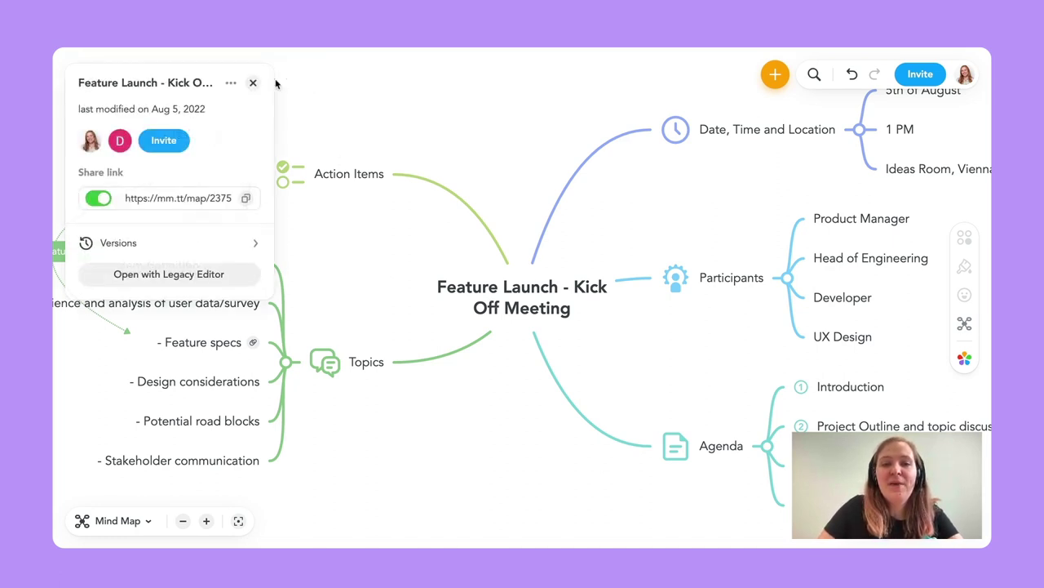
pyautogui.click(231, 83)
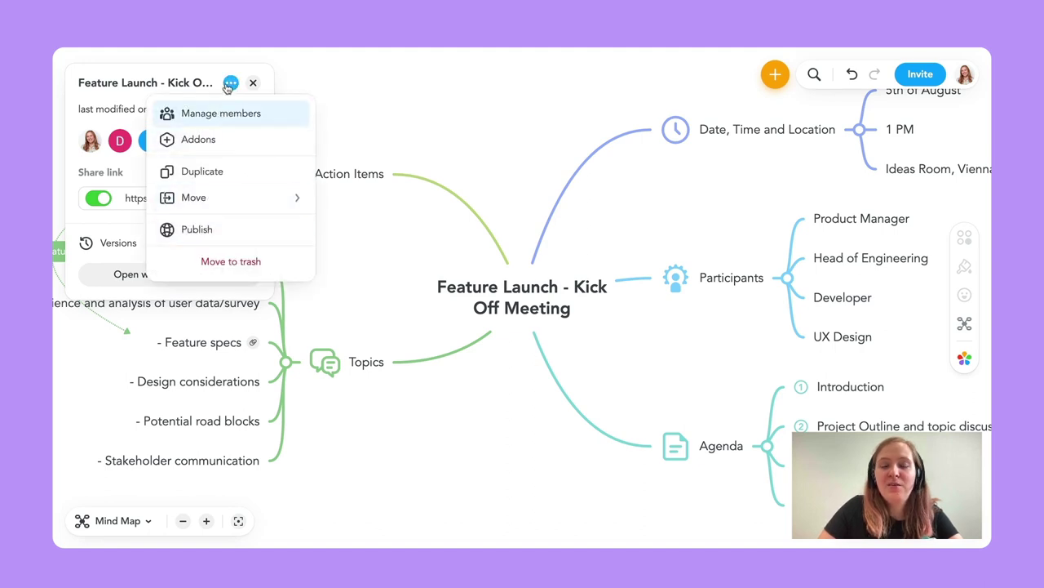
pyautogui.click(208, 235)
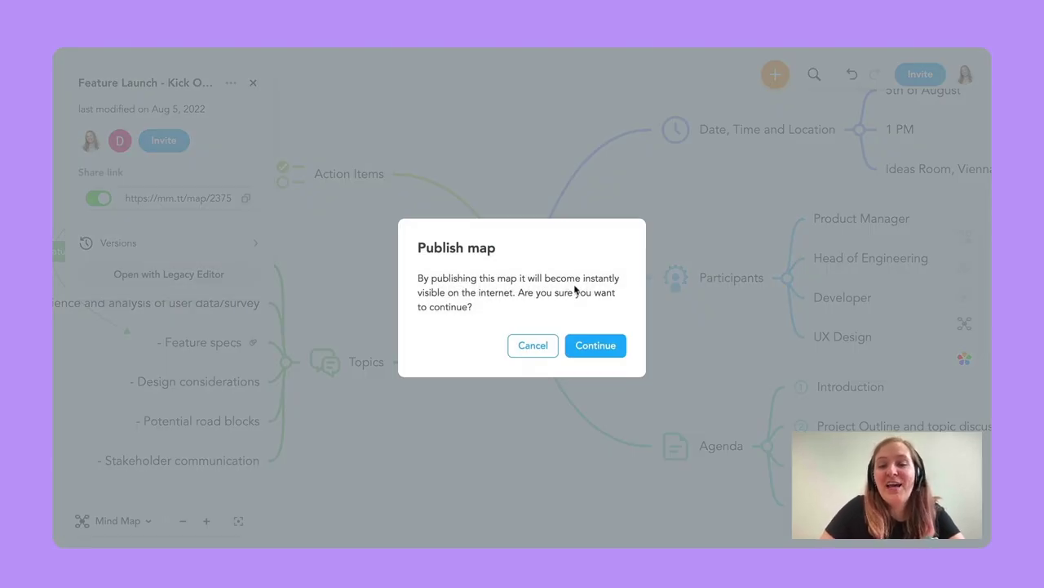
pyautogui.click(596, 346)
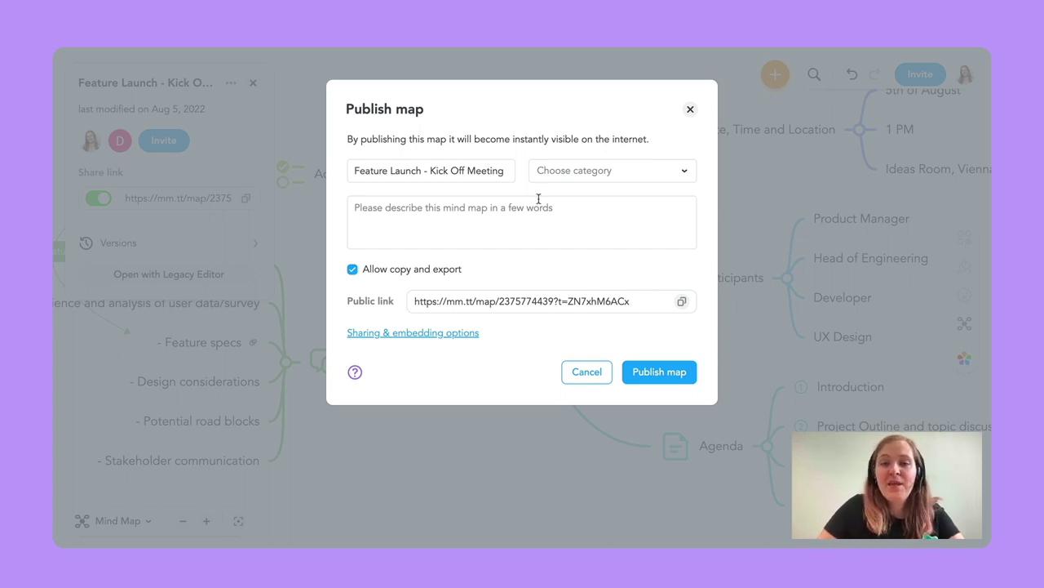
# - Set the published map's category to Business and disallow copy and export
pyautogui.click(590, 173)
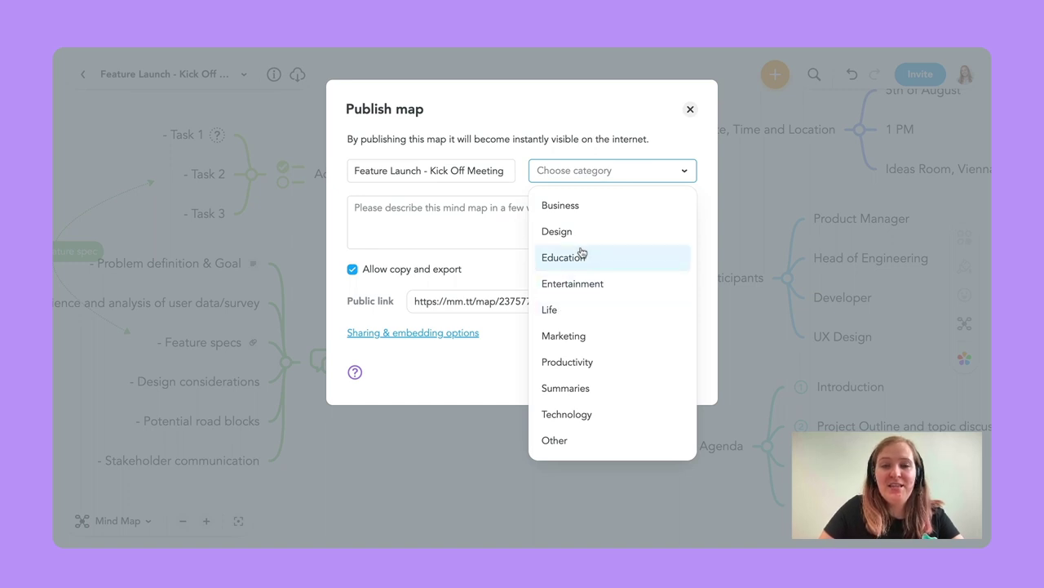
pyautogui.click(575, 206)
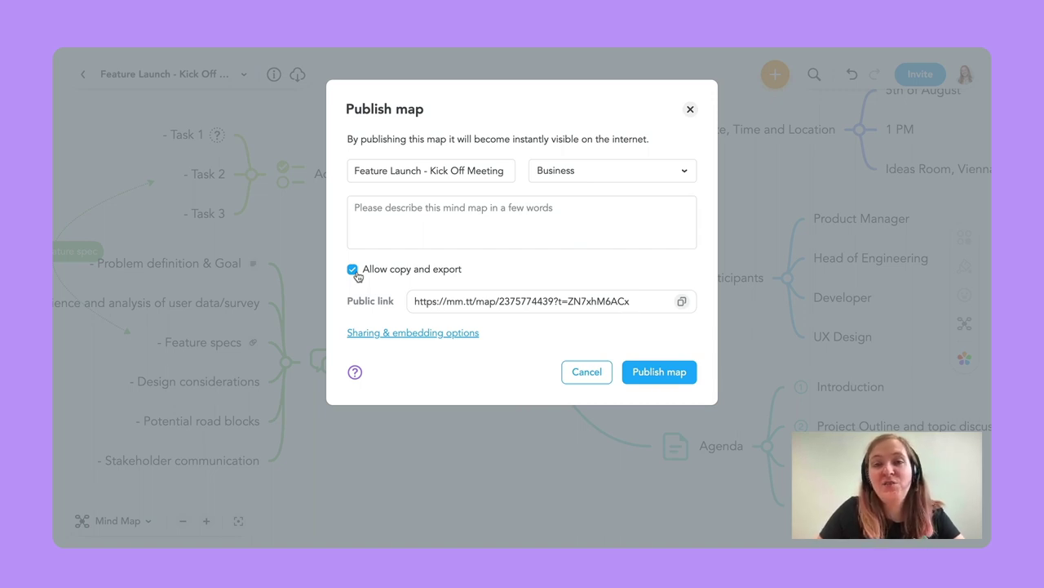
pyautogui.click(353, 270)
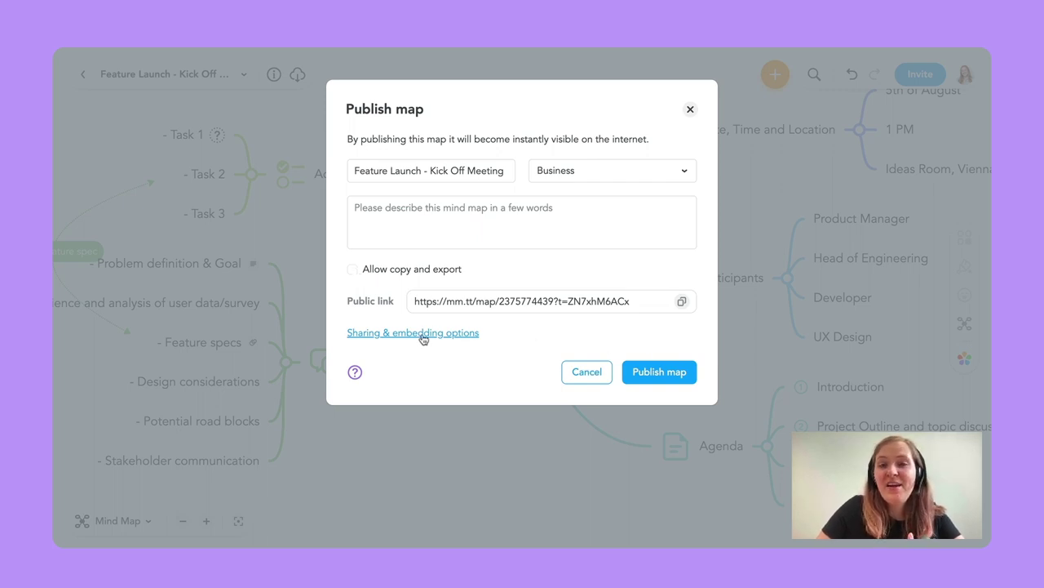
# - Review the sharing and embedding options, read through the embed code, and return to the publishing settings
pyautogui.click(368, 337)
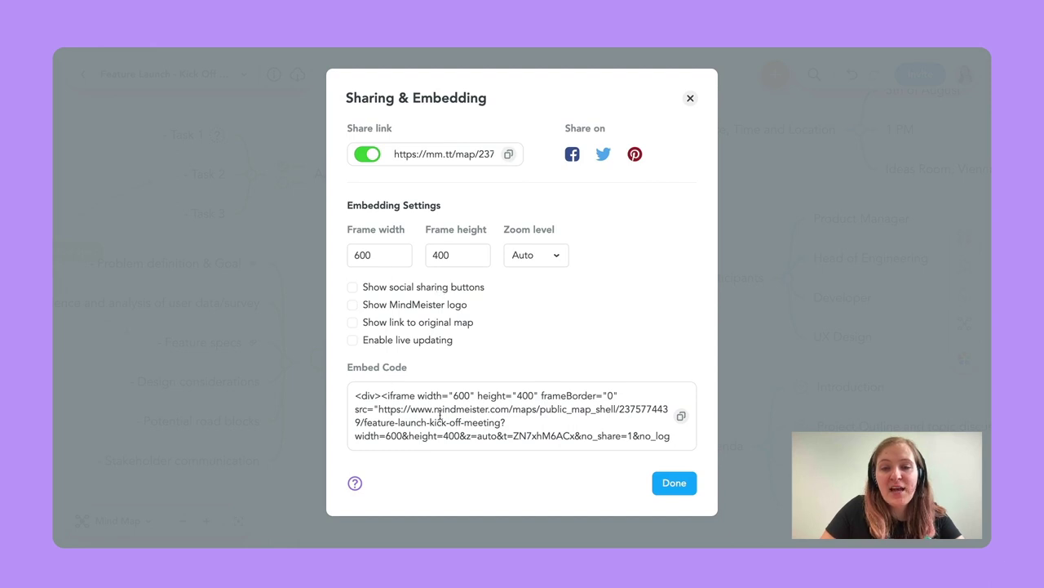
pyautogui.scroll(-2, 463, 418)
pyautogui.scroll(-2, 463, 419)
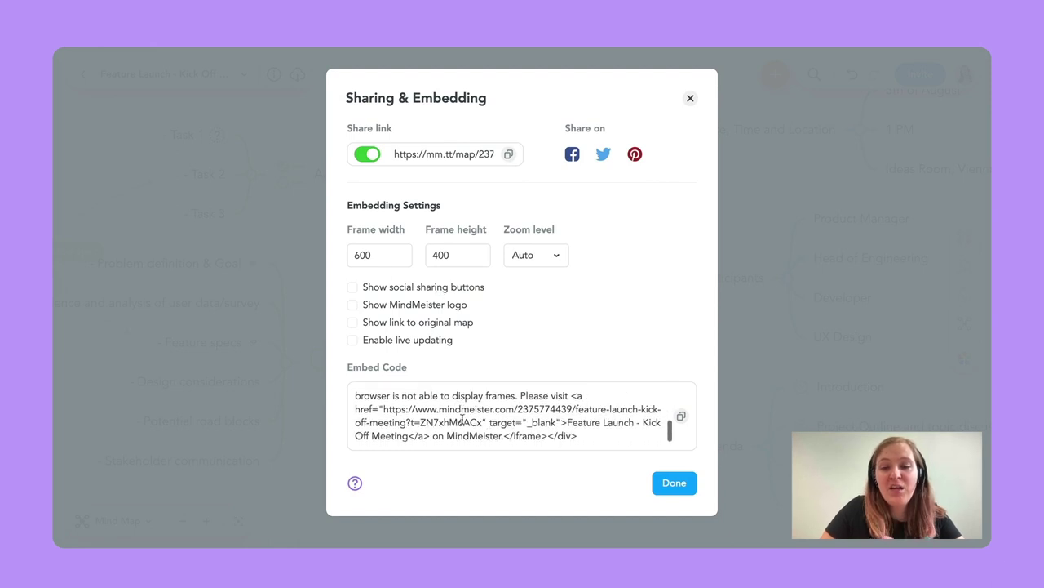
pyautogui.scroll(5, 463, 419)
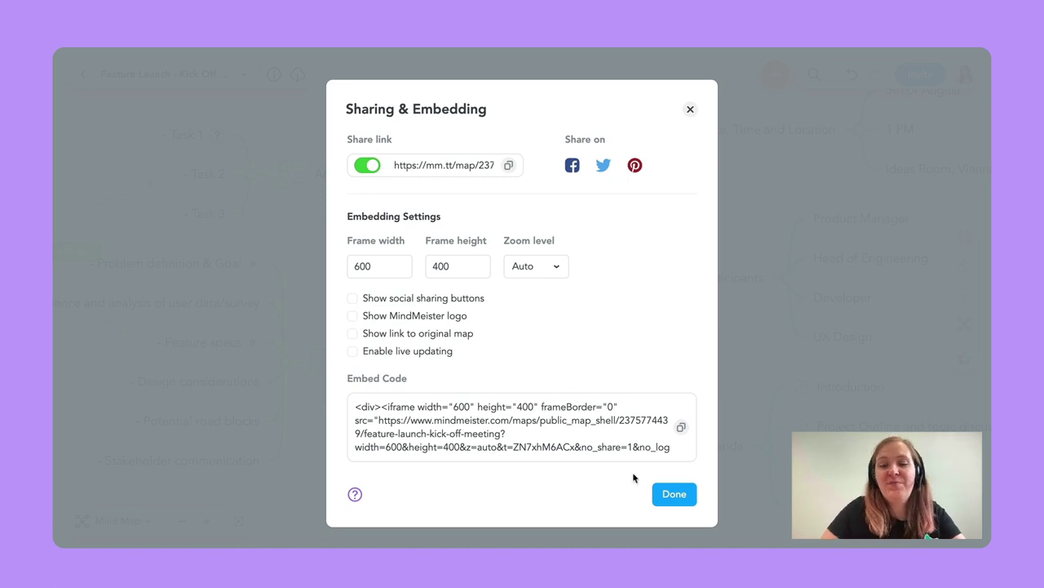
pyautogui.click(669, 495)
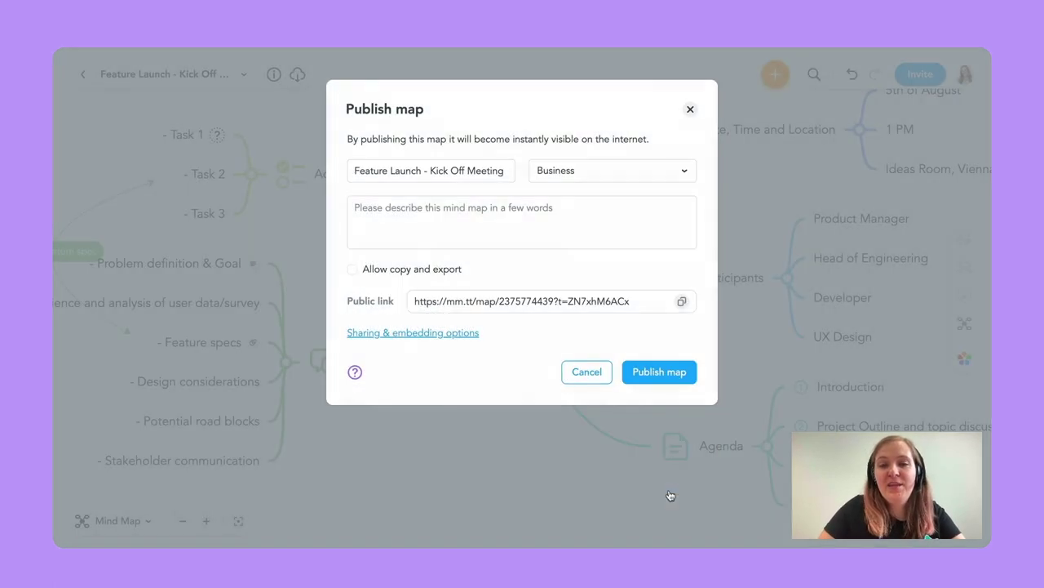
# - Publish the map with the chosen publishing settings
pyautogui.click(635, 377)
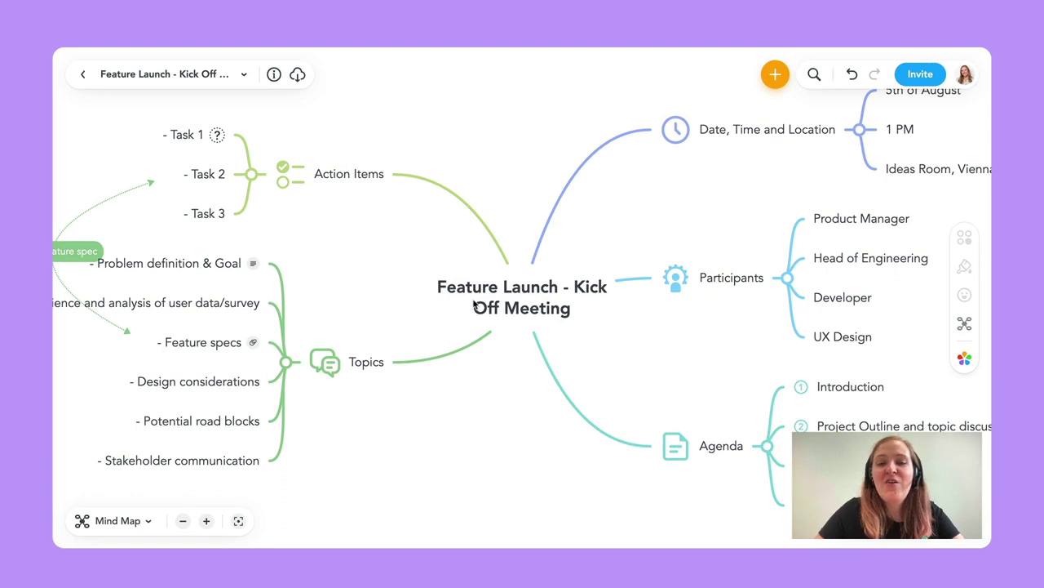
# - Comment on the Potential road blocks topic, greeting a colleague and asking whether "we really need to keep an eye on summer vacations and other functionalities?"
pyautogui.click(190, 423)
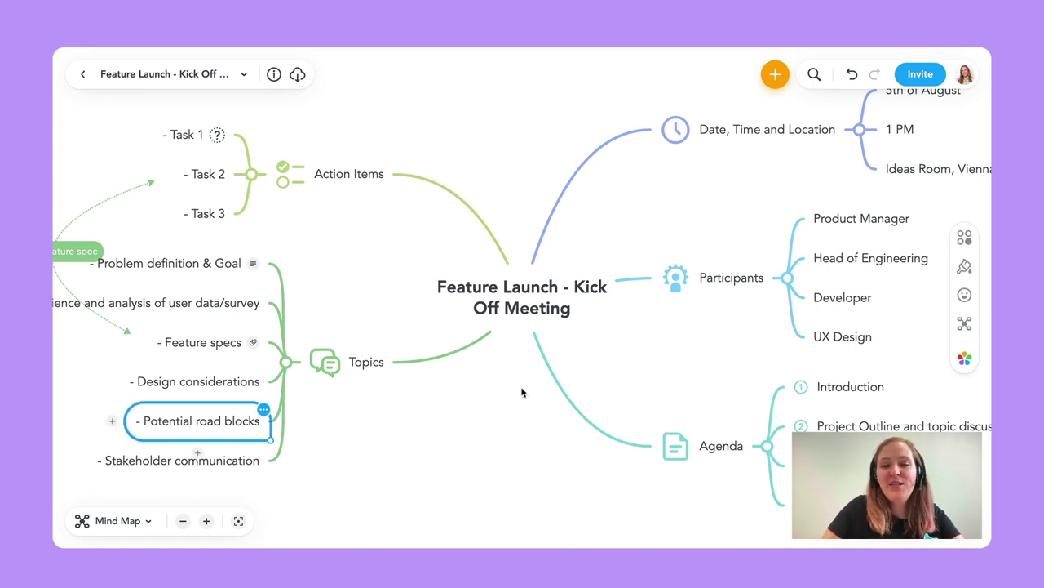
pyautogui.click(964, 239)
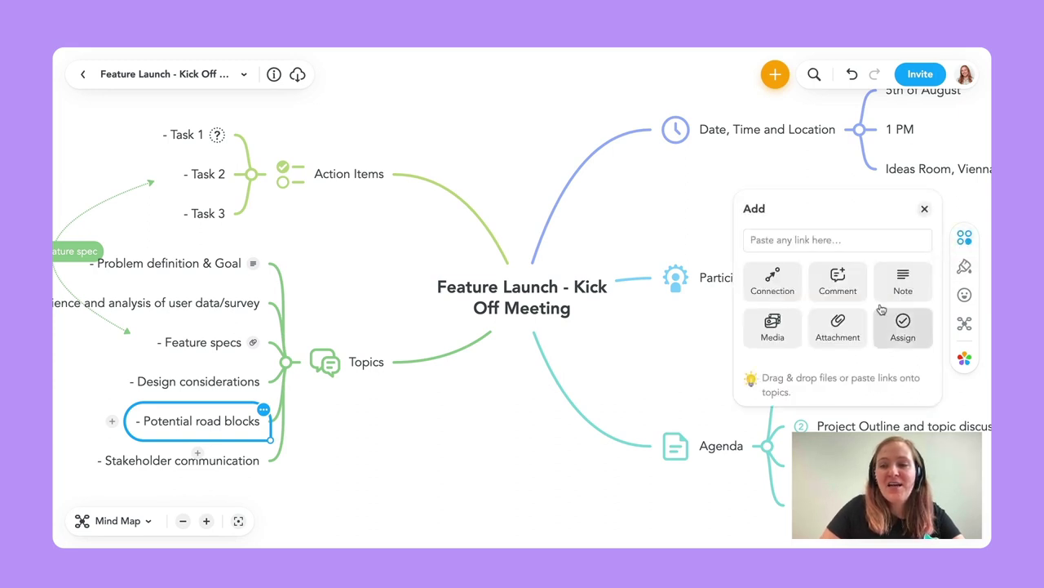
pyautogui.click(841, 282)
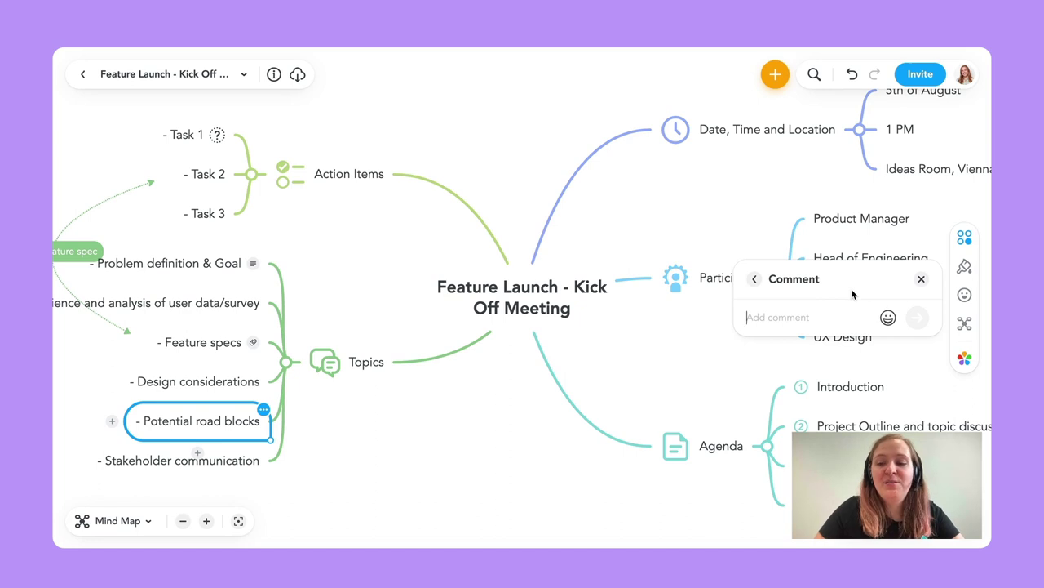
pyautogui.write('Hey David, would you agree that for road blocks, we really need to keep an eye on summer vacations and other functionalities?')
pyautogui.press('Return')
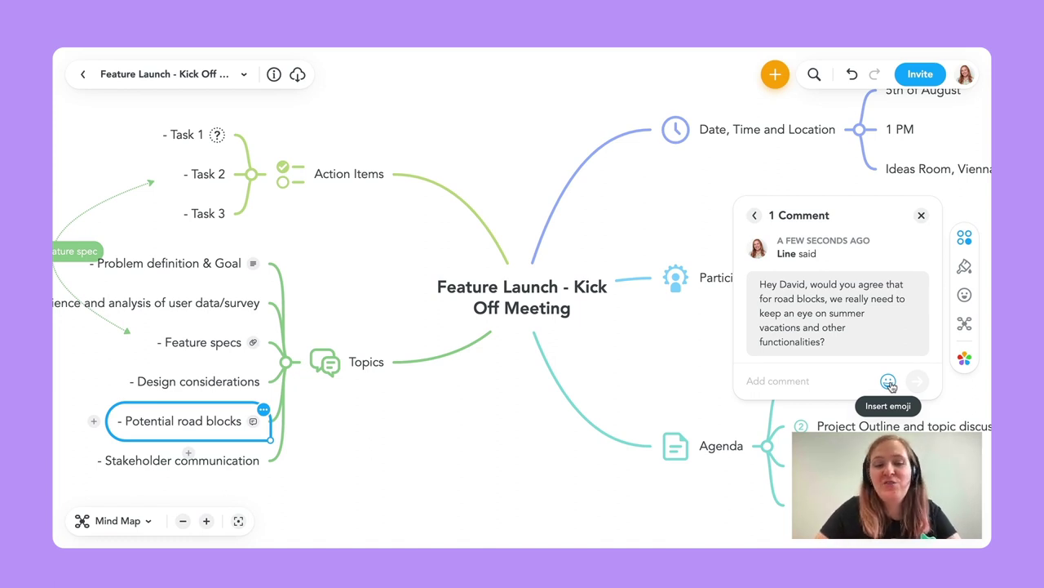
pyautogui.click(921, 215)
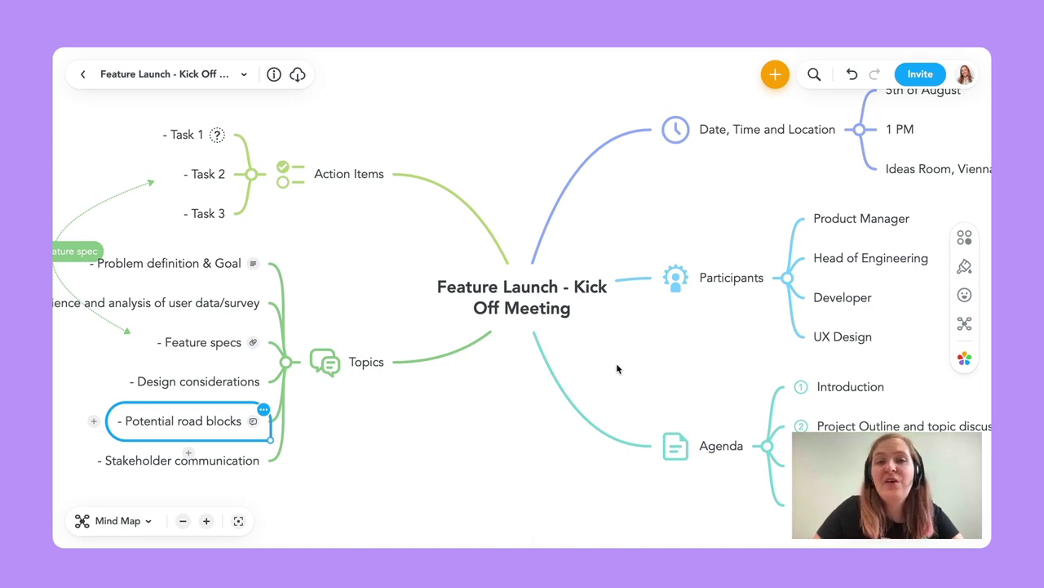
# - Browse the map's version history from the map information and preview an earlier version saved at 10:05 AM
pyautogui.click(275, 76)
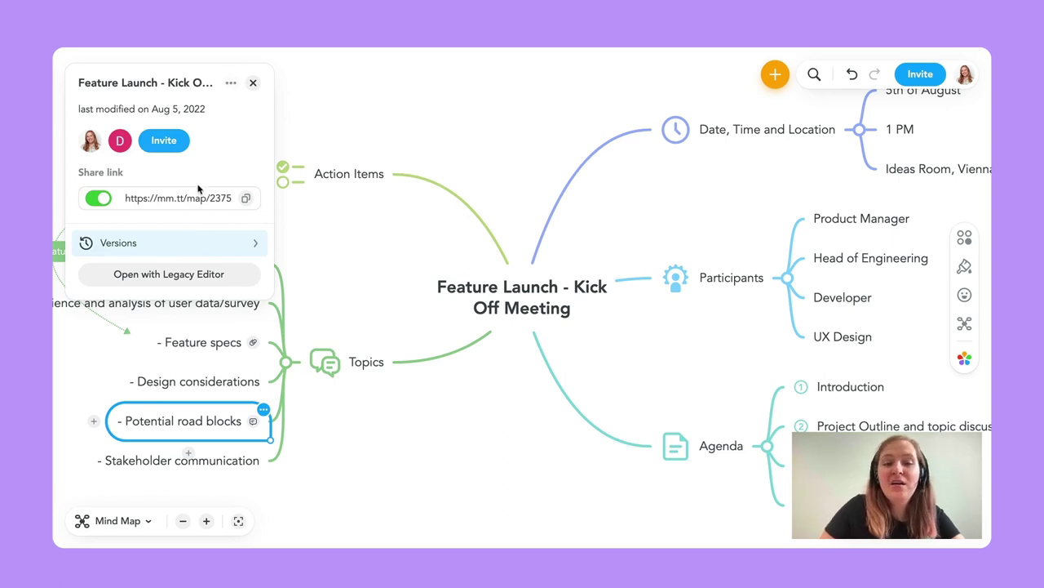
pyautogui.click(176, 246)
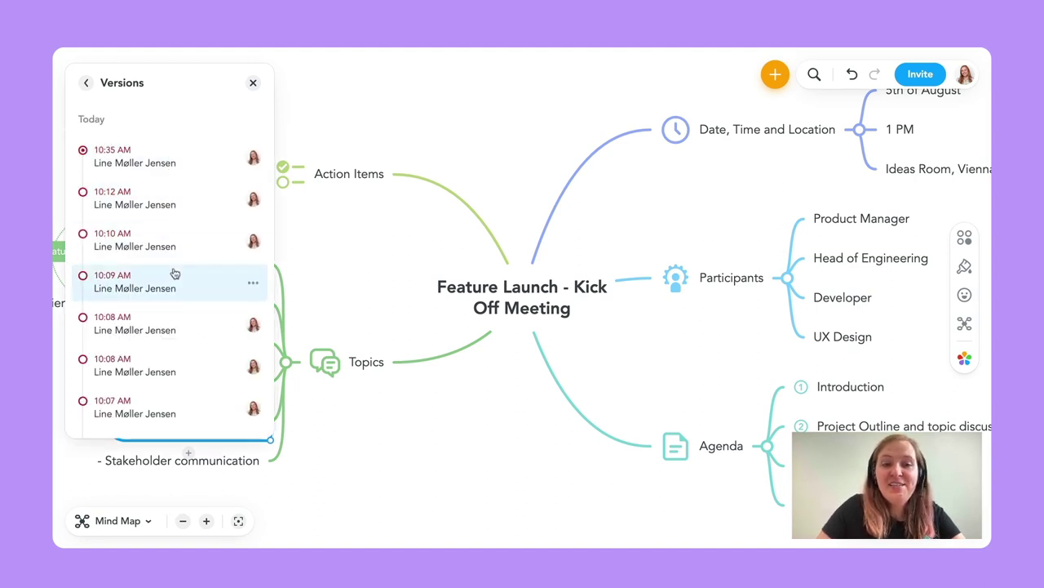
pyautogui.scroll(-1, 171, 273)
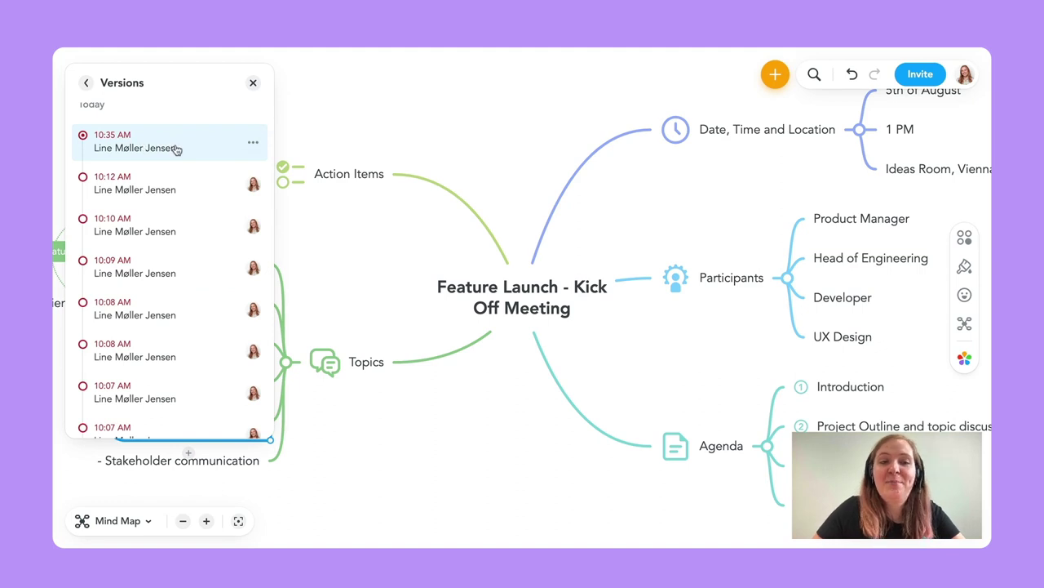
pyautogui.scroll(-10, 156, 243)
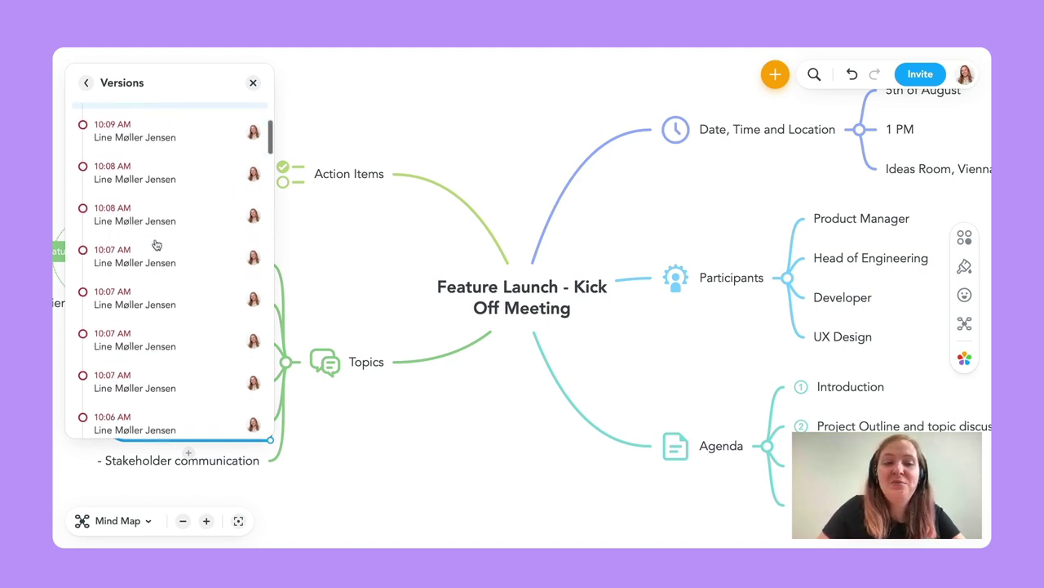
pyautogui.scroll(-3, 156, 244)
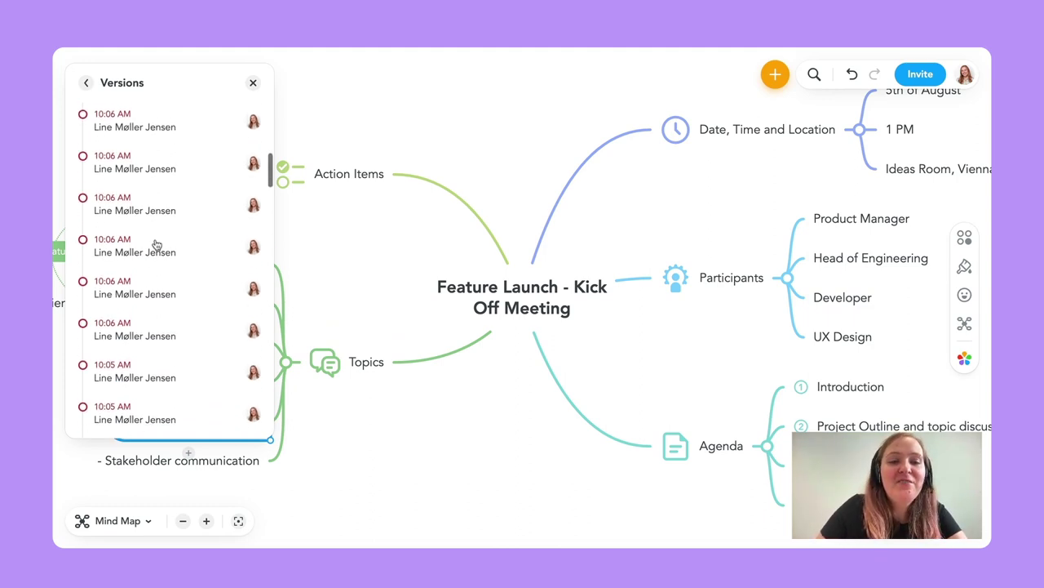
pyautogui.scroll(2, 156, 243)
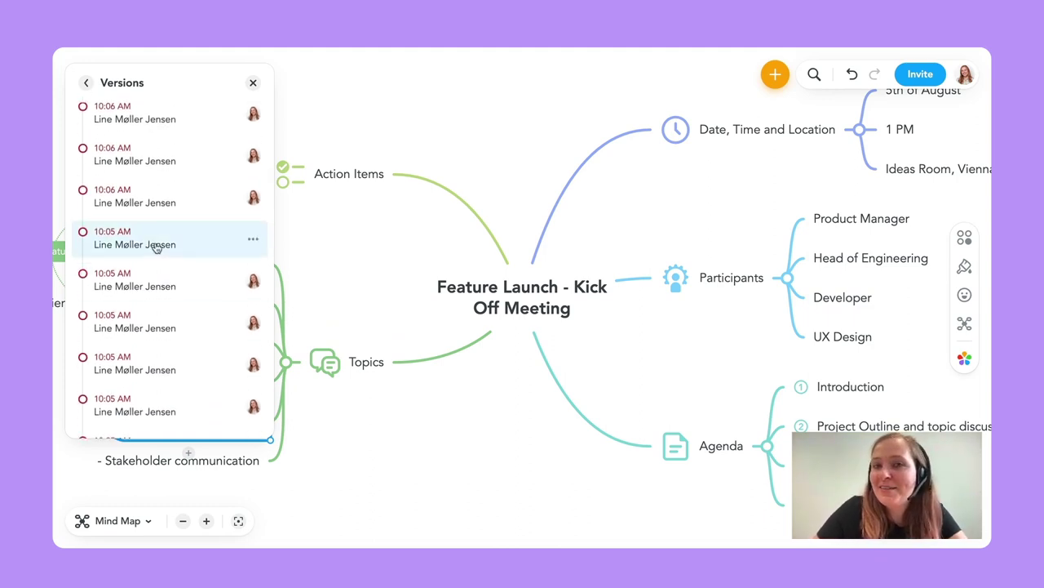
pyautogui.click(156, 245)
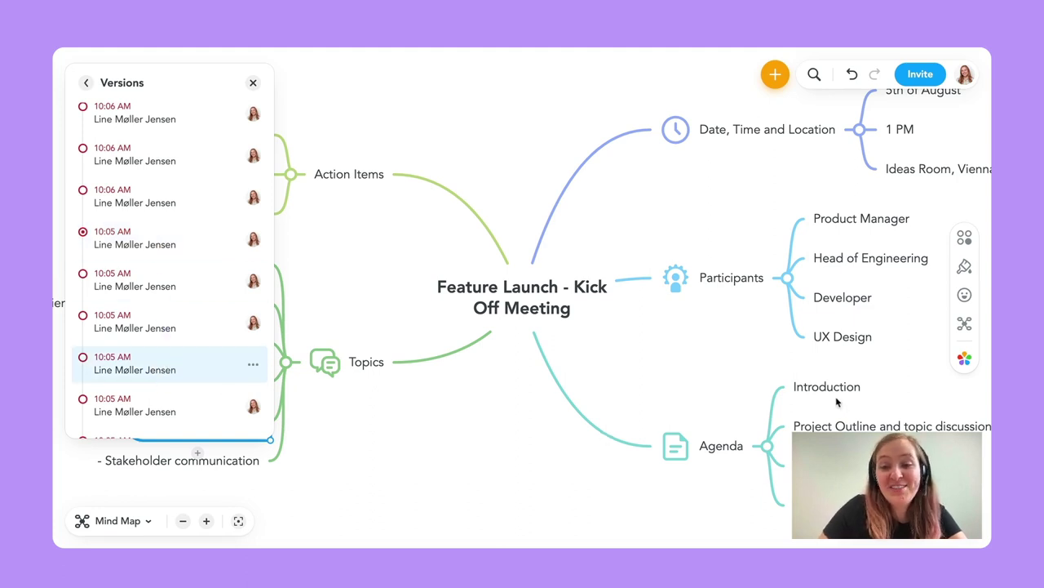
# - Preview an even older 10:05 AM version, check its restore and copy options, and leave the version history for the current map
pyautogui.scroll(-2, 837, 401)
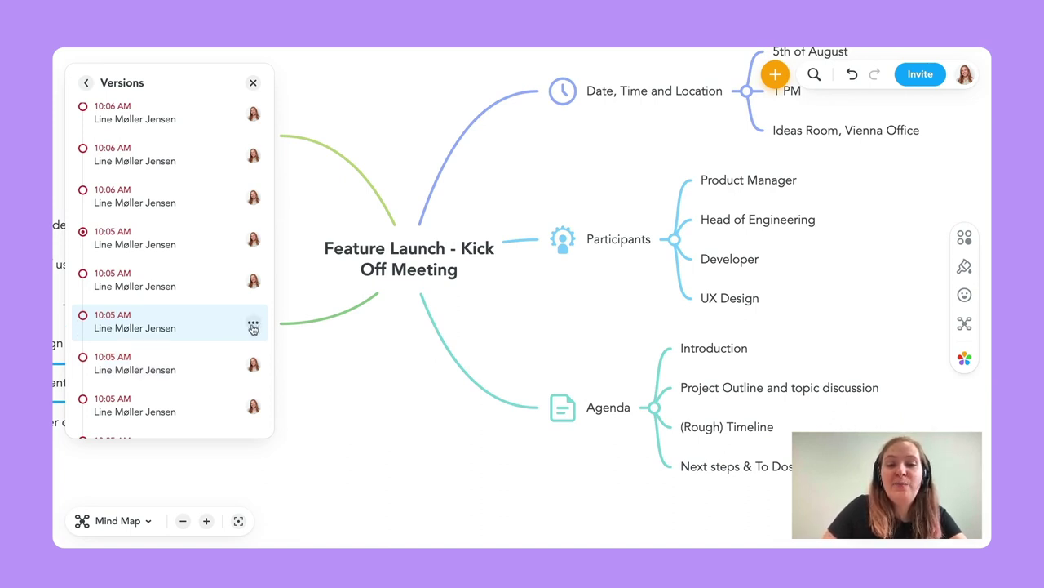
pyautogui.click(254, 368)
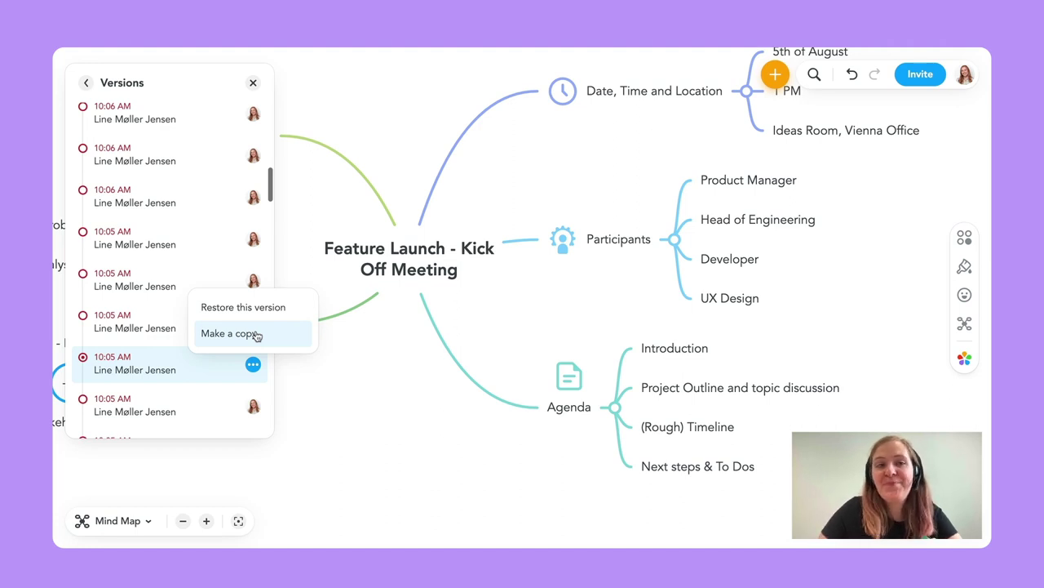
pyautogui.click(86, 81)
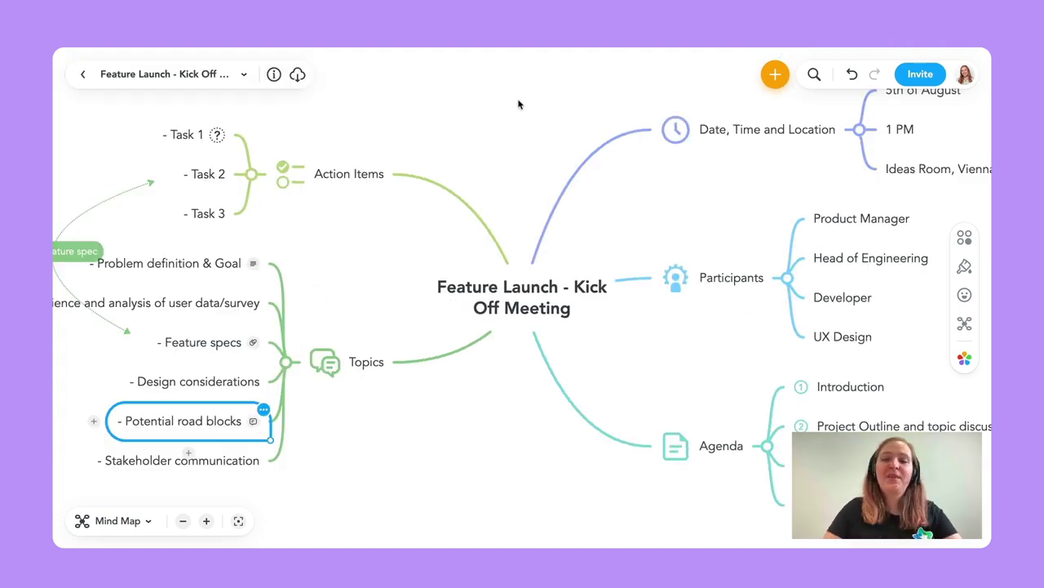